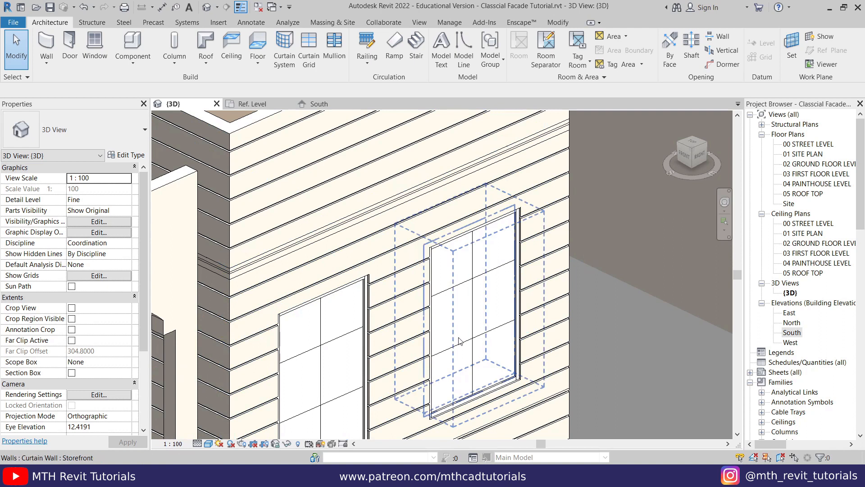
- Examine the stacked windows on the building's side wall and the surrounding facade in the 3D view
scroll(405, 307, "down", 3)
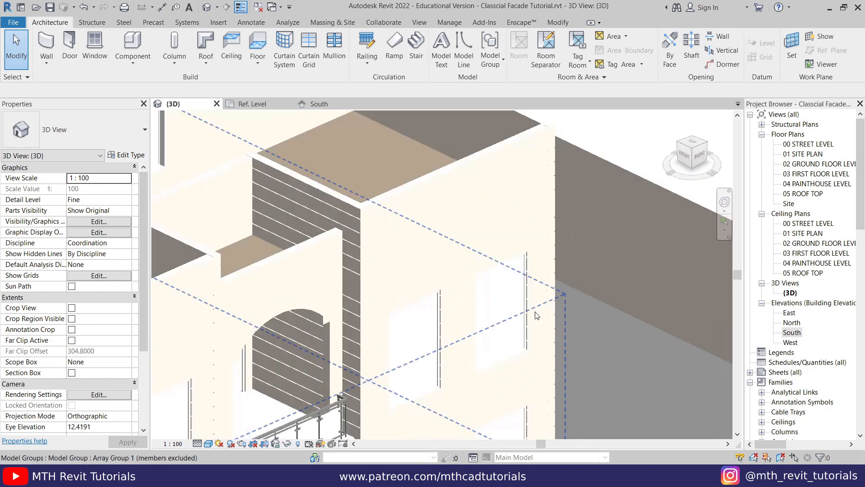
scroll(536, 314, "down", 3)
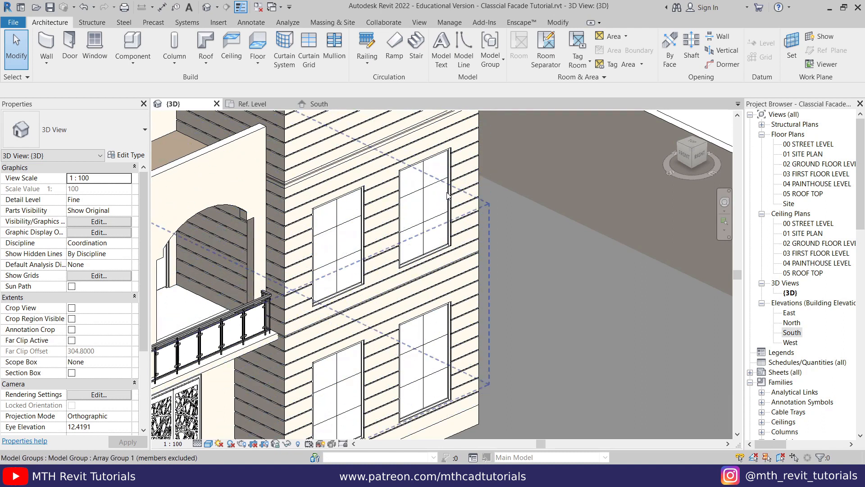
scroll(448, 199, "down", 3)
middle_click_drag(435, 226, 446, 227)
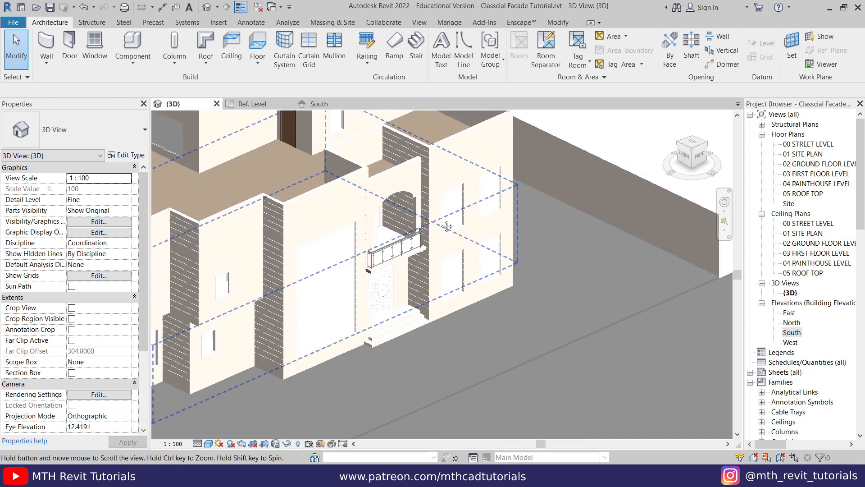
middle_click_drag(306, 248, 449, 229)
middle_click_drag(286, 279, 370, 306)
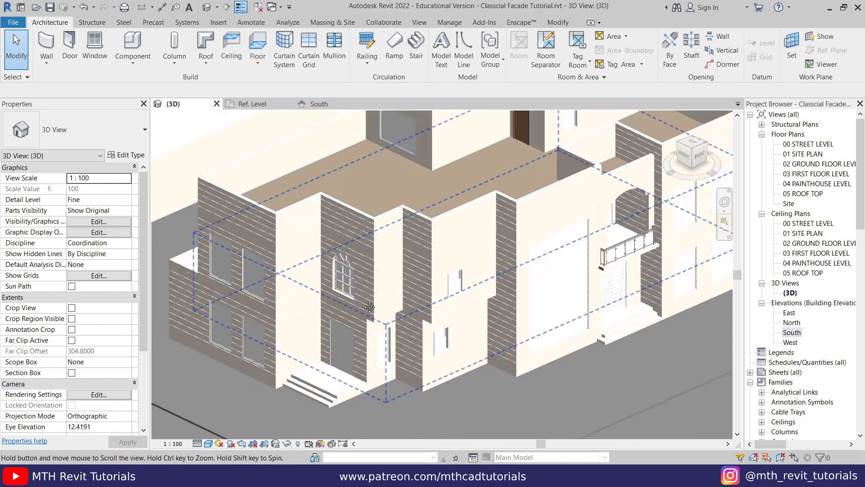
scroll(370, 307, "down", 3)
scroll(459, 312, "up", 8)
middle_click_drag(458, 312, 356, 229, "shift")
scroll(387, 257, "down", 3)
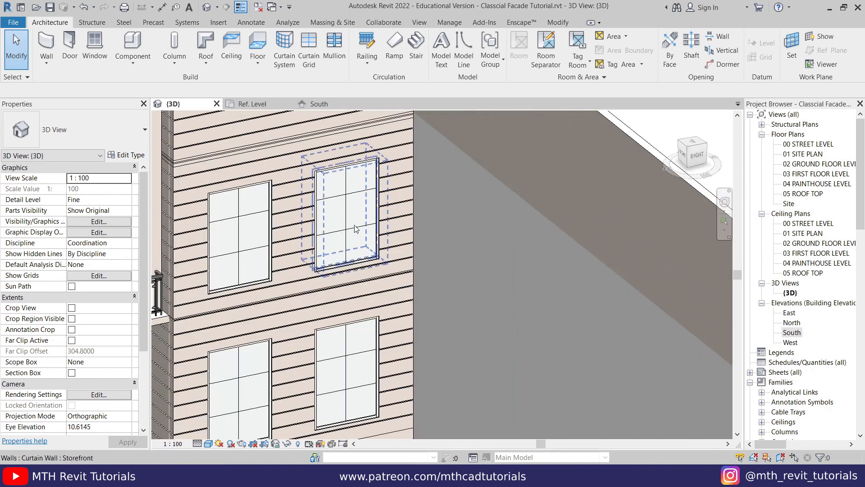
scroll(356, 229, "down", 3)
scroll(320, 207, "up", 2)
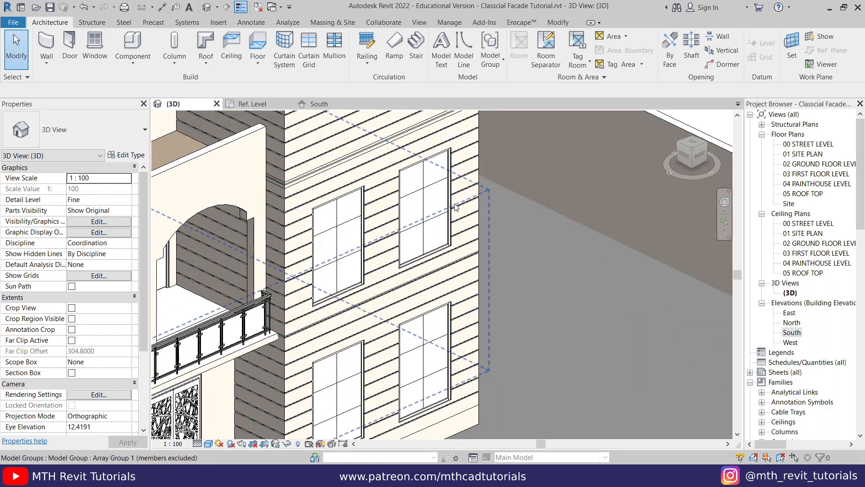
scroll(438, 177, "down", 3)
middle_click_drag(389, 214, 441, 225)
middle_click_drag(441, 225, 449, 226)
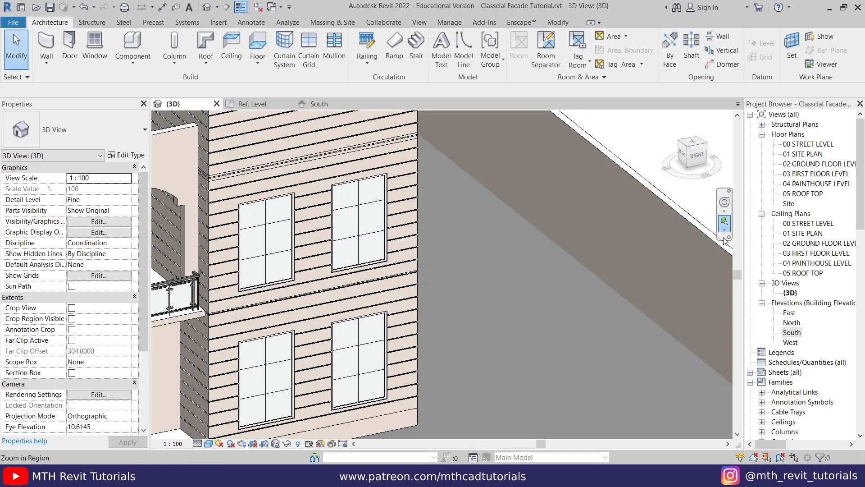
- Open the East elevation and create an in-place model in the Generic Models category named Generic Models 1
double_click(789, 312)
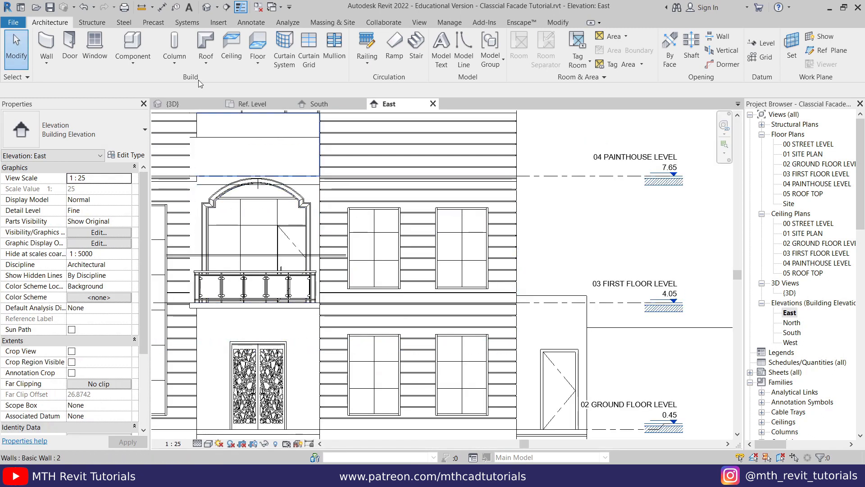
left_click(132, 61)
left_click(151, 113)
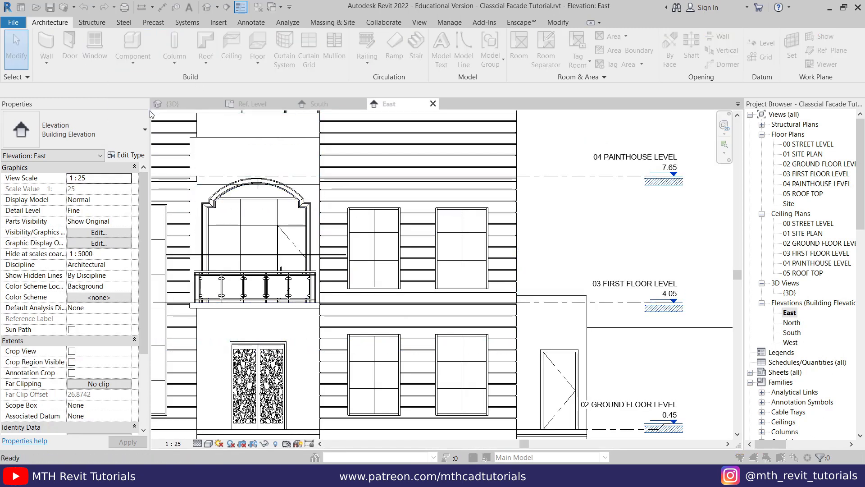
key("g")
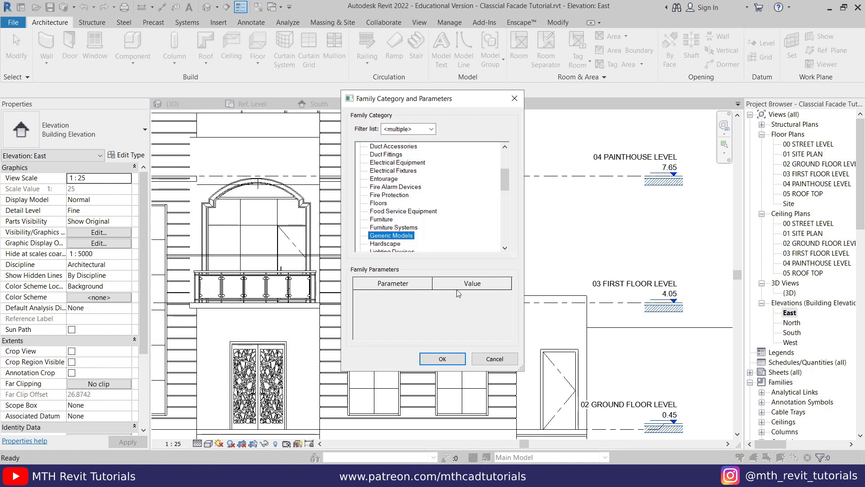
left_click(459, 356)
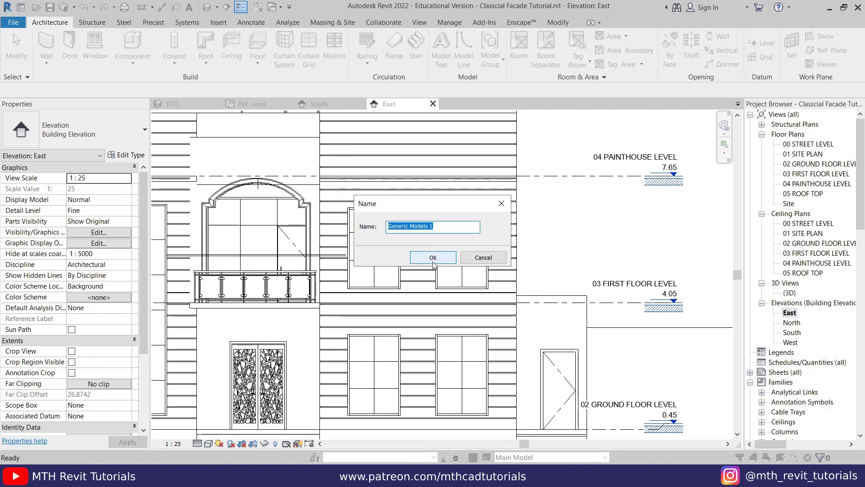
left_click(433, 258)
- Start an extrusion on the picked wall plane and sketch one rectangle enclosing the upper and lower windows nearest the wall's outer corner
middle_click_drag(450, 277, 436, 301)
scroll(447, 245, "up", 2)
scroll(418, 207, "down", 3)
scroll(430, 227, "up", 2)
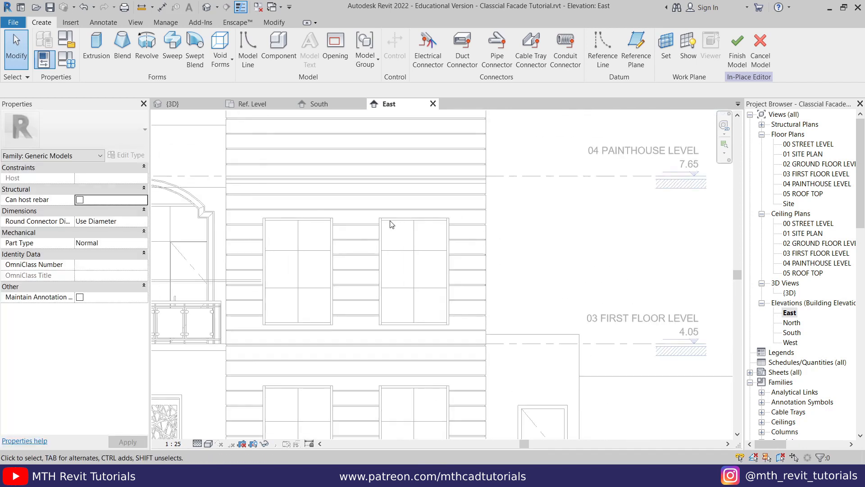
middle_click_drag(426, 271, 459, 196)
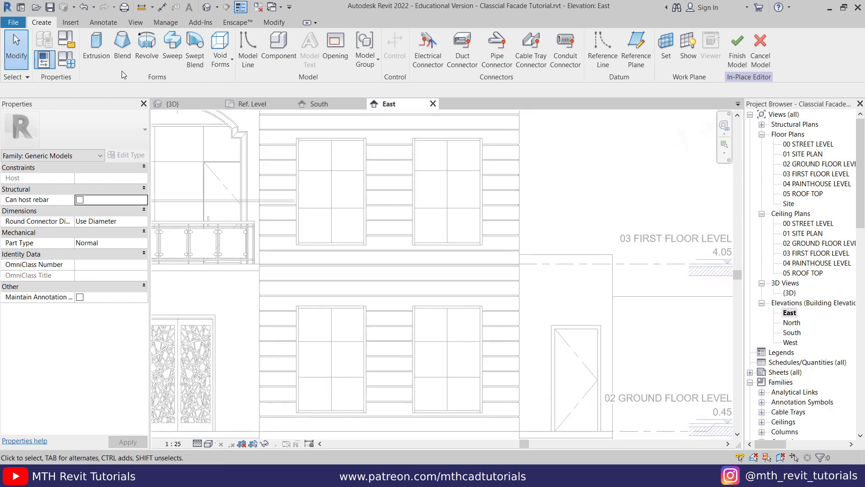
left_click(96, 53)
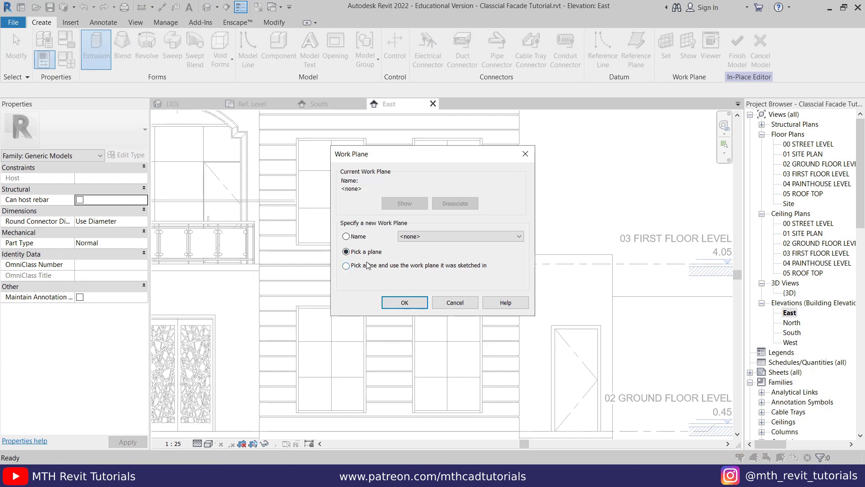
left_click(404, 302)
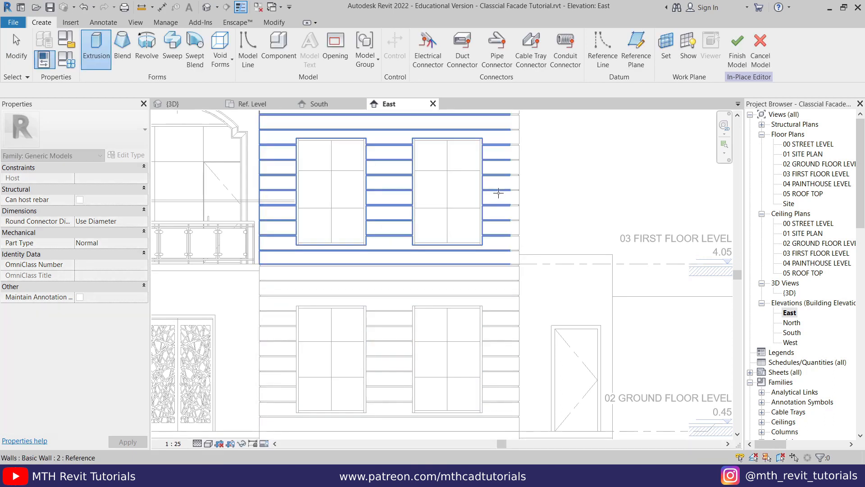
left_click(499, 195)
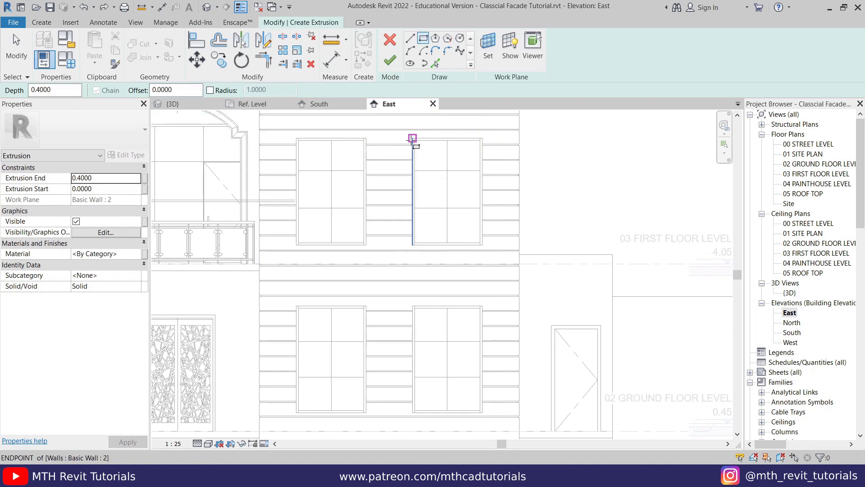
left_click(413, 138)
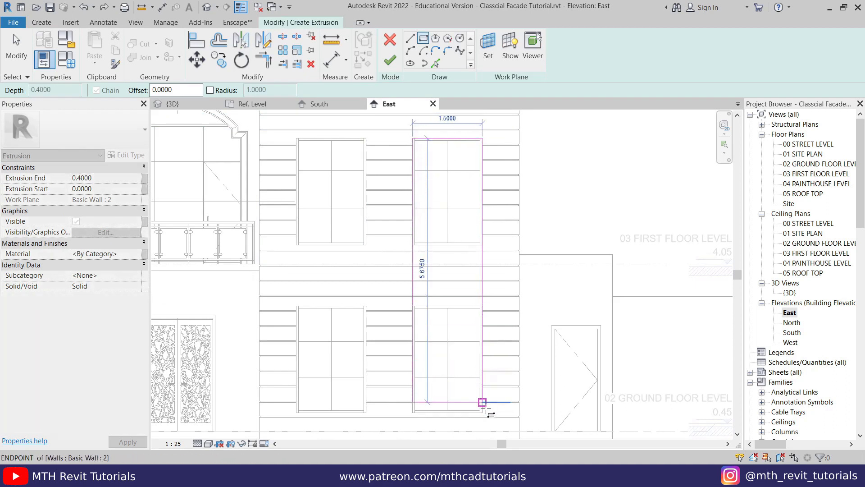
left_click(482, 412)
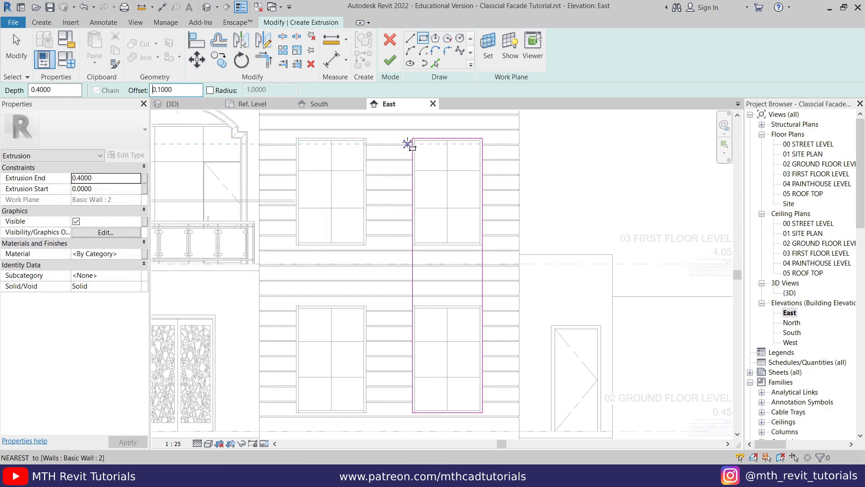
- Sketch a second rectangle around the first with an outward offset of 0.1
left_click(412, 138)
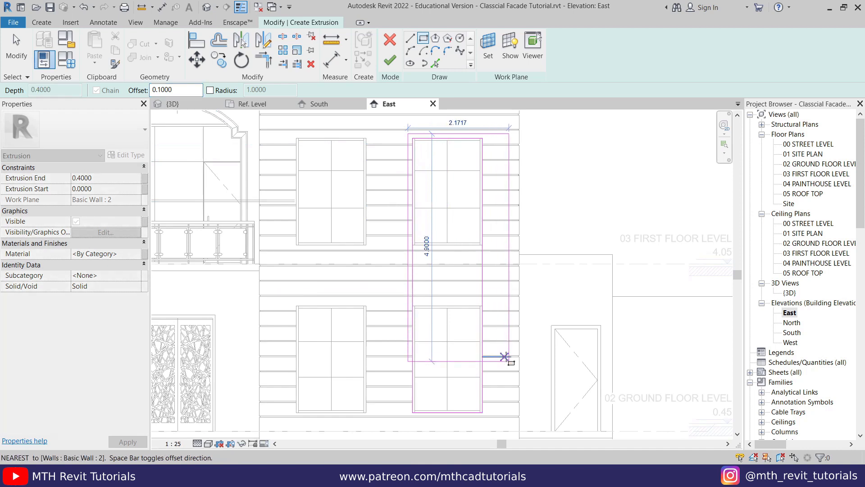
scroll(492, 423, "up", 2)
left_click(475, 404)
scroll(419, 398, "down", 3)
scroll(402, 221, "up", 1)
key("Escape")
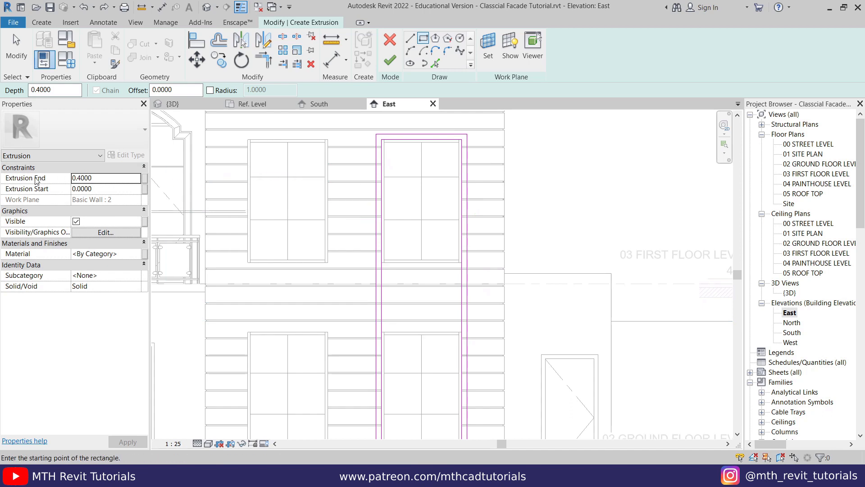
- Set the extrusion end to 0.1, finish the window frame extrusion, and view it in 3D
left_click(77, 178)
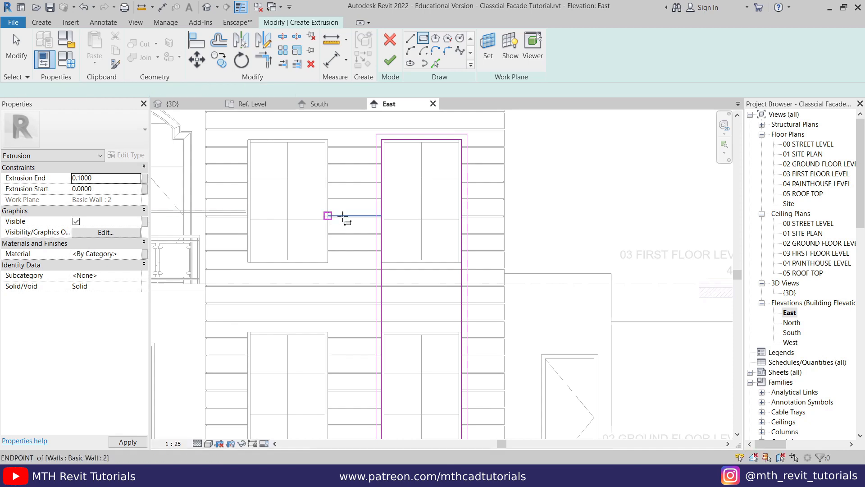
left_click(388, 60)
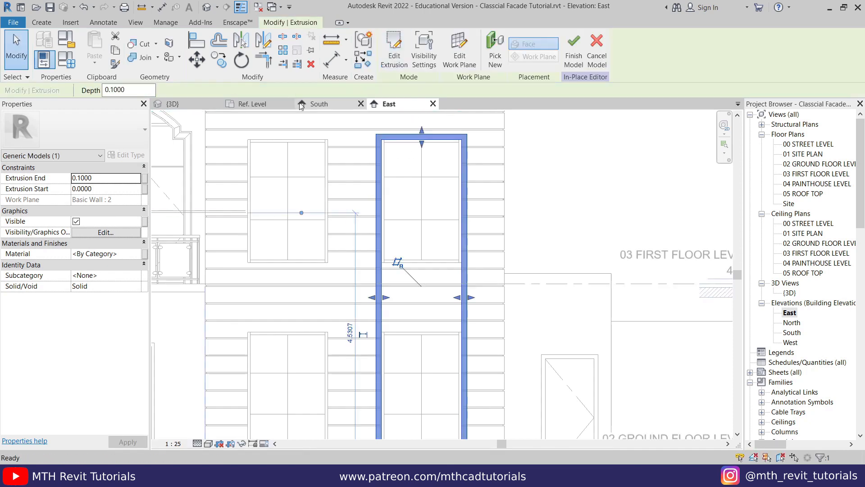
left_click(172, 104)
key("Escape")
scroll(345, 395, "up", 1)
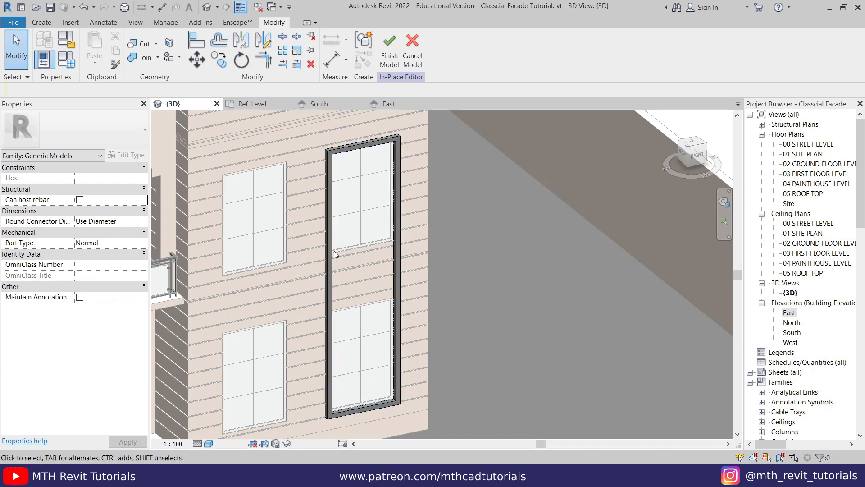
- Return to the East elevation and start another extrusion with the wall beside the framed window as its work plane
left_click(385, 104)
scroll(407, 234, "up", 4)
middle_click_drag(389, 201, 370, 103)
middle_click_drag(410, 321, 390, 74)
middle_click_drag(390, 337, 400, 486)
middle_click_drag(361, 232, 368, 370)
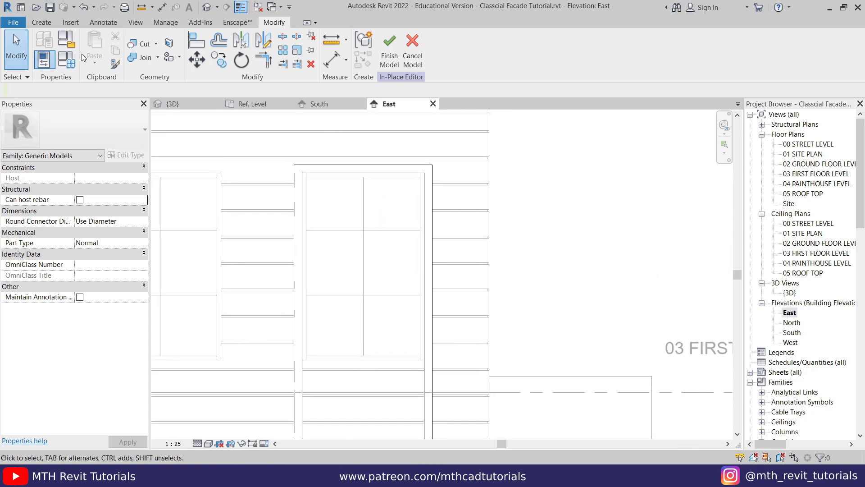
left_click(40, 25)
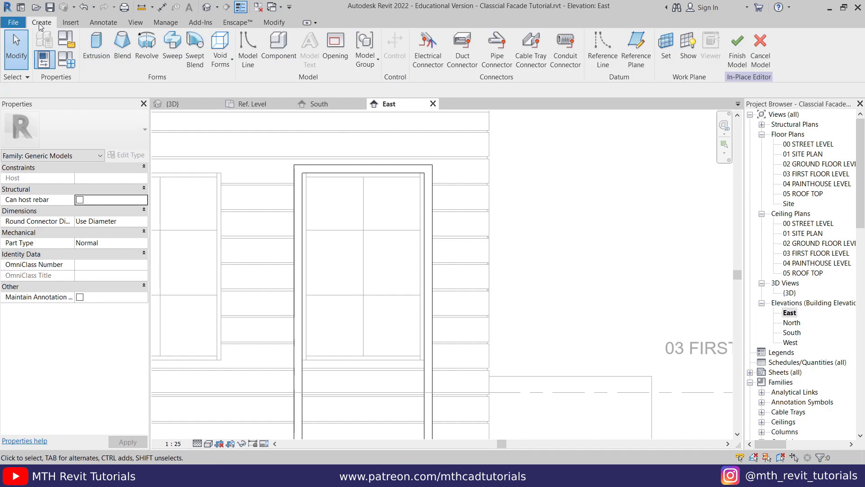
left_click(98, 55)
left_click(403, 302)
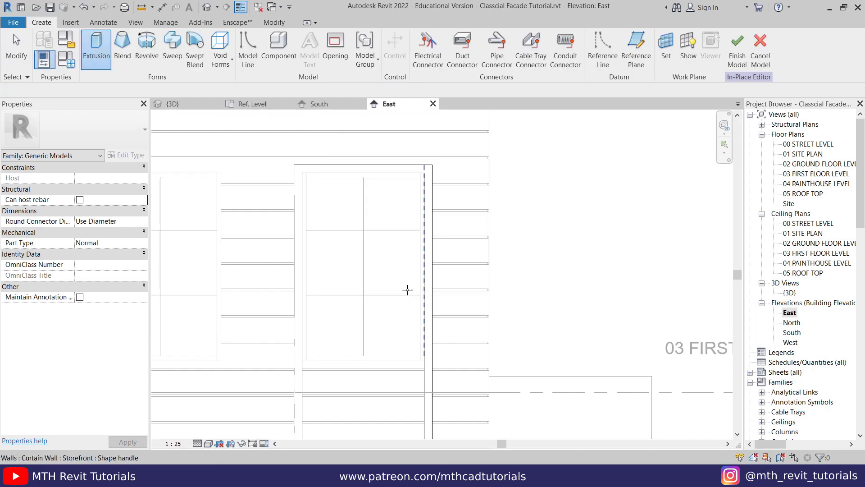
left_click(468, 211)
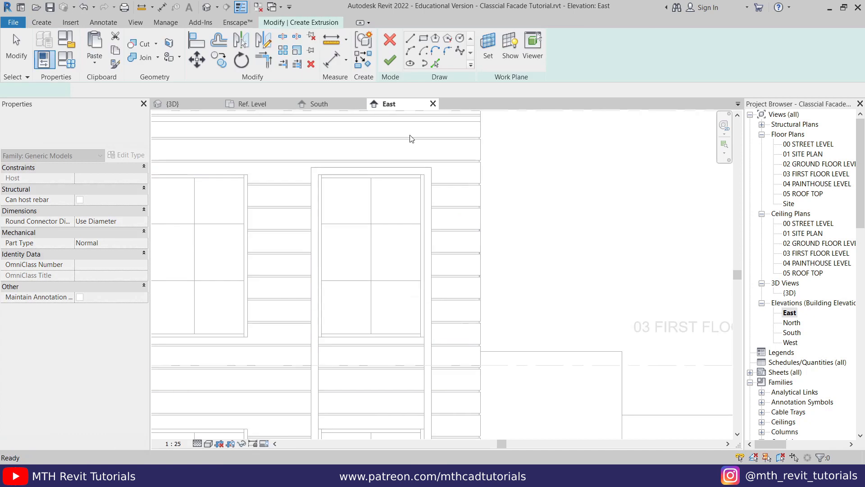
- Sketch half of a sill outline under the frame from the window's centreline: 1.0 across, 0.05 down, and back to the centreline
left_click(408, 43)
middle_click_drag(427, 337, 374, 111)
scroll(323, 364, "up", 1)
scroll(314, 371, "up", 1)
left_click(314, 371)
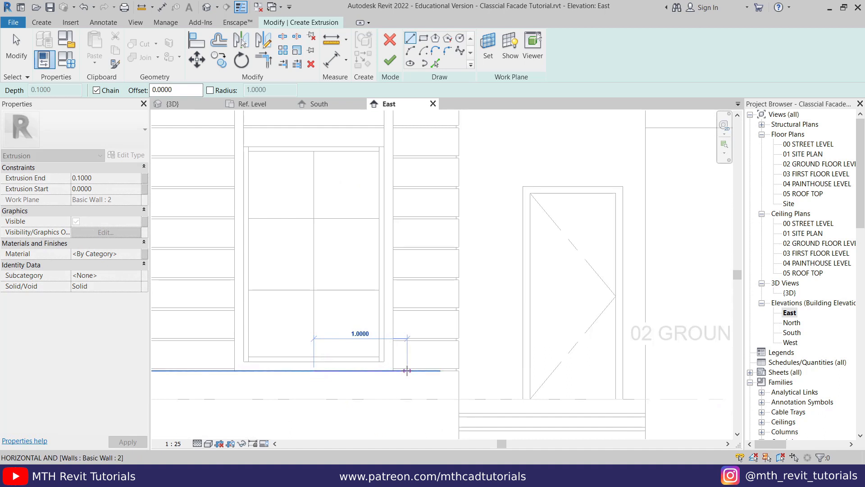
left_click(407, 370)
scroll(407, 379, "up", 3)
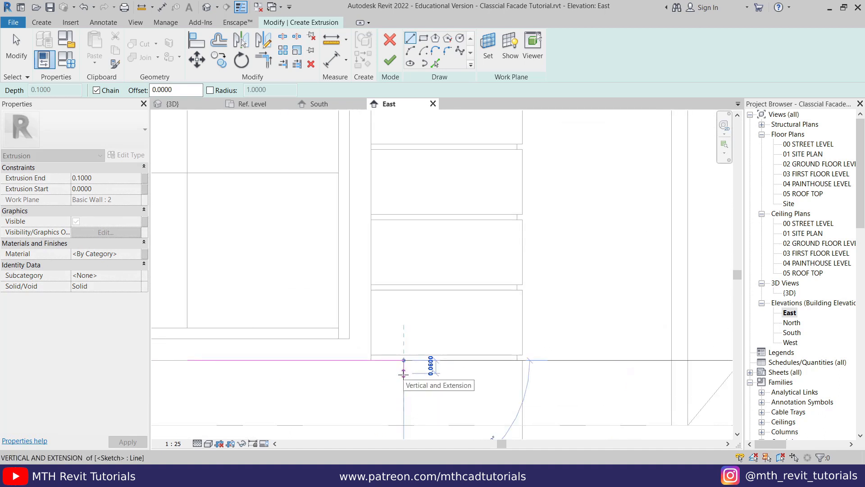
type(".05")
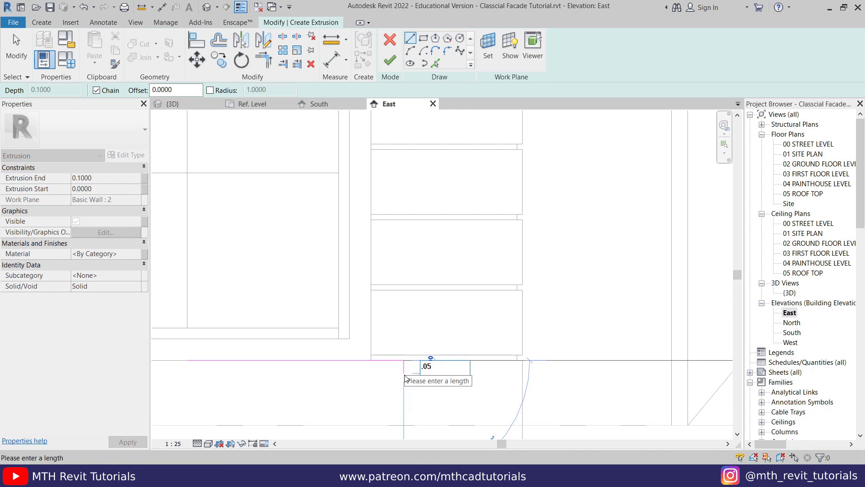
key("Return")
middle_click_drag(260, 375, 380, 357)
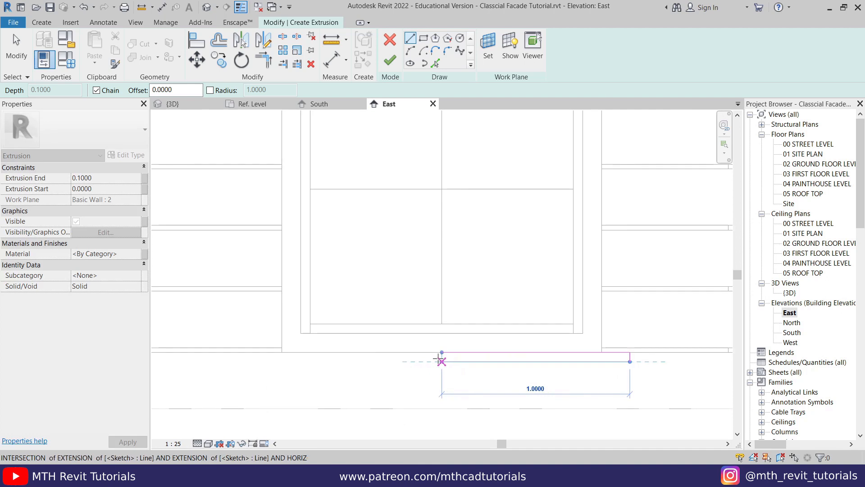
left_click(441, 360)
- Mirror the three sill lines about the window's vertical centreline to complete the outline
key("Escape")
key("Escape")
left_click_drag(380, 262, 650, 398)
left_click(269, 42)
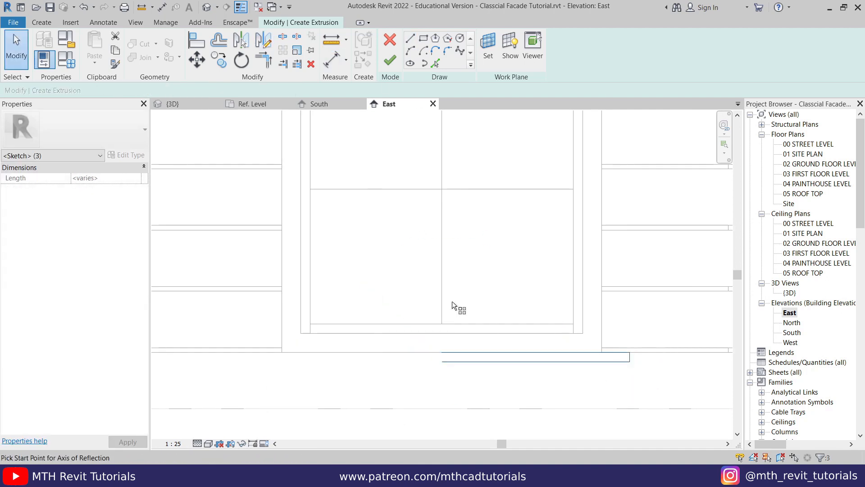
left_click(442, 359)
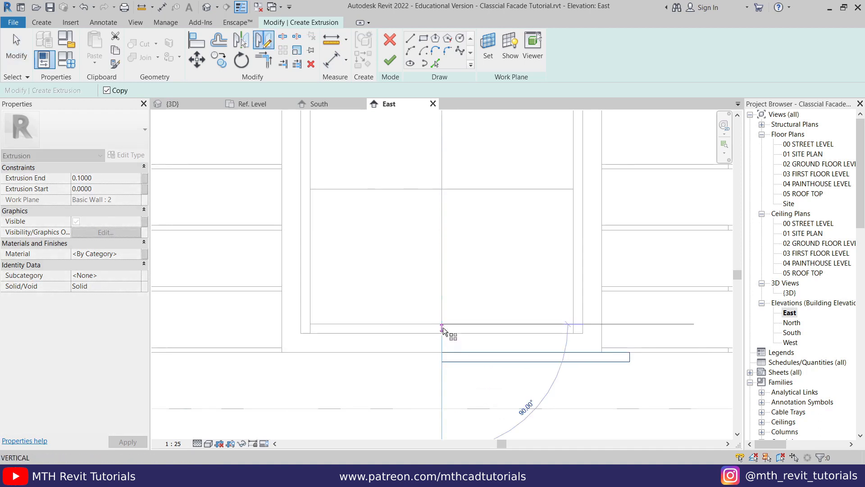
left_click(452, 311)
key("Escape")
- Copy the full sill outline vertically up to the top of the window frame
scroll(257, 364, "down", 5)
scroll(256, 321, "down", 1)
mouse_move(279, 321)
middle_mouse_down()
mouse_move(307, 425)
mouse_move(301, 347)
middle_mouse_up()
left_click_drag(250, 359, 525, 431)
key("m")
key("v")
left_click(291, 377)
scroll(295, 357, "down", 5)
middle_click_drag(298, 173, 309, 342)
scroll(302, 298, "up", 6)
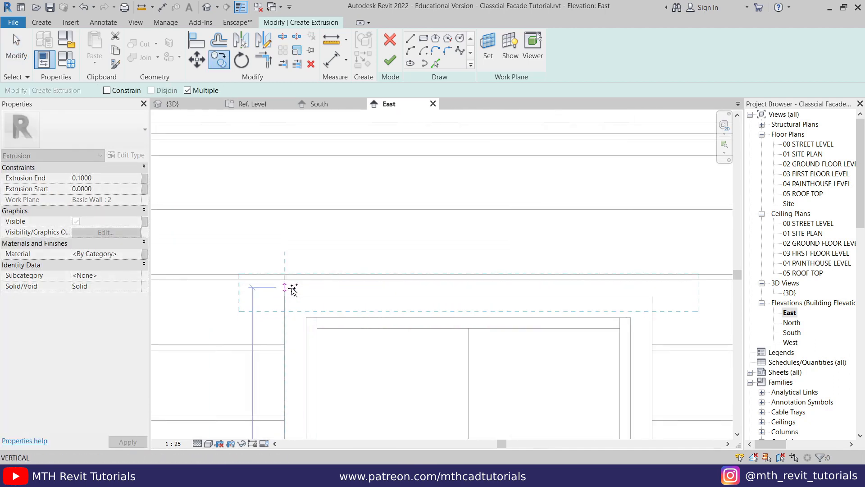
scroll(255, 285, "up", 4)
- Move the copied outline down so its lower edge rests on the top edge of the window frame
left_click(197, 60)
scroll(291, 292, "up", 4)
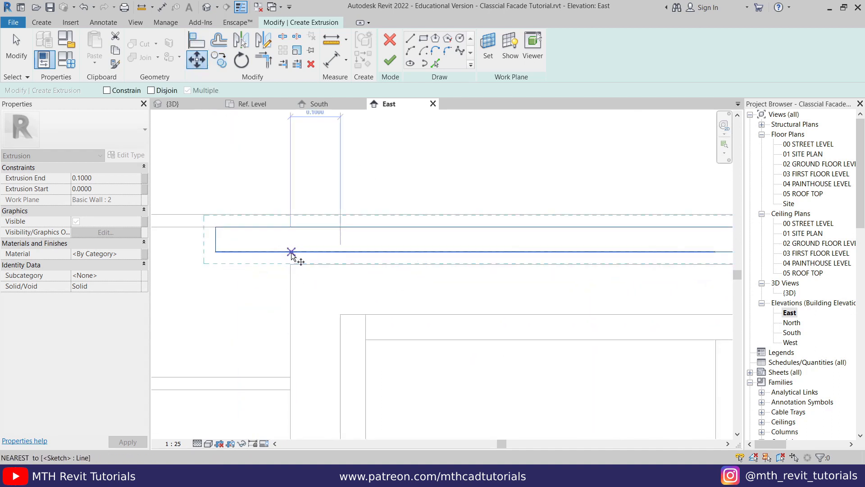
left_click(291, 252)
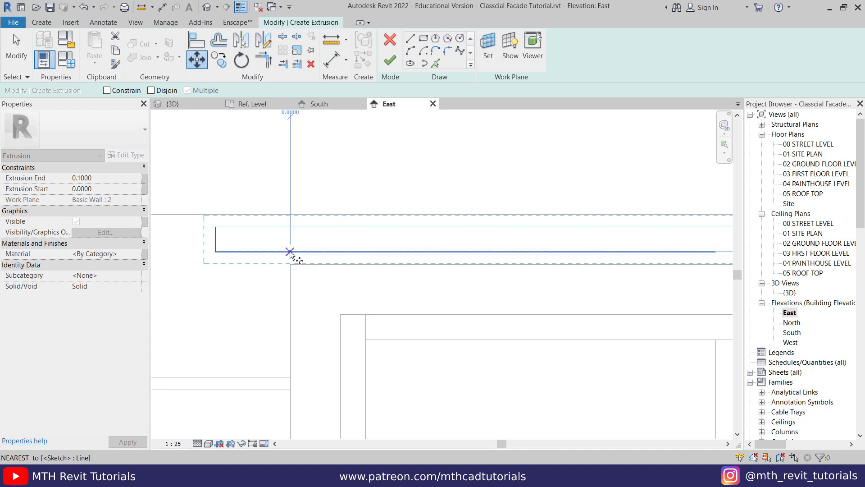
left_click(291, 265)
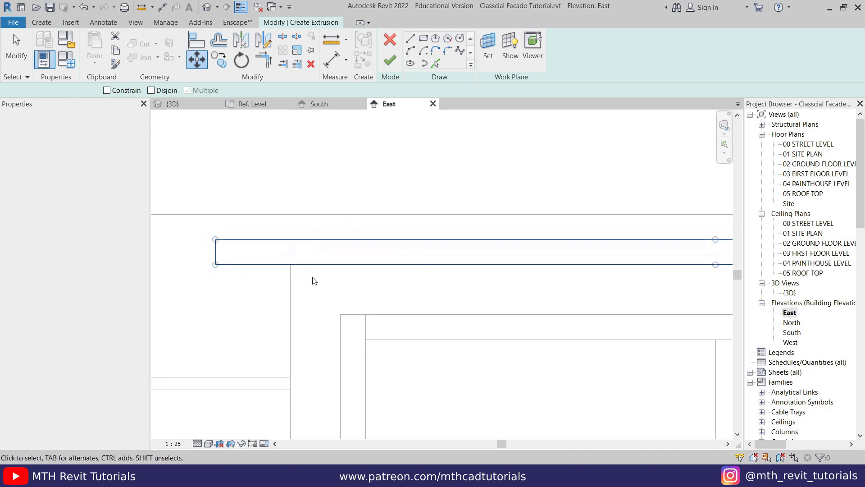
key("Escape")
scroll(295, 253, "down", 6)
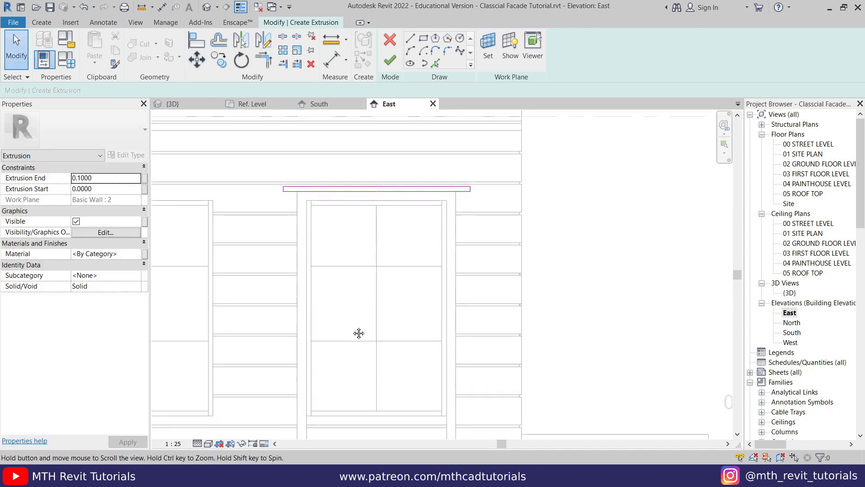
- Finish the top band extrusion and show it in the 3D view
left_click(390, 61)
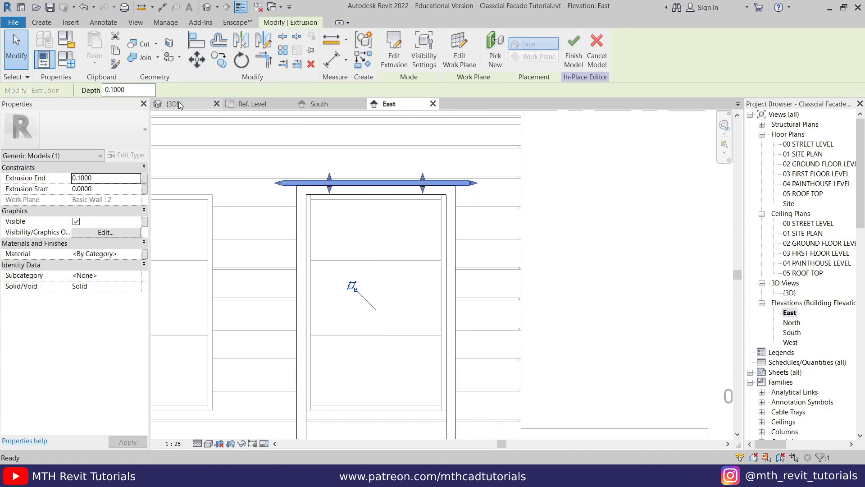
left_click(176, 104)
scroll(305, 203, "up", 5)
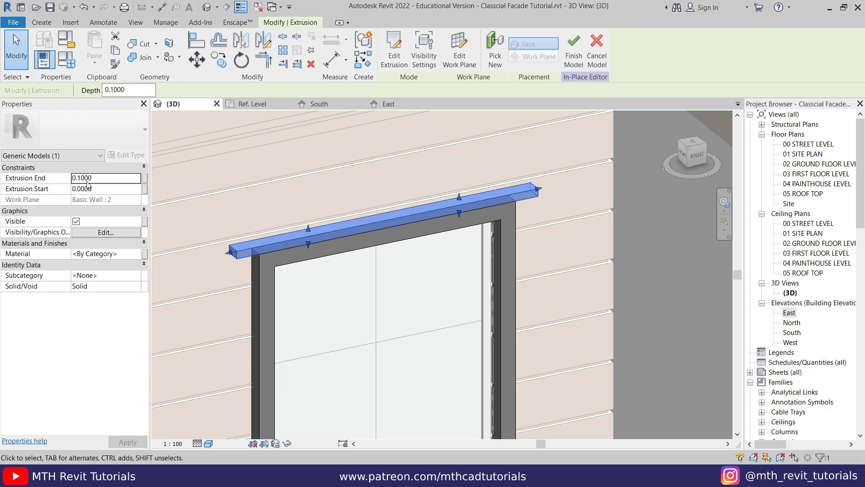
left_click(282, 169)
- Start a sweep and pick the top band's upper front edge and both upper side edges as its path
scroll(282, 170, "down", 3)
scroll(282, 169, "down", 3)
middle_click_drag(365, 349, 383, 324, "shift")
scroll(274, 298, "up", 4)
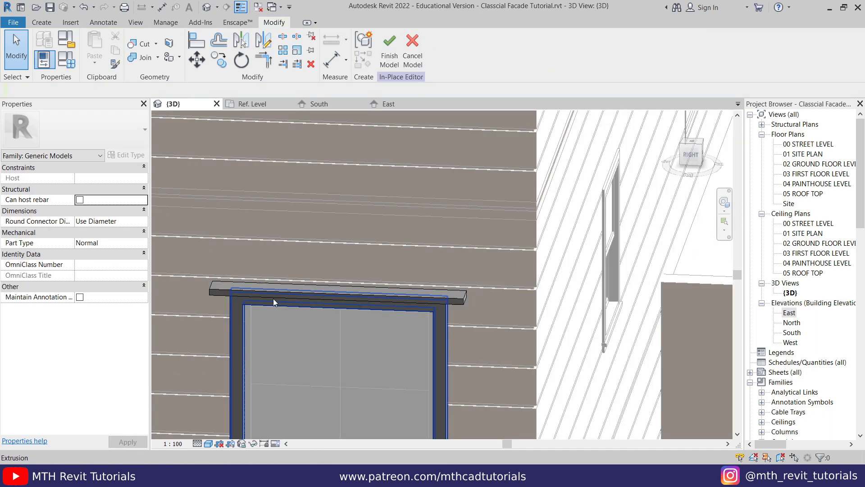
left_click(39, 25)
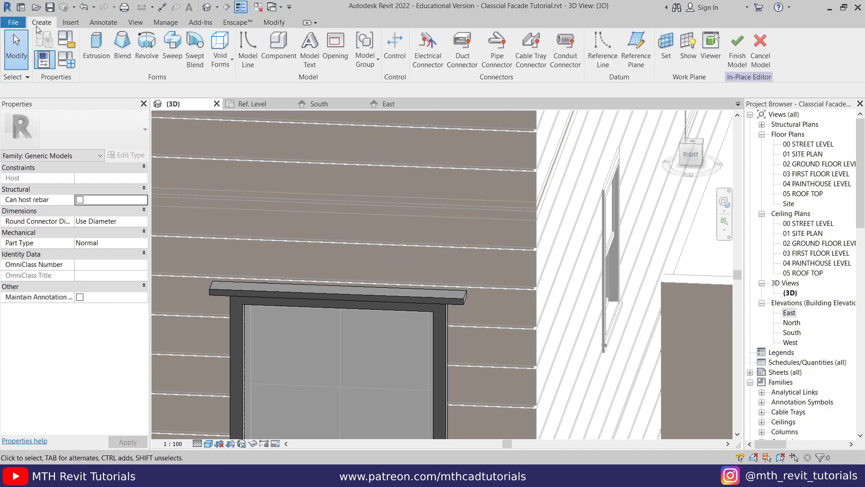
left_click(172, 61)
left_click(499, 60)
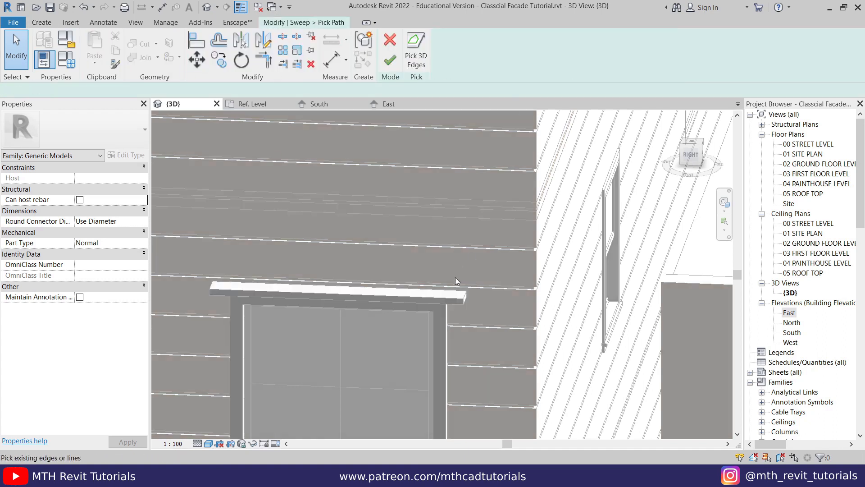
scroll(457, 281, "up", 5)
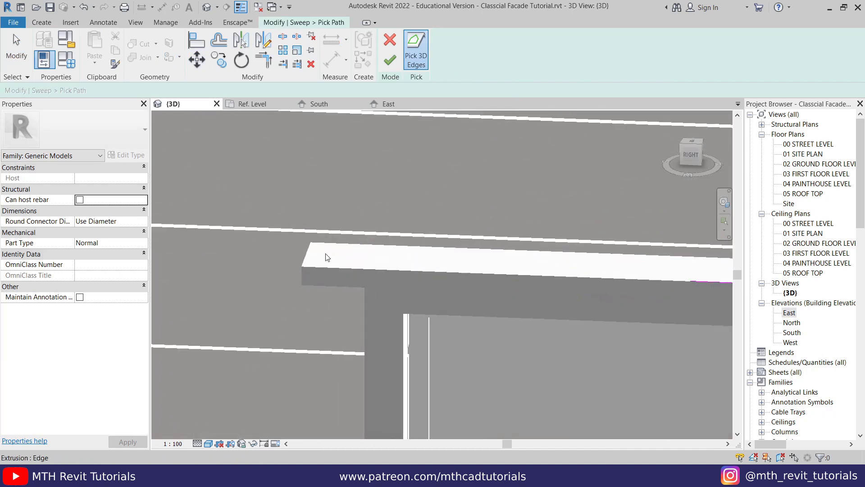
scroll(327, 259, "up", 1)
scroll(243, 266, "down", 5)
middle_click_drag(342, 295, 351, 296)
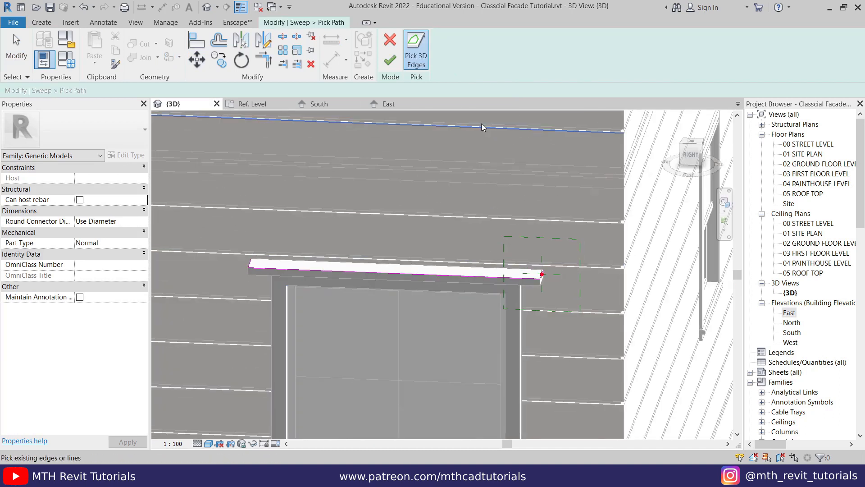
left_click(390, 62)
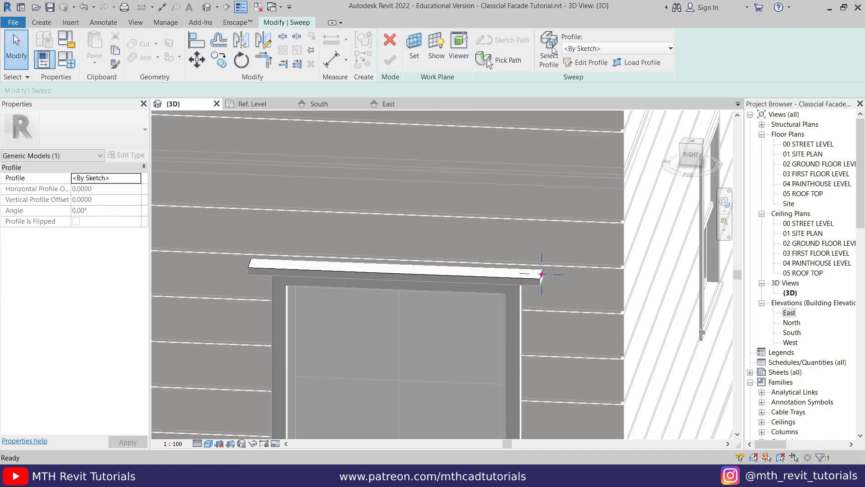
- Edit the sweep profile in the East elevation, sketching 0.03 up from the path point and 0.03 outward
left_click(590, 65)
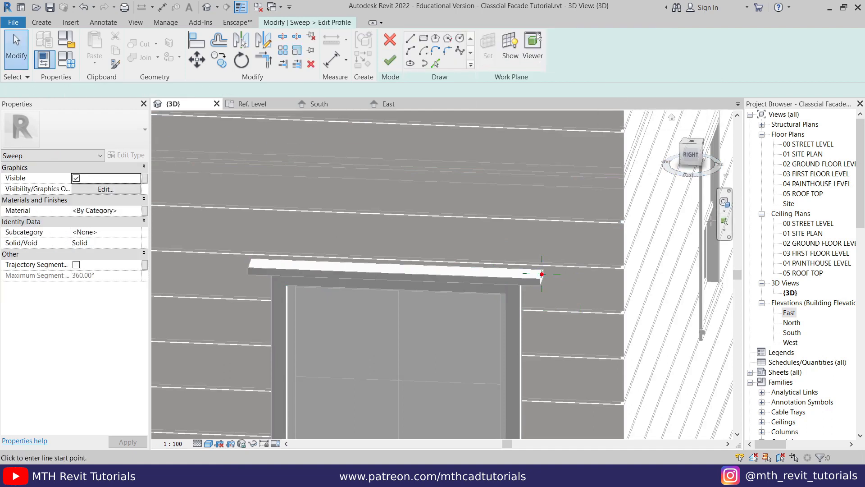
double_click(789, 312)
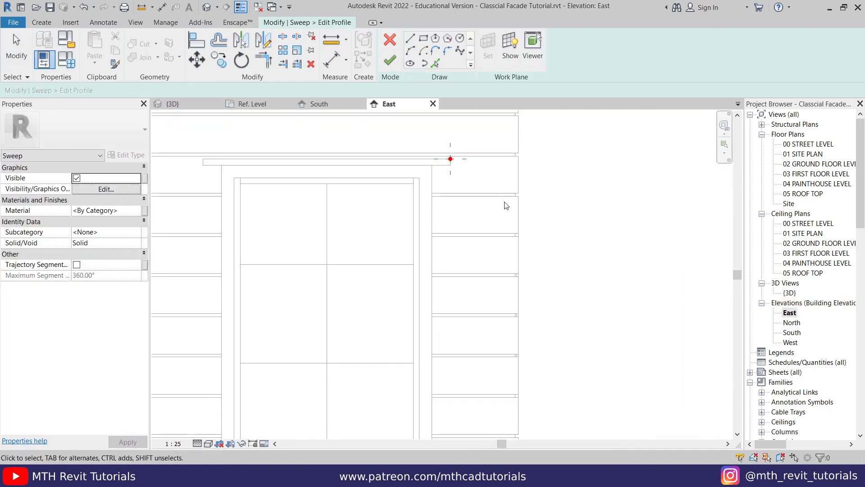
scroll(483, 247, "up", 2)
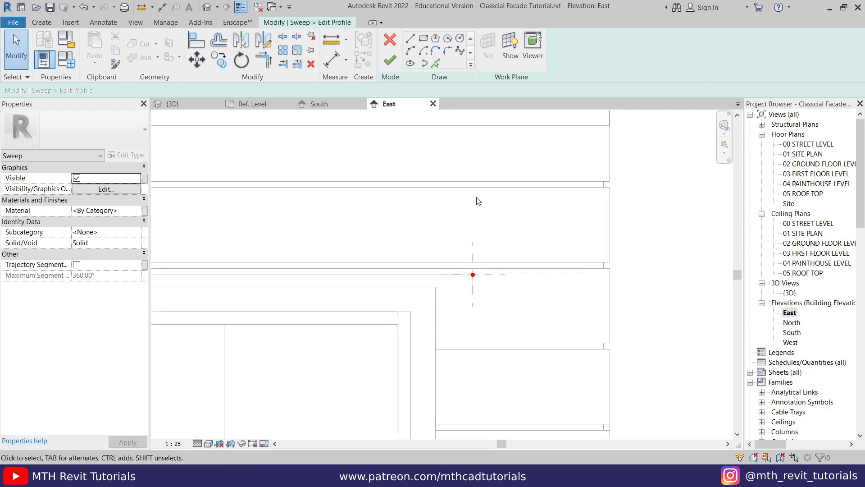
left_click(410, 39)
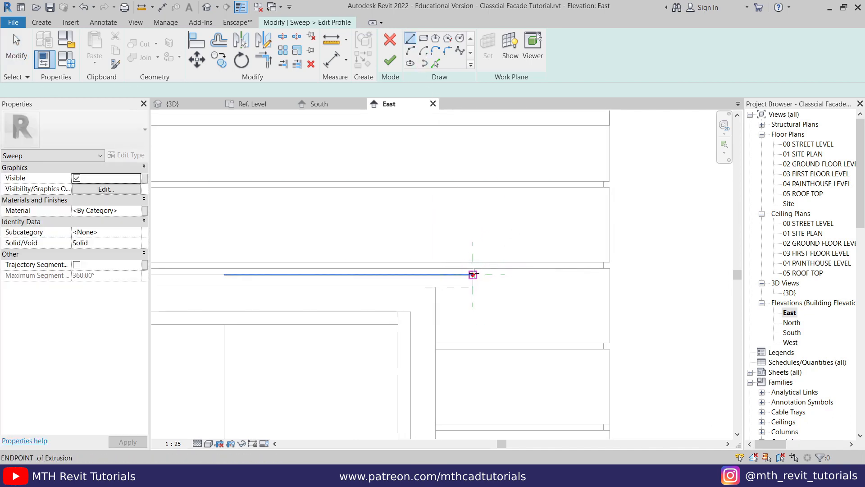
left_click(472, 275)
scroll(473, 270, "up", 1)
type(".03")
key("Return")
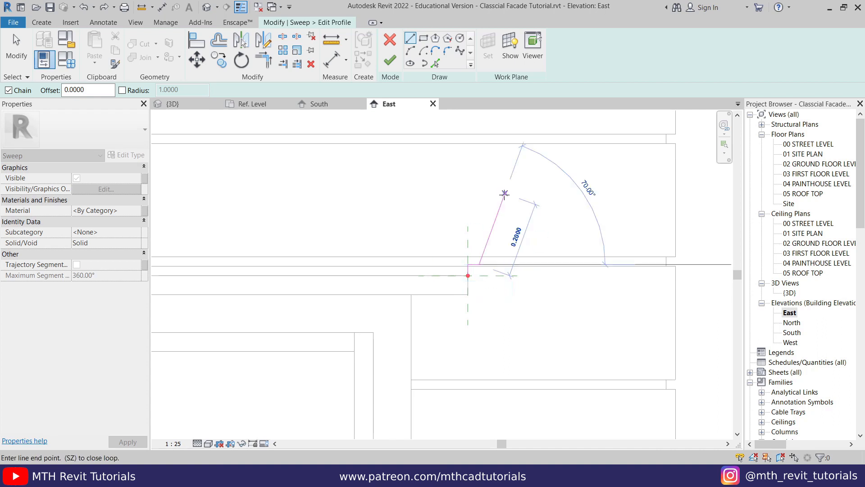
type(".03")
key("Return")
- Sketch the profile's back edge and its upper lip: 0.15 across the top, 0.03 down and 0.03 back inward
left_click(456, 199)
left_click(532, 199)
key("ctrl+z")
left_click(514, 200)
key("Escape")
key("Escape")
left_click(410, 39)
left_click(456, 199)
type(".15")
key("Return")
type(".03")
key("Return")
type(".03")
key("Return")
- Join the profile's upper lip to its lower ledge with a concave arc, deleting the surplus trial segments
scroll(479, 249, "up", 1)
left_click(479, 254)
left_click(479, 269)
left_click(495, 234)
key("Delete")
left_click(410, 50)
left_click(479, 255)
left_click(510, 214)
key("Escape")
key("Escape")
left_click(479, 262)
key("Delete")
left_click(410, 51)
left_click(479, 269)
key("Escape")
left_click(509, 214)
left_click(478, 269)
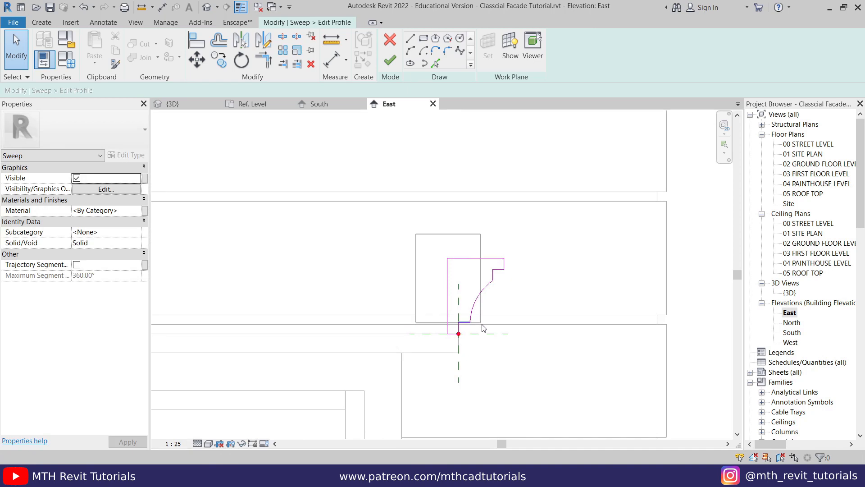
- Select the whole moulding profile and copy it to the clipboard
left_click_drag(509, 351, 510, 348)
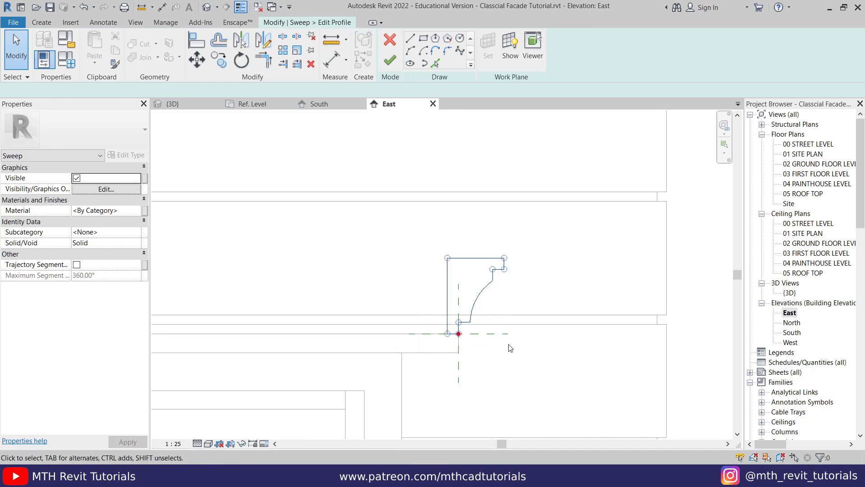
scroll(464, 228, "down", 12)
middle_click_drag(469, 322, 441, 136)
middle_click_drag(437, 338, 456, 433)
scroll(487, 280, "up", 10)
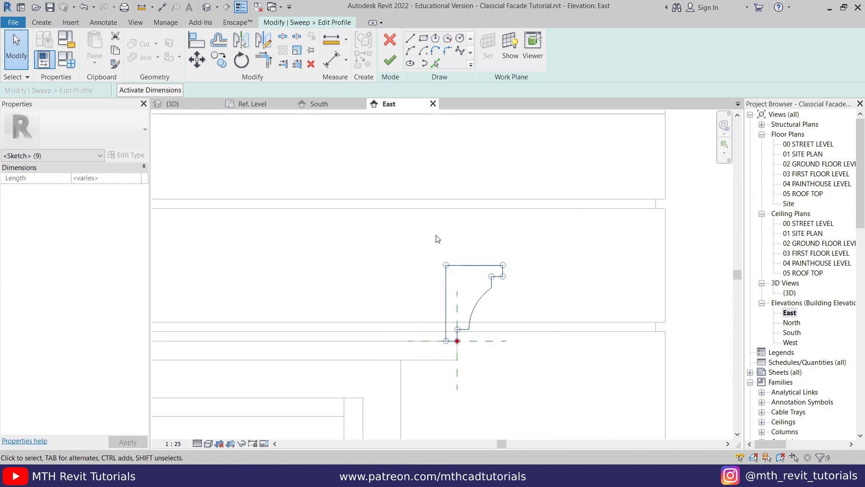
left_click(113, 54)
- Finish the profile and the sweep, and show the resulting cornice in the 3D view
left_click(390, 59)
left_click(390, 60)
left_click(173, 103)
middle_click_drag(323, 217, 467, 296, "shift")
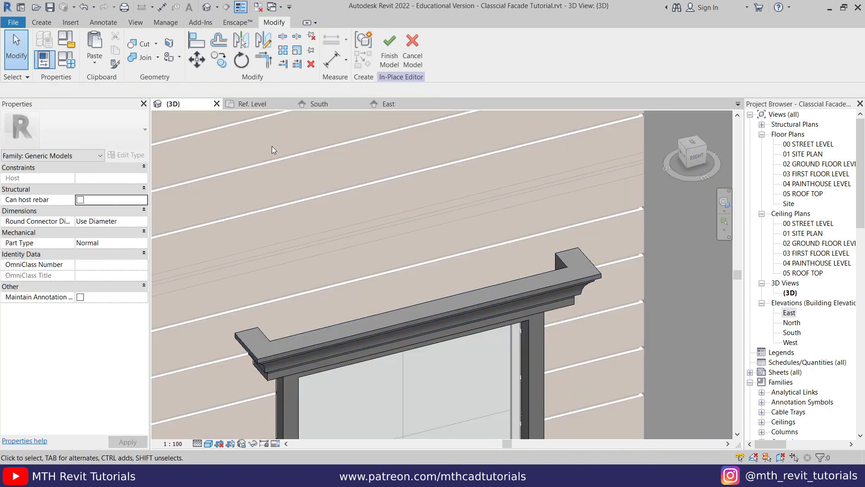
- Start an extrusion and pick the top face of the cornice sweep as its work plane
left_click(49, 23)
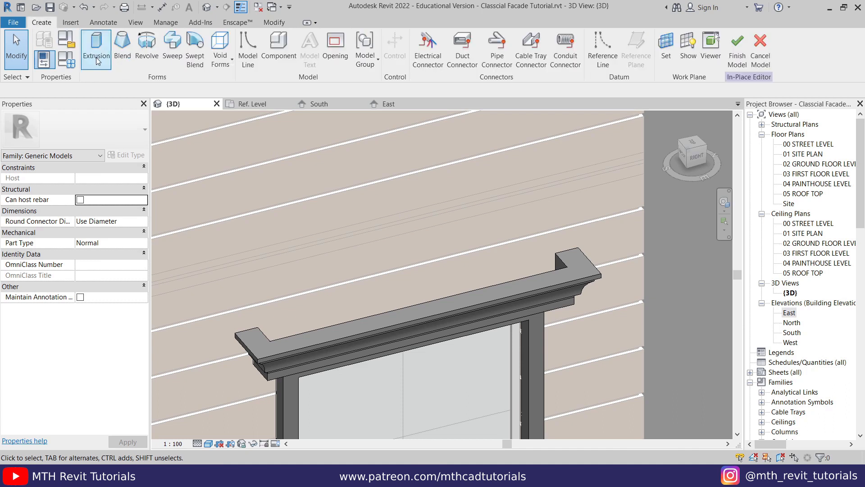
left_click(96, 57)
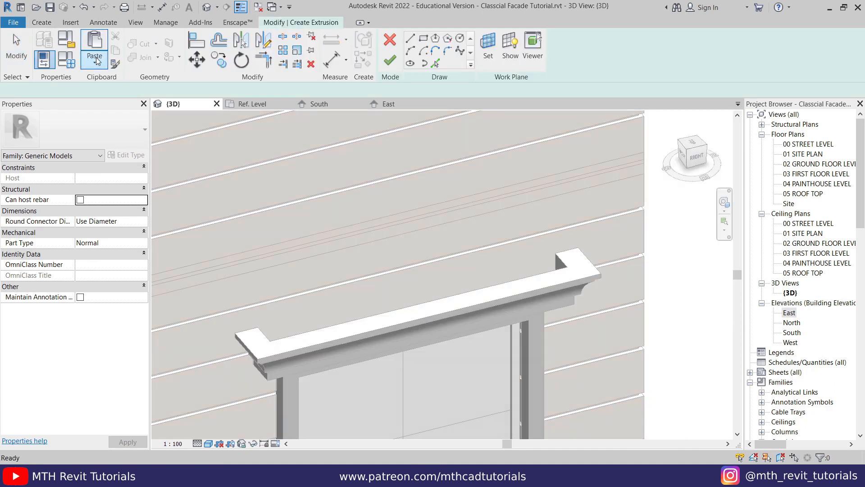
left_click(488, 59)
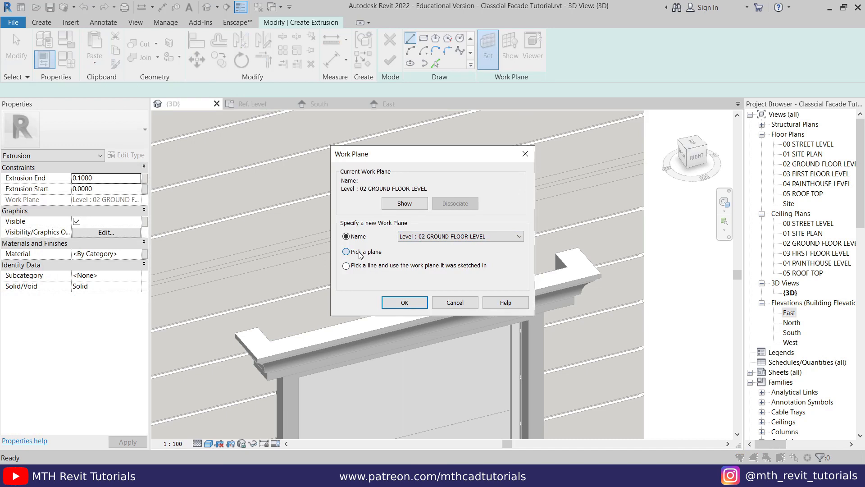
left_click(387, 302)
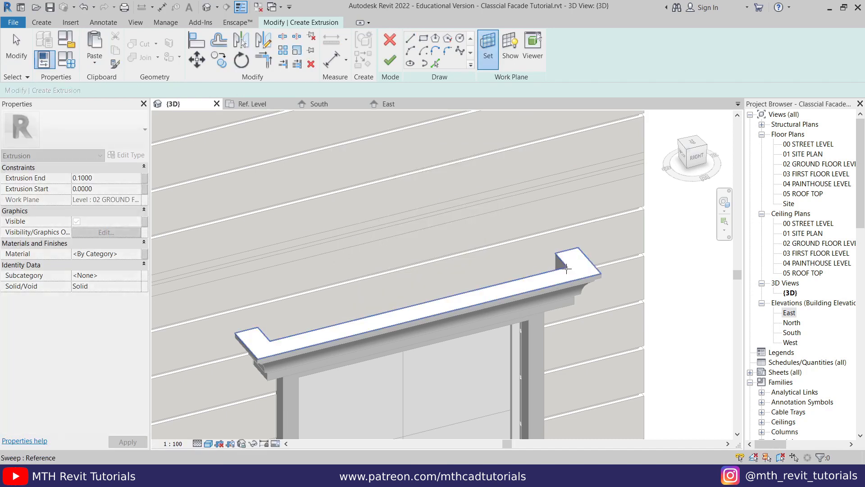
left_click(490, 287)
- Sketch a rectangle filling the gap behind the cornice between its side returns, with the view set to Hidden Line
left_click(424, 39)
left_click(558, 255)
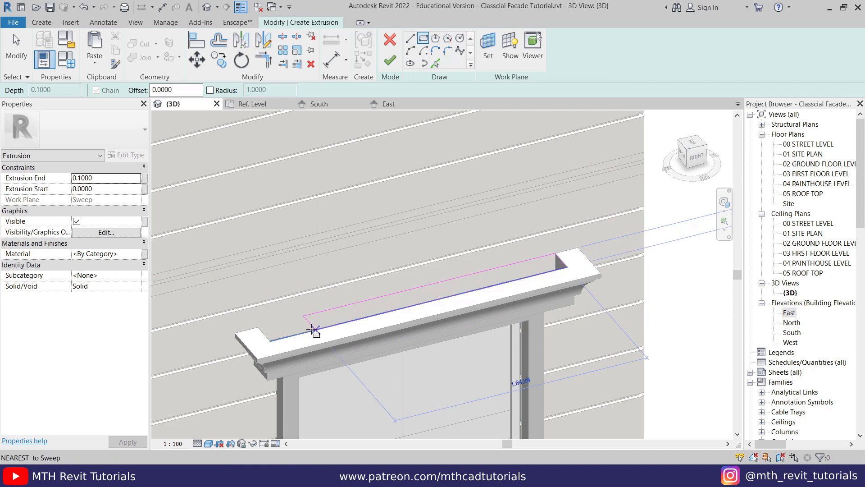
left_click(270, 340)
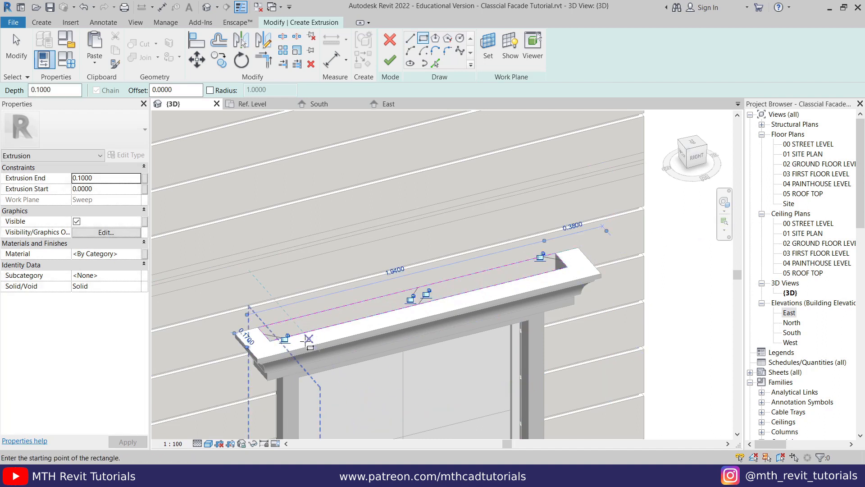
left_click(212, 444)
left_click(225, 399)
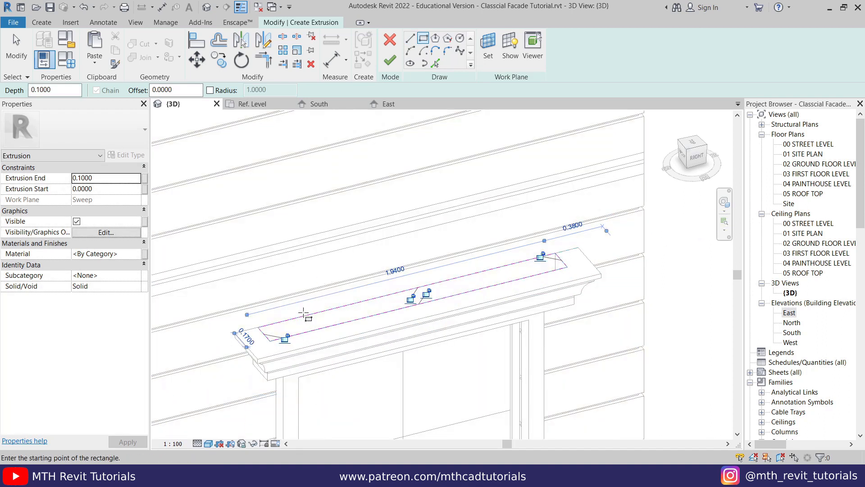
scroll(576, 289, "up", 4)
key("Escape")
key("Escape")
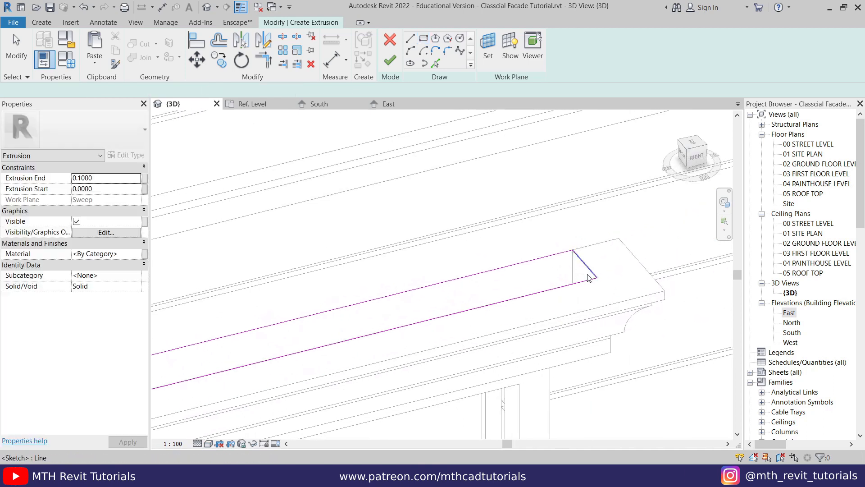
scroll(588, 277, "down", 3)
scroll(526, 303, "up", 2)
key("Escape")
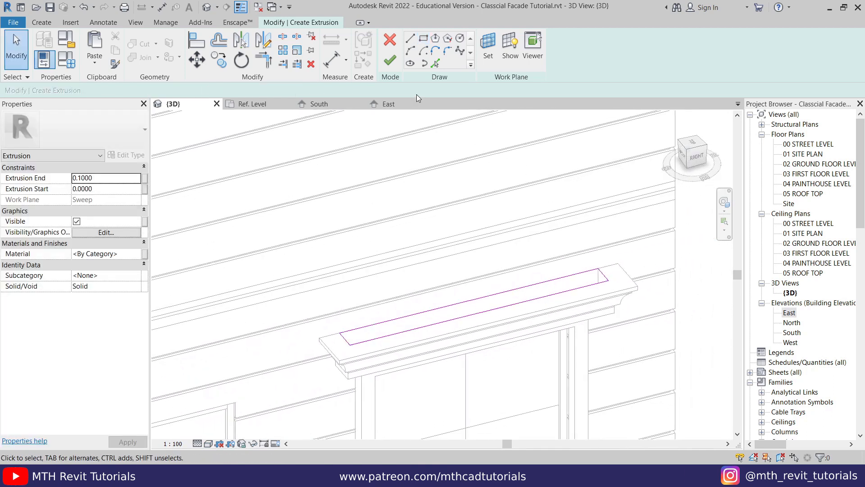
- Finish the filler extrusion, extend its underside down to the top band and lower its top flush with the cornice
left_click(389, 64)
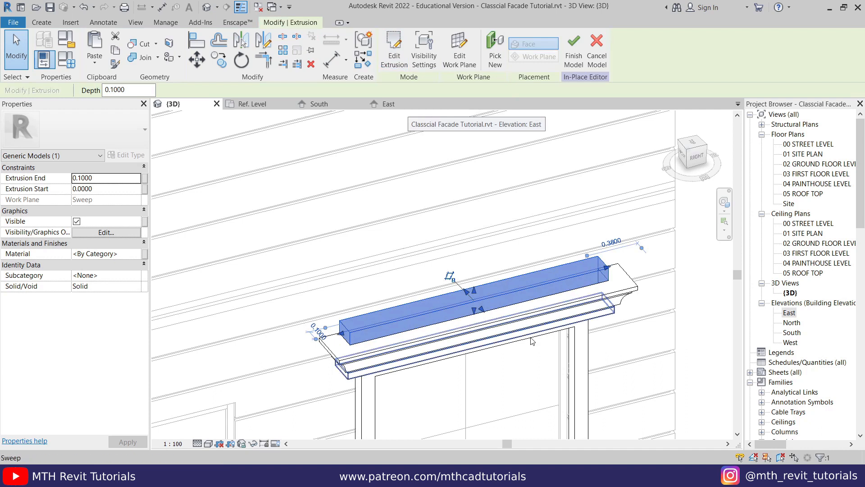
middle_click_drag(540, 353, 590, 295, "shift")
scroll(474, 311, "up", 2)
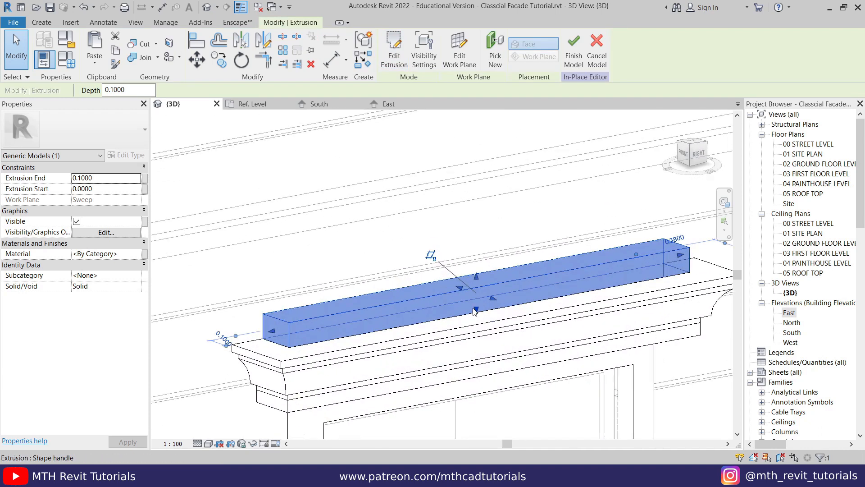
left_click_drag(476, 310, 485, 358)
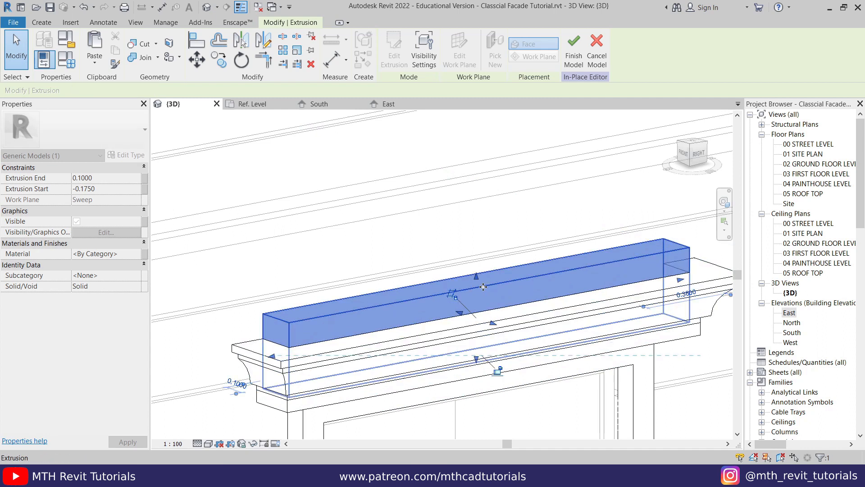
left_click_drag(477, 281, 480, 307)
left_click(428, 234)
- Set the 3D view's visual style to Shaded
scroll(451, 247, "down", 3)
key("s")
key("d")
- Start a sweep and pick the upper outer edges of the sill slab as its path
scroll(411, 219, "down", 3)
middle_click_drag(420, 357, 389, 366, "shift")
scroll(403, 247, "up", 3)
scroll(422, 201, "down", 6)
scroll(420, 382, "up", 2)
scroll(421, 385, "up", 5)
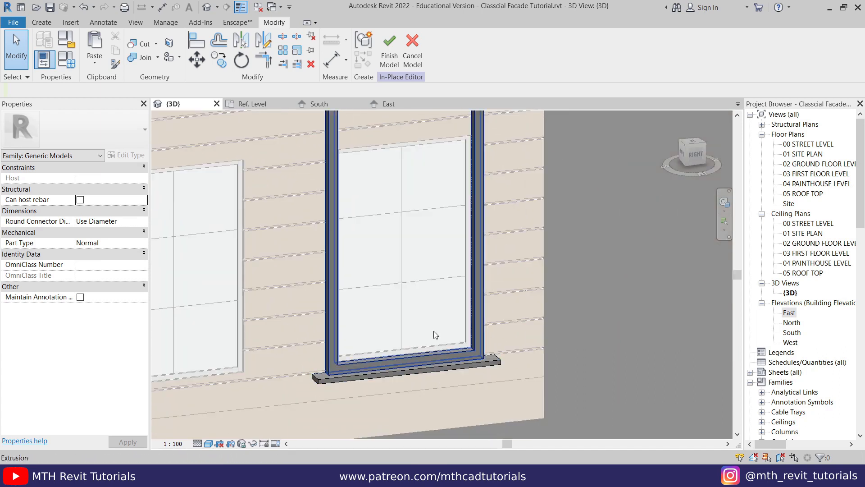
left_click(42, 23)
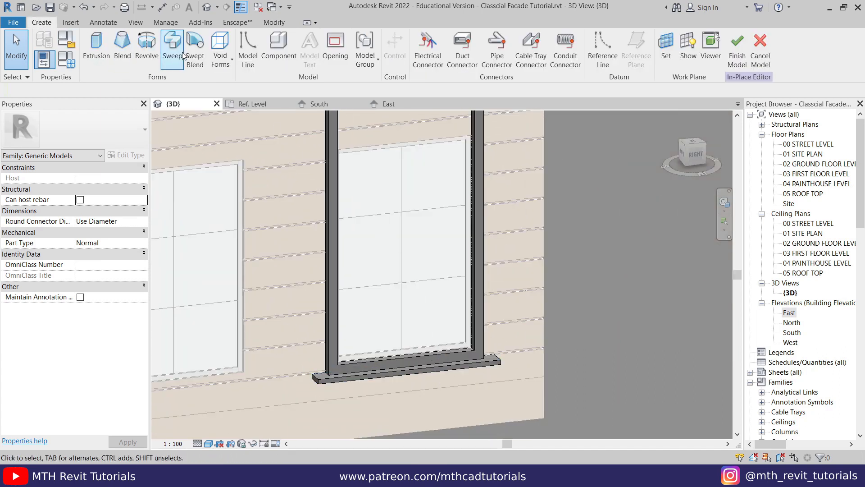
left_click(183, 54)
left_click(501, 59)
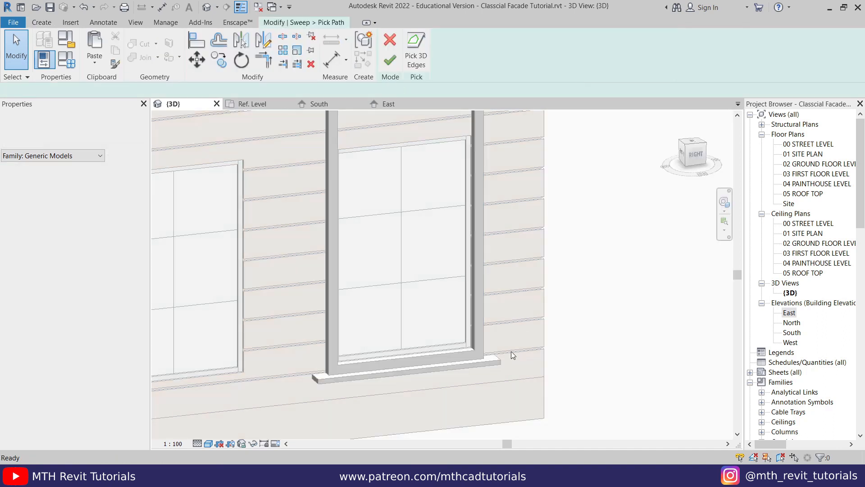
scroll(496, 361, "up", 5)
middle_click_drag(486, 335, 332, 296, "shift")
left_click(345, 307)
scroll(315, 319, "down", 4)
key("Escape")
- Finish the sweep path in the East elevation and paste the copied cornice profile into its profile sketch
left_click(389, 104)
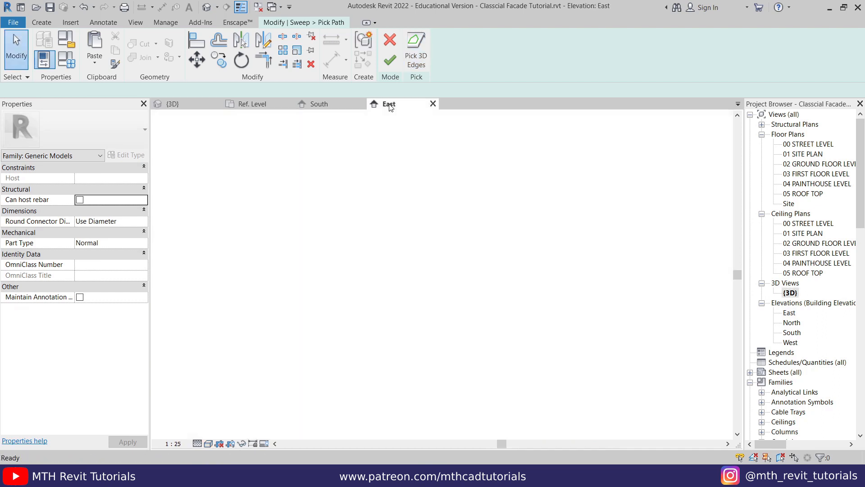
scroll(438, 394, "up", 5)
middle_click_drag(438, 394, 417, 292)
scroll(475, 363, "up", 3)
left_click(391, 61)
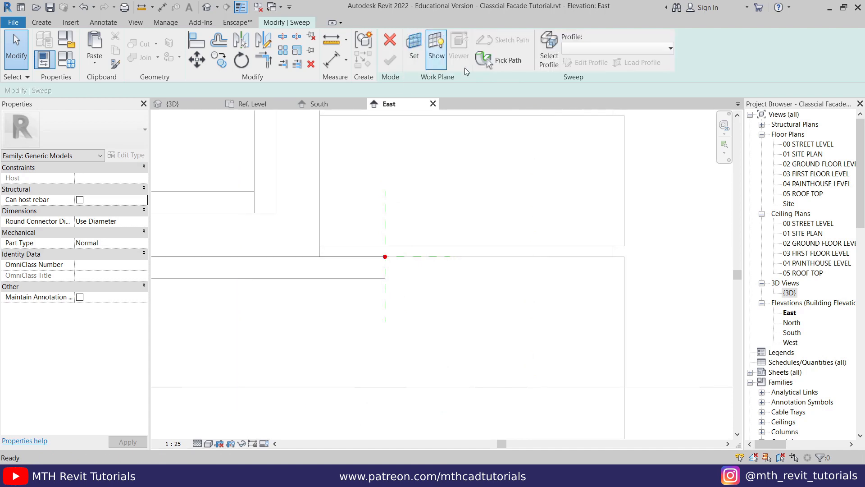
left_click(549, 67)
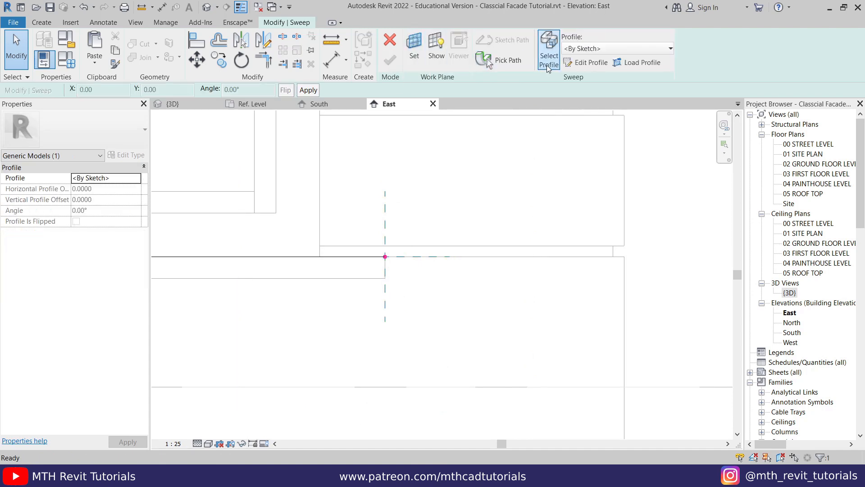
left_click(585, 66)
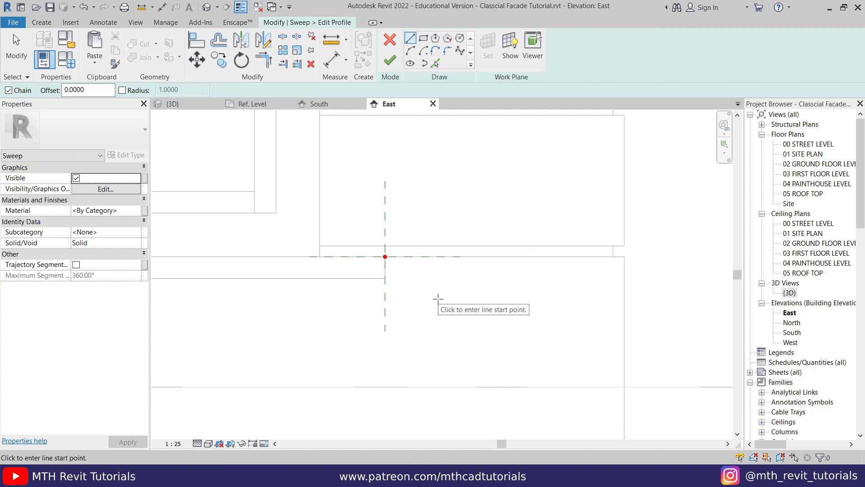
key("ctrl+v")
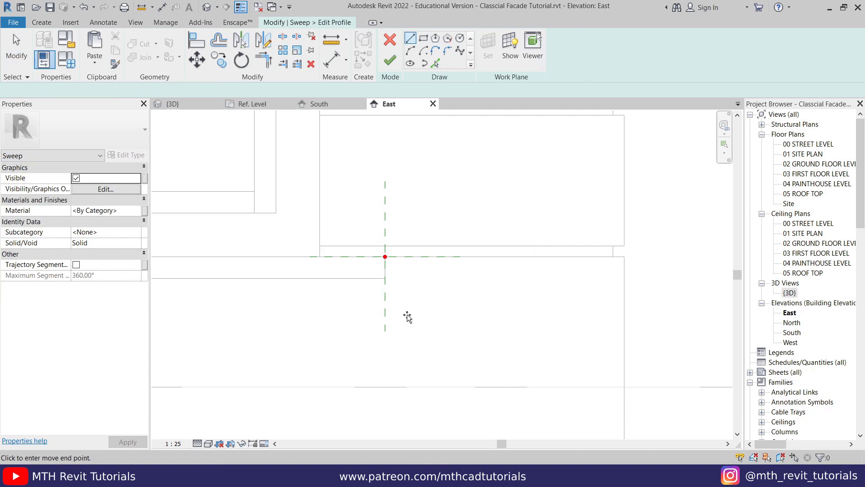
left_click(413, 331)
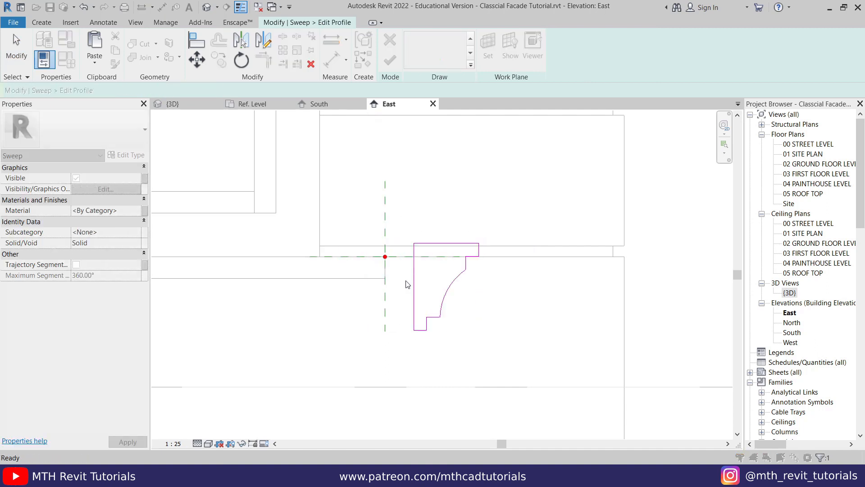
- Finish the paste and scale the whole profile from its lower inner corner down to a height of 0.1
scroll(398, 301, "down", 6)
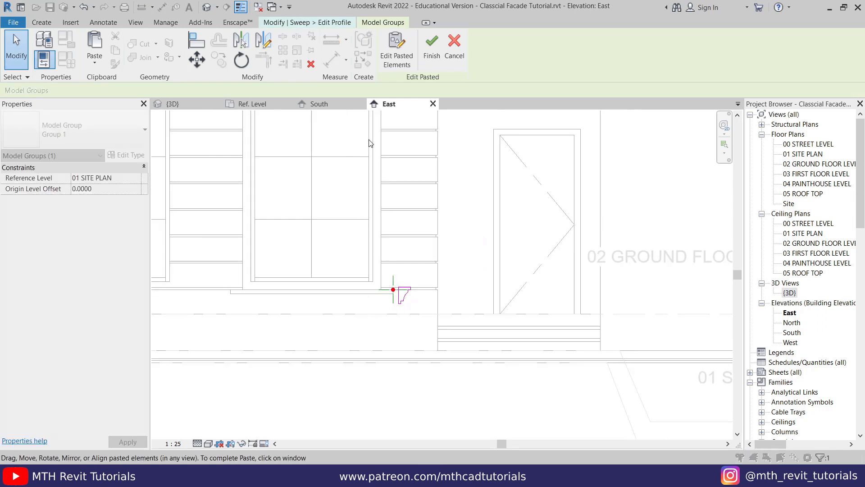
scroll(396, 295, "up", 10)
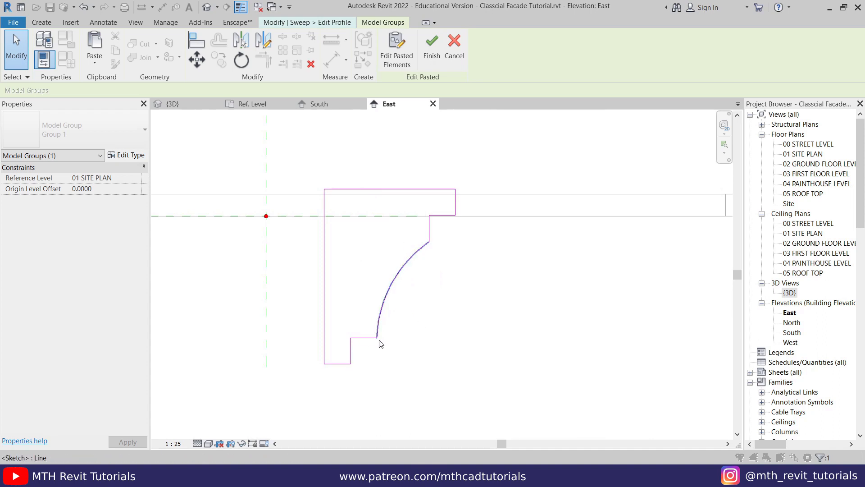
left_click_drag(292, 154, 503, 399)
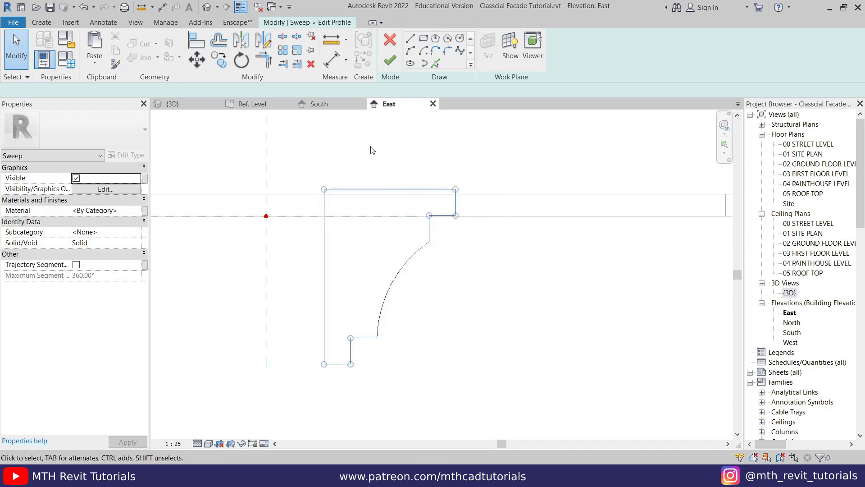
left_click(297, 51)
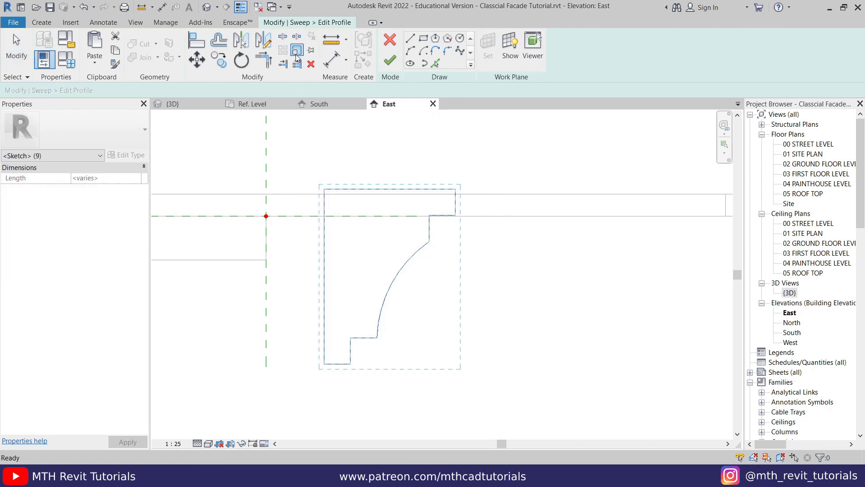
left_click(324, 364)
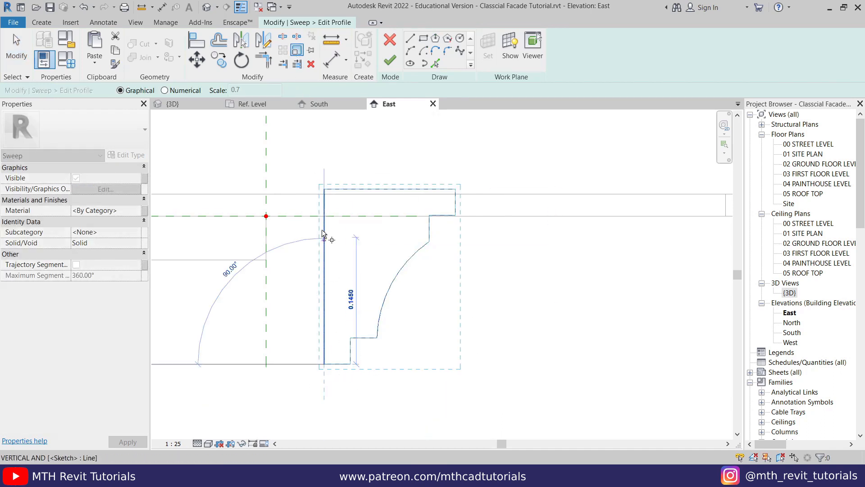
left_click(324, 189)
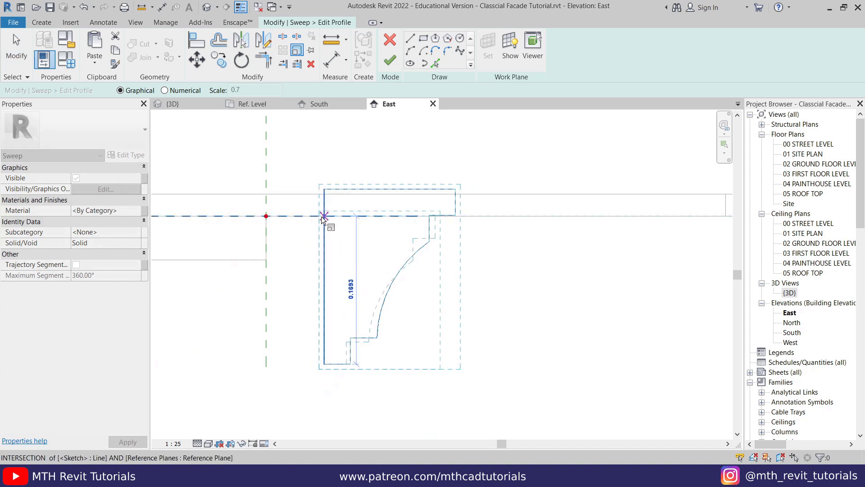
type(".")
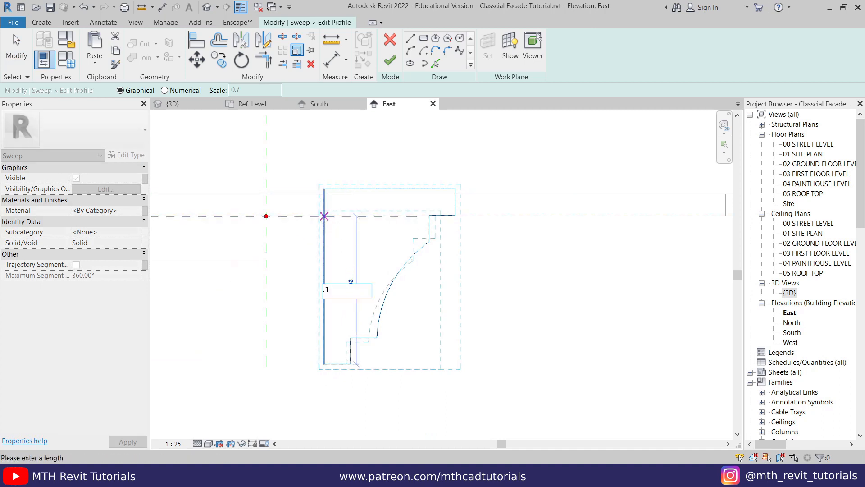
type("1")
key("Return")
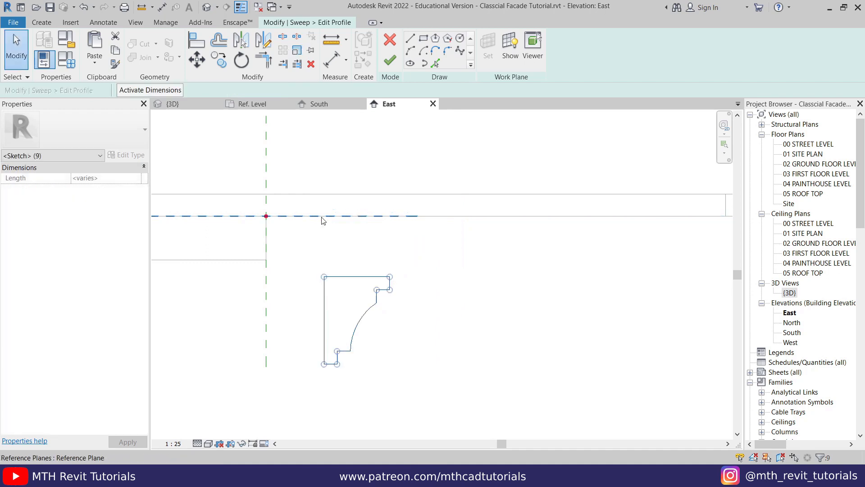
- Move the scaled profile so its upper inner corner sits exactly on the sweep path's reference point
left_click(197, 59)
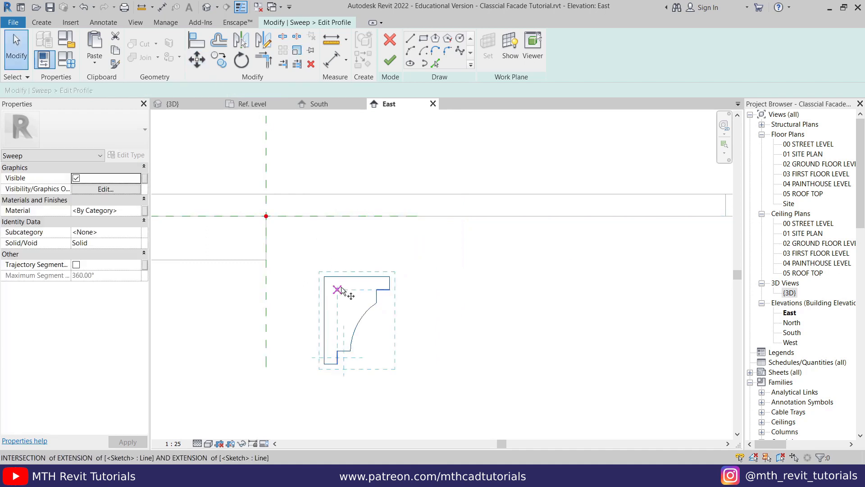
left_click(324, 277)
left_click(266, 215)
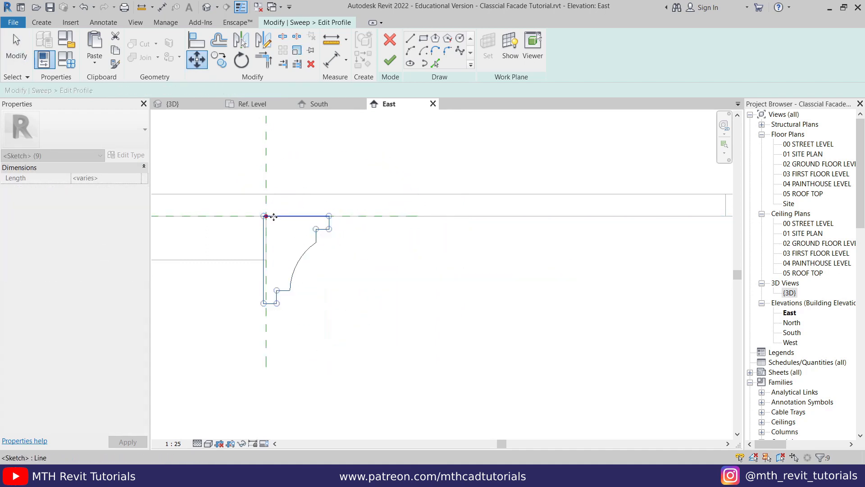
left_click(205, 65)
scroll(279, 225, "up", 5)
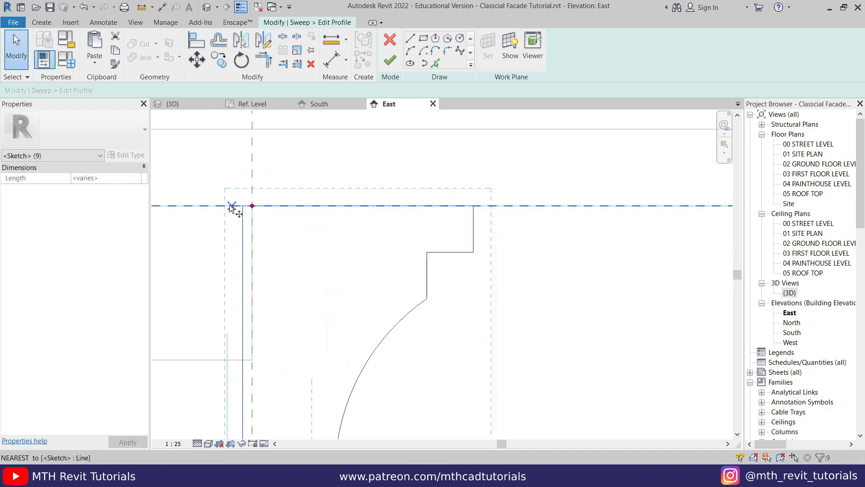
left_click(251, 206)
scroll(310, 232, "down", 2)
- Replace the profile's concave arc with a straight sloping line between the same two endpoints
left_click_drag(378, 311, 341, 297)
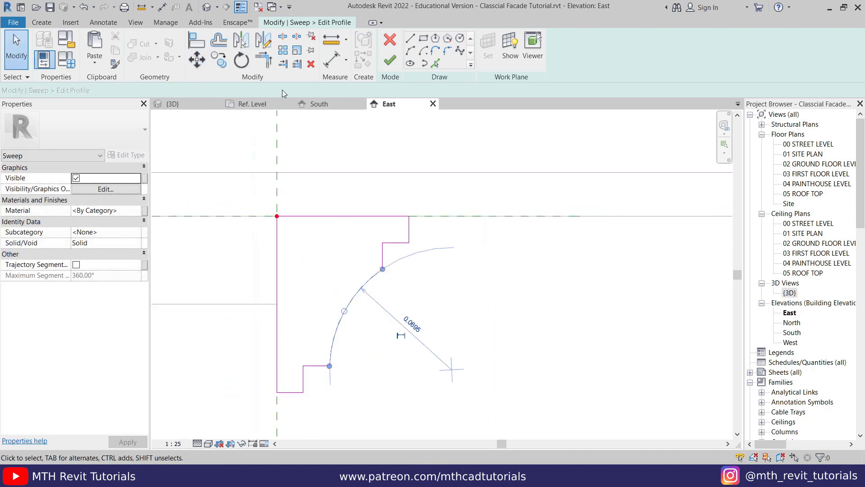
left_click(311, 64)
left_click(410, 38)
left_click(382, 269)
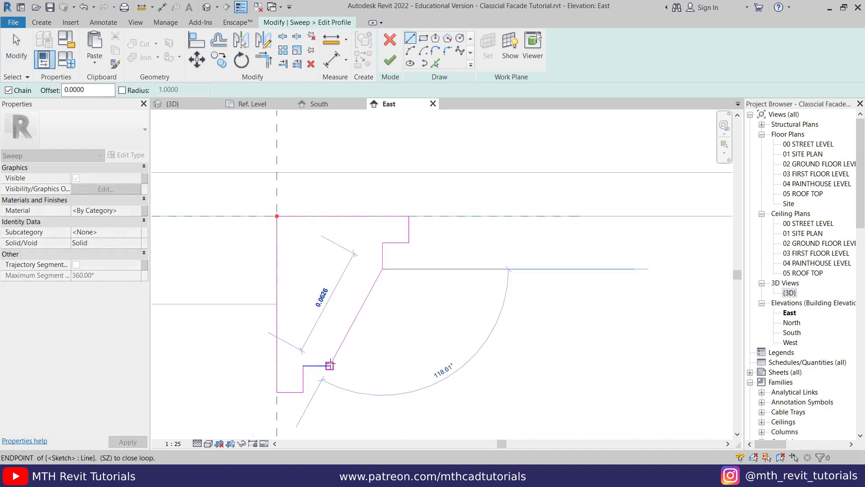
left_click(330, 365)
key("Escape")
key("Escape")
scroll(421, 298, "down", 4)
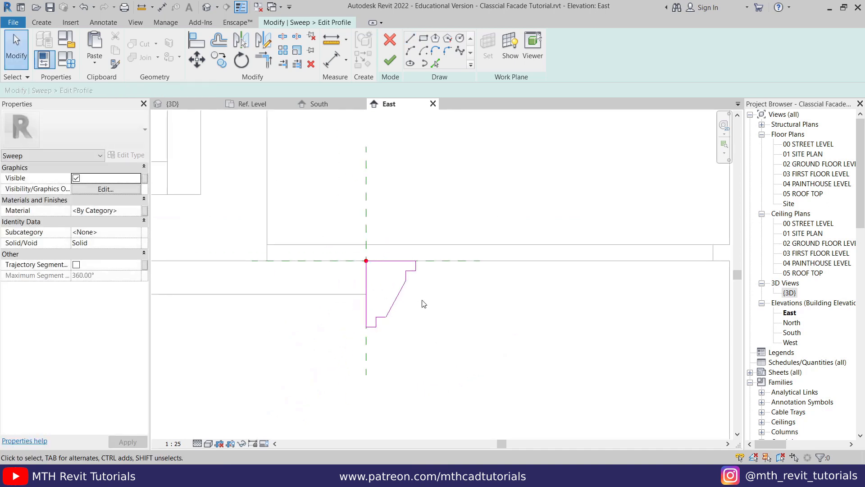
- Finish the profile and the sill sweep, and inspect the moulded sill and the frame in the 3D view
left_click(390, 60)
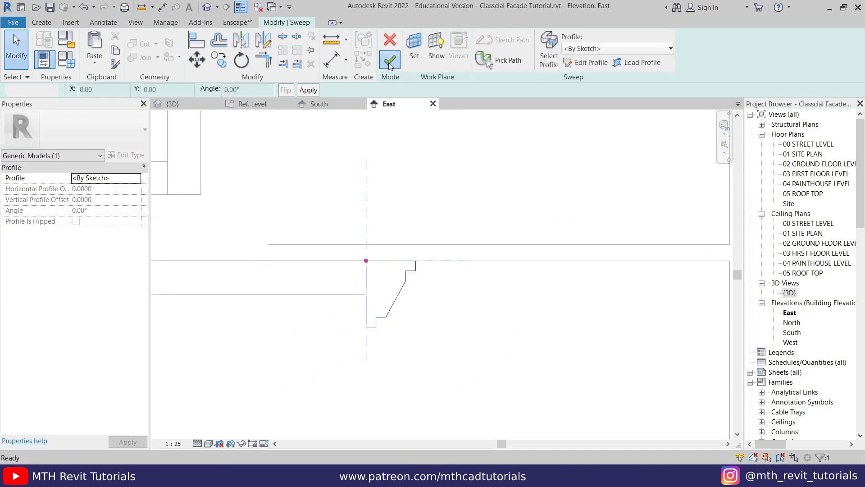
left_click(390, 60)
left_click(173, 104)
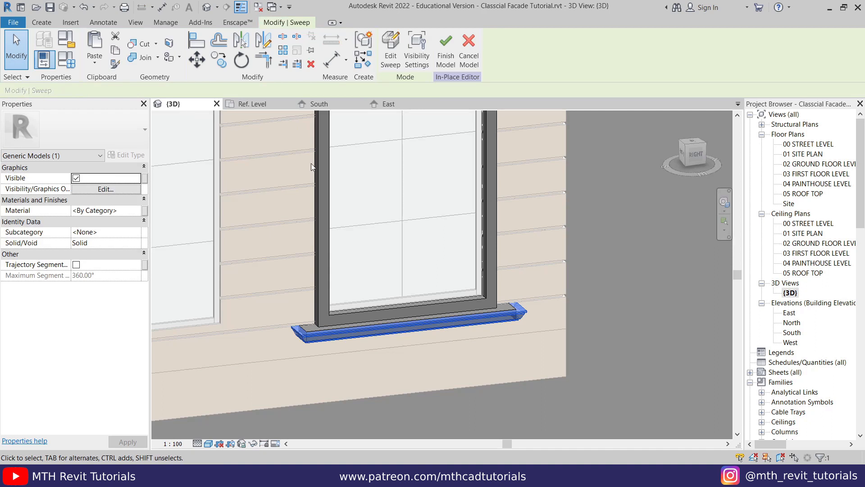
scroll(363, 364, "up", 3)
left_click(367, 333)
scroll(394, 338, "down", 4)
scroll(376, 314, "down", 1)
middle_click_drag(402, 242, 415, 393)
scroll(372, 228, "down", 2)
scroll(409, 384, "up", 3)
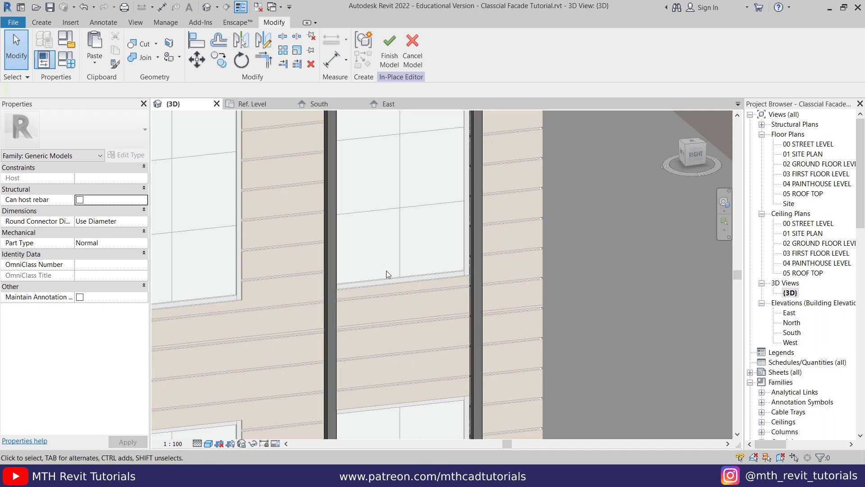
- Start an extrusion in the East elevation with the wall face between the two stacked windows as its work plane
left_click(378, 105)
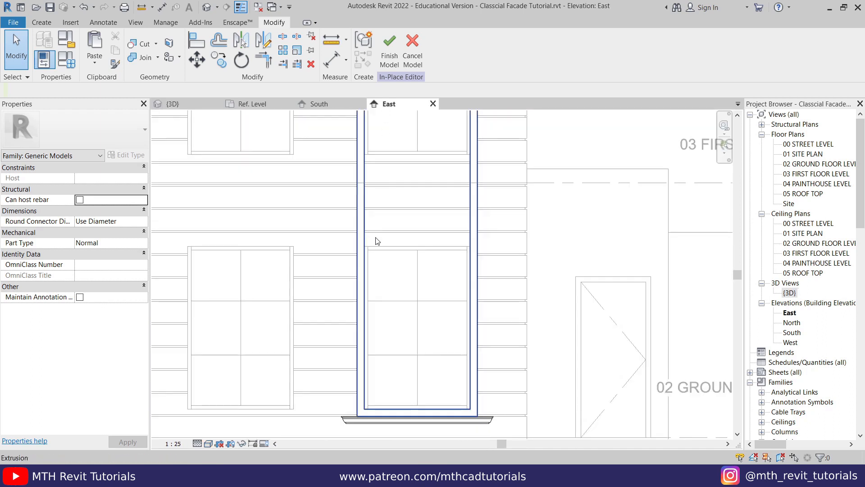
scroll(356, 252, "up", 2)
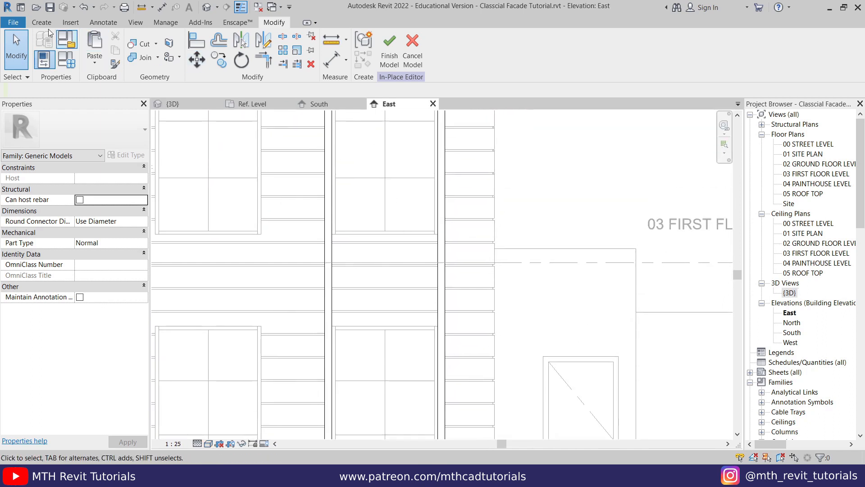
left_click(41, 23)
left_click(96, 50)
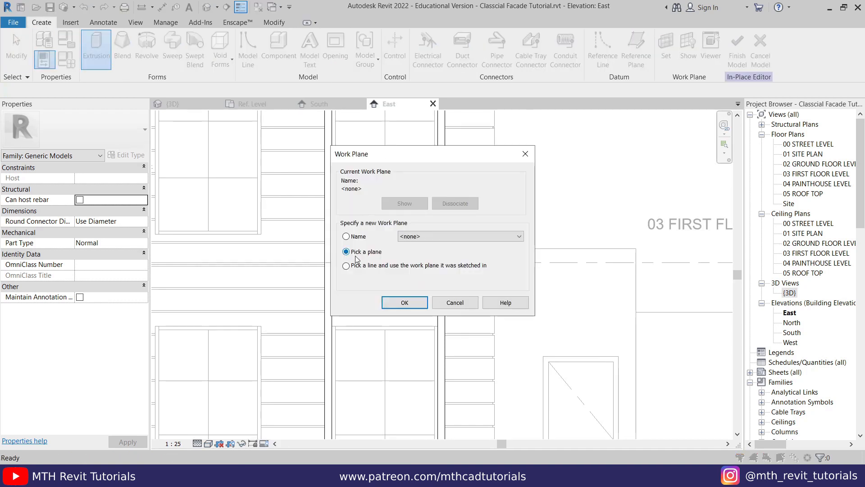
left_click(404, 302)
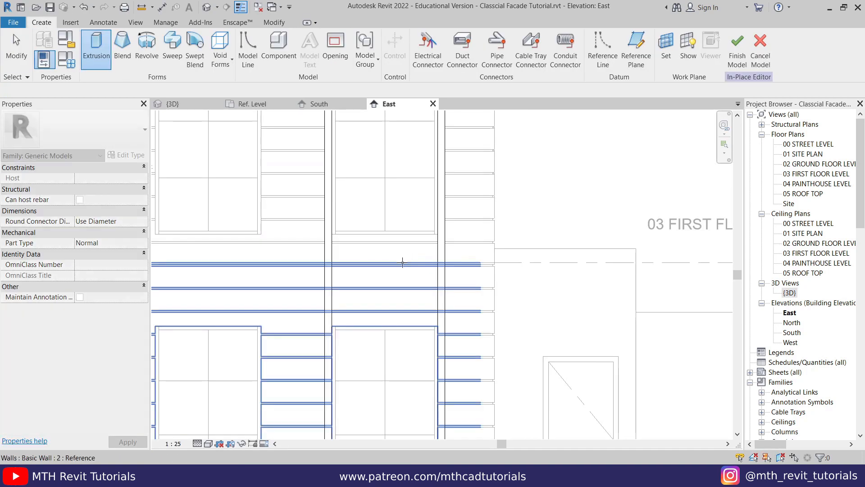
left_click(401, 272)
- Sketch a rectangle about 1.5 by 1.3 filling the frame between the upper and lower windows, finish the extrusion and show it in 3D
left_click(424, 39)
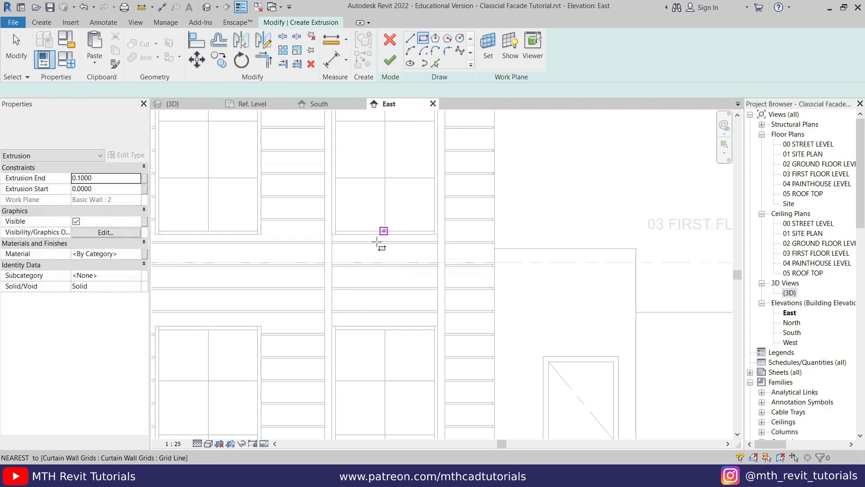
left_click(332, 233)
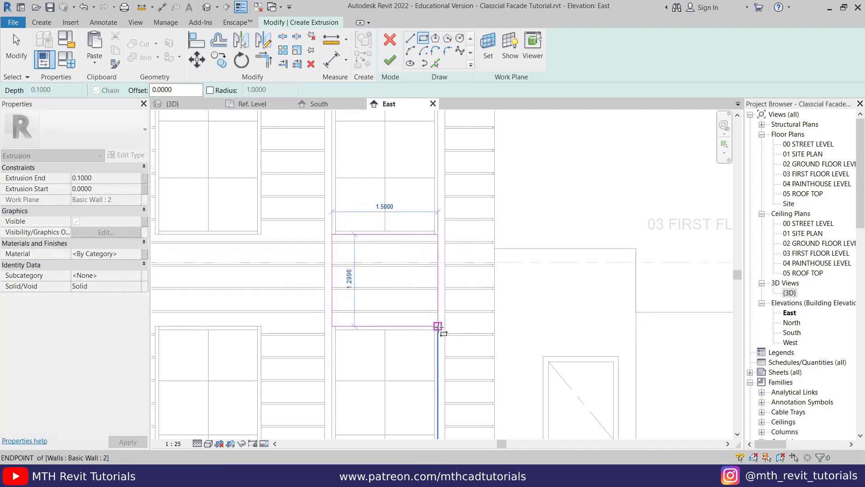
left_click(438, 327)
scroll(373, 268, "up", 2)
key("Escape")
key("Escape")
middle_click_drag(370, 262, 356, 294)
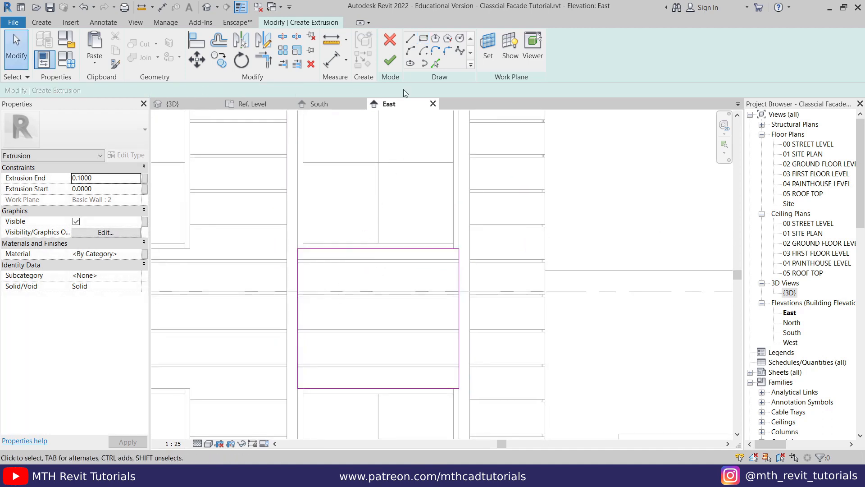
left_click(393, 65)
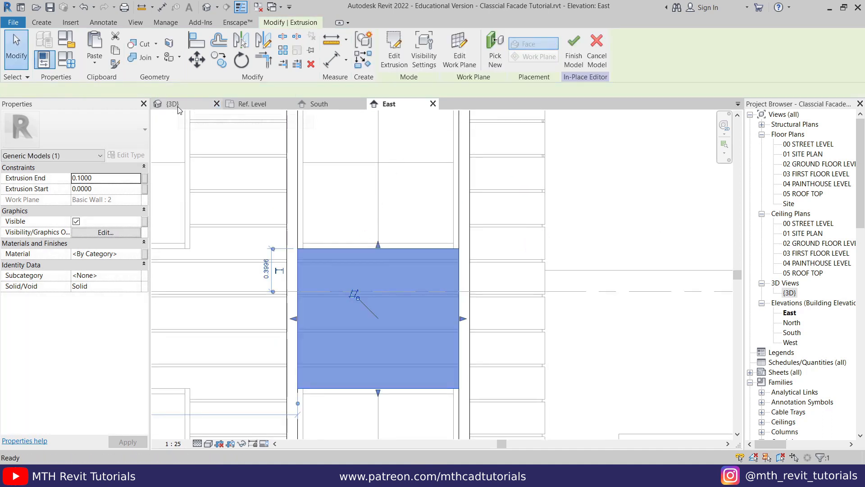
left_click(173, 104)
scroll(380, 287, "up", 2)
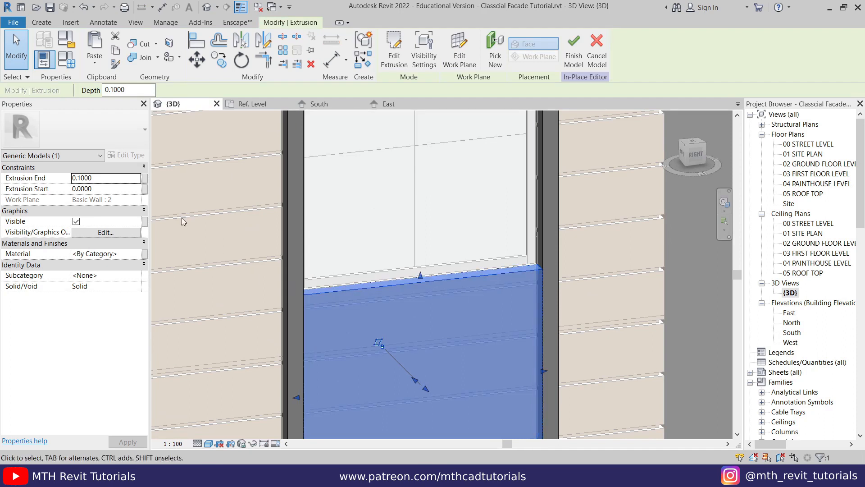
- Set the extrusion end of the panel between the stacked windows to 0.001 and show the whole window trim in 3D
left_click(99, 179)
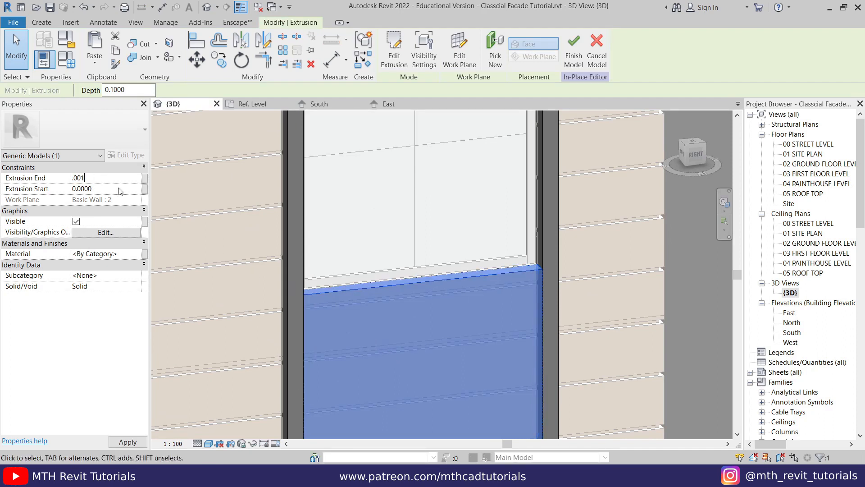
left_click(431, 247)
left_click(482, 299)
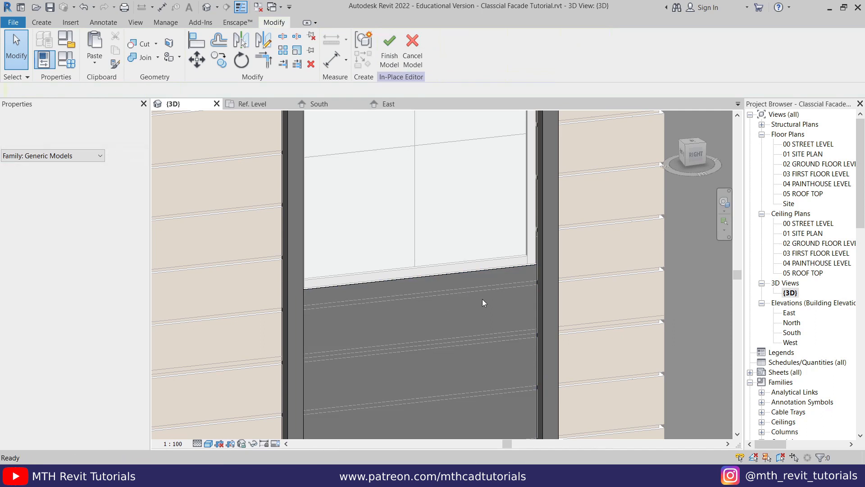
scroll(556, 256, "down", 5)
middle_click_drag(338, 232, 358, 182)
scroll(339, 235, "down", 1)
middle_click_drag(336, 231, 336, 243)
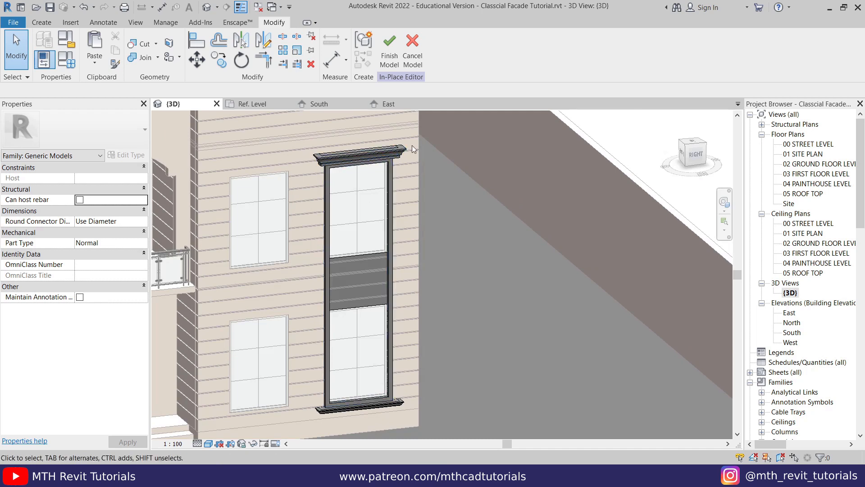
left_click_drag(299, 122, 460, 408)
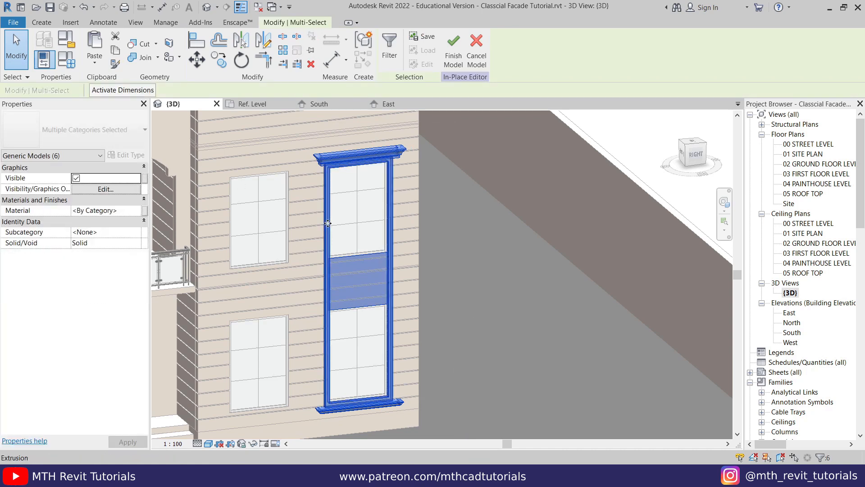
left_click(298, 234)
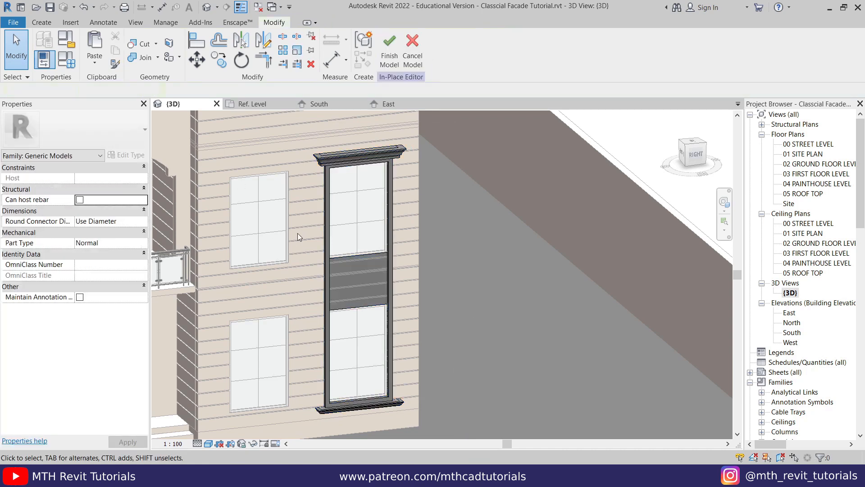
left_click(351, 259)
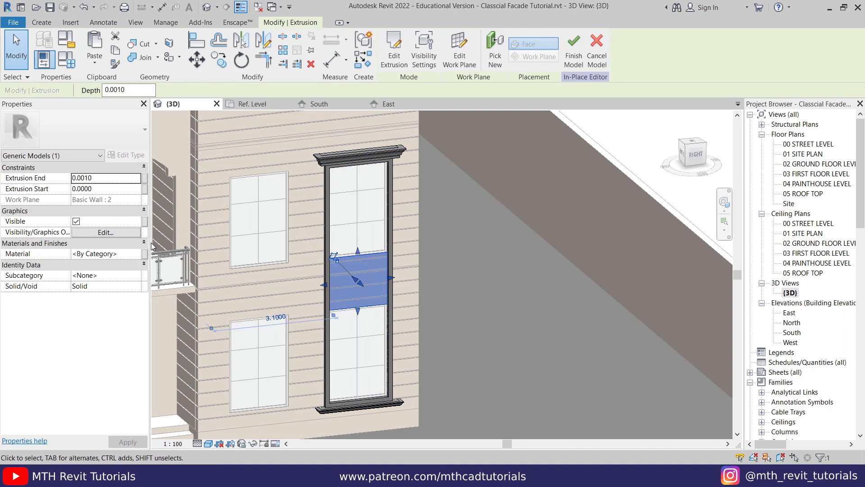
left_click(145, 254)
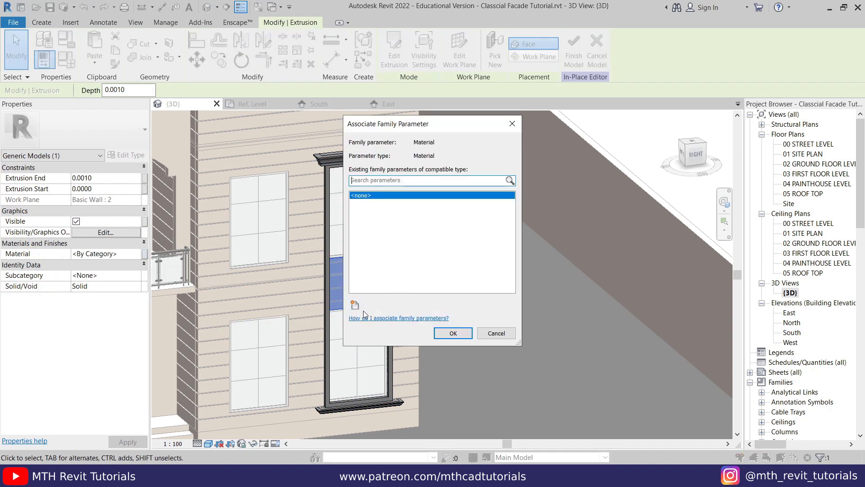
left_click(496, 333)
left_click(377, 243)
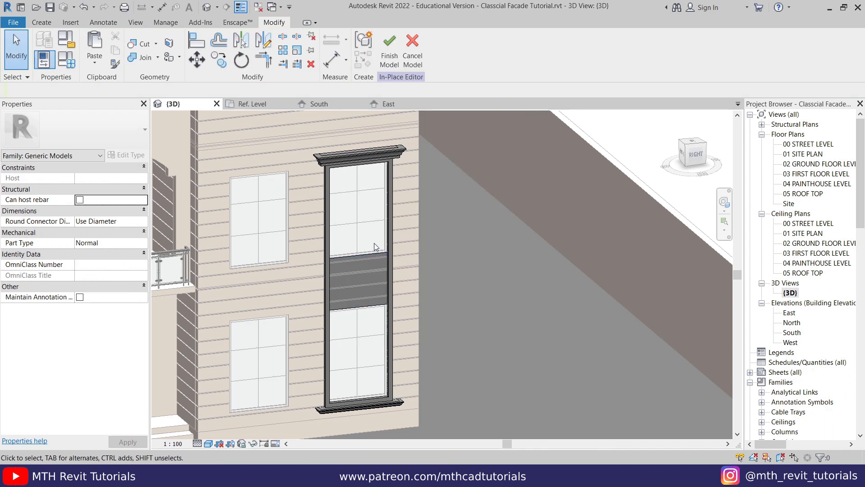
- Associate the material of all window trim elements with a new family type parameter named "W Classcial E"
left_click_drag(292, 130, 483, 428)
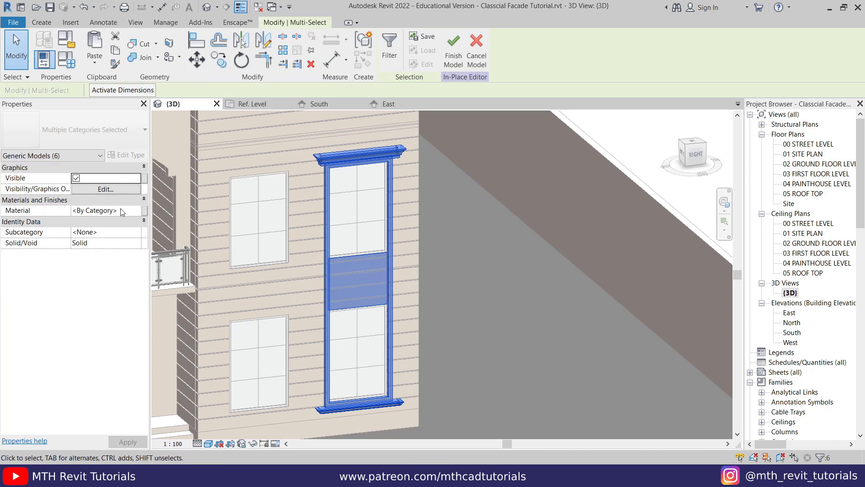
left_click(144, 211)
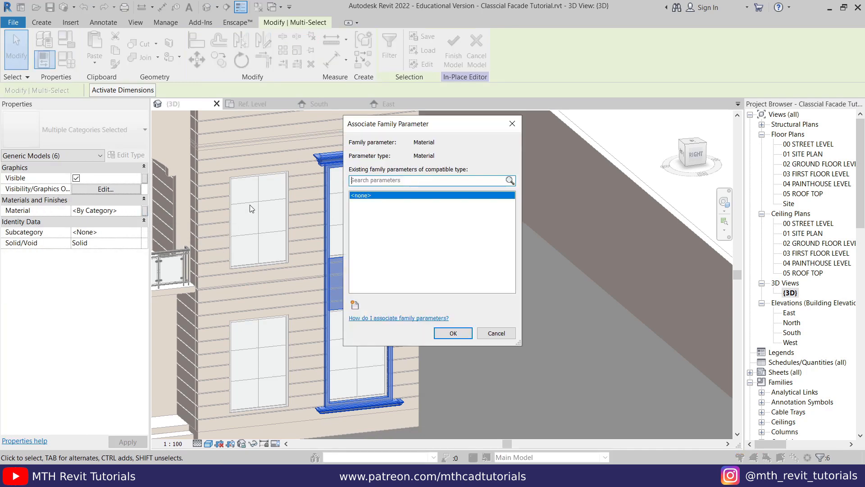
left_click(355, 305)
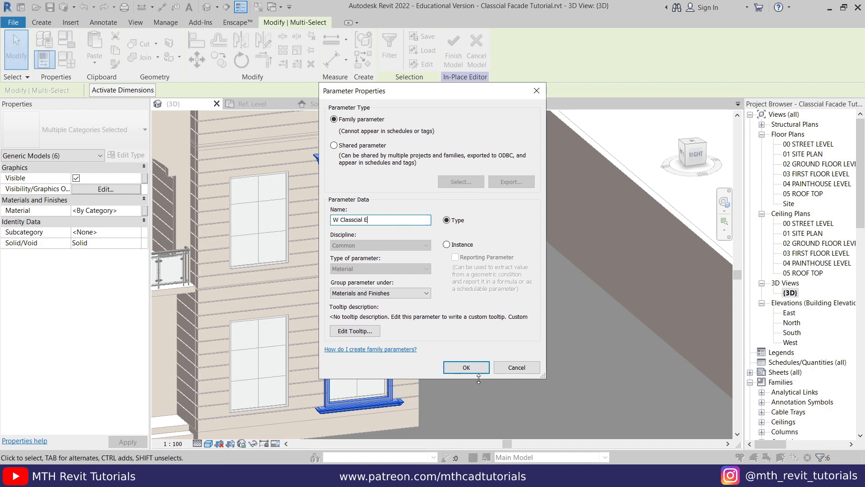
left_click(466, 366)
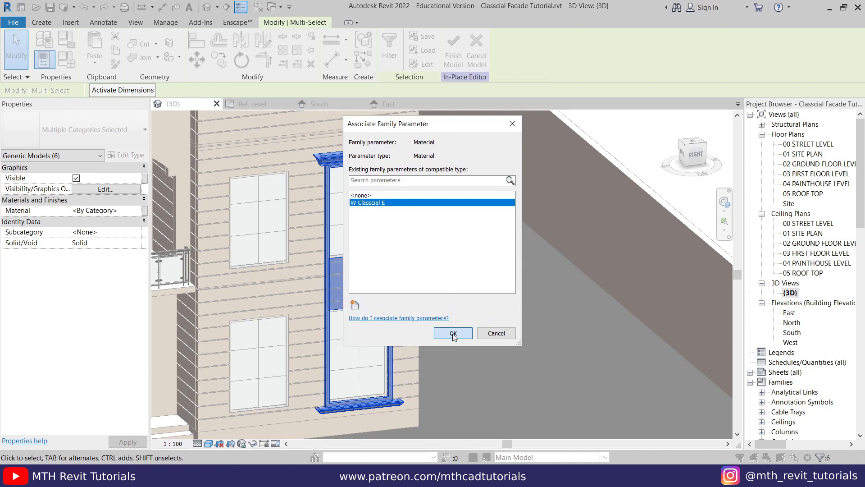
left_click(453, 334)
left_click(296, 231)
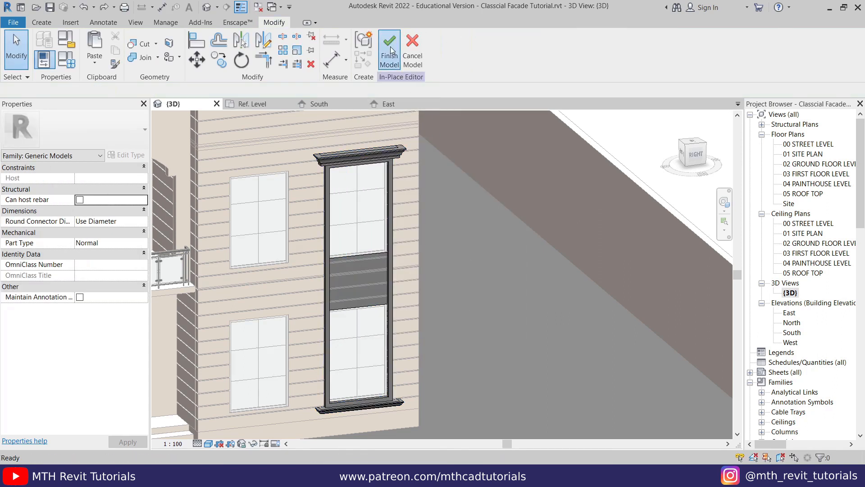
- Finish the in-place model and check the W Classcial E material parameter in the type properties of the window trim
left_click(390, 51)
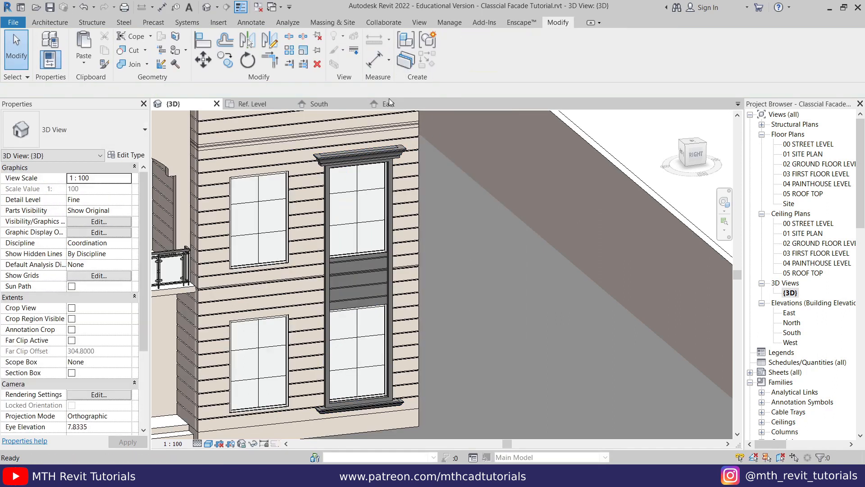
left_click(379, 156)
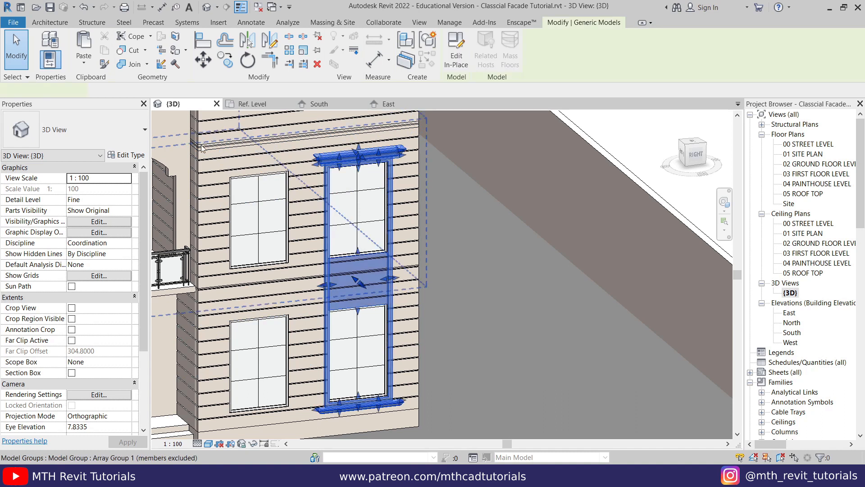
left_click(128, 156)
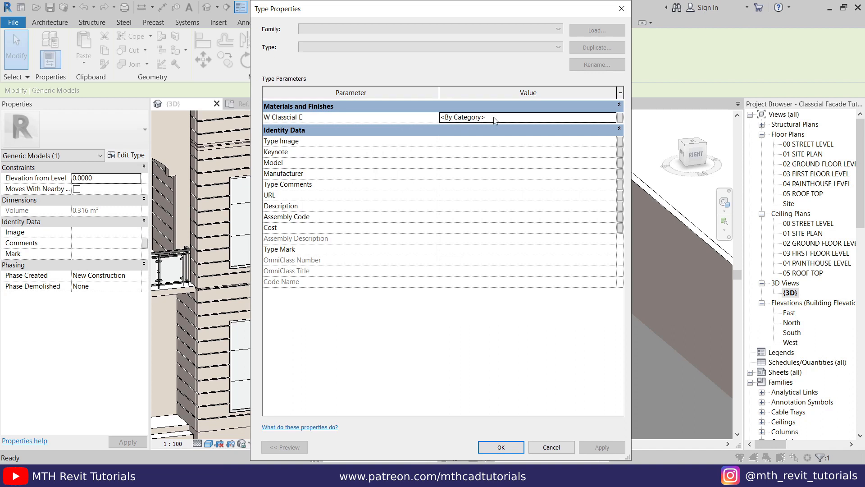
left_click(621, 9)
left_click(543, 253)
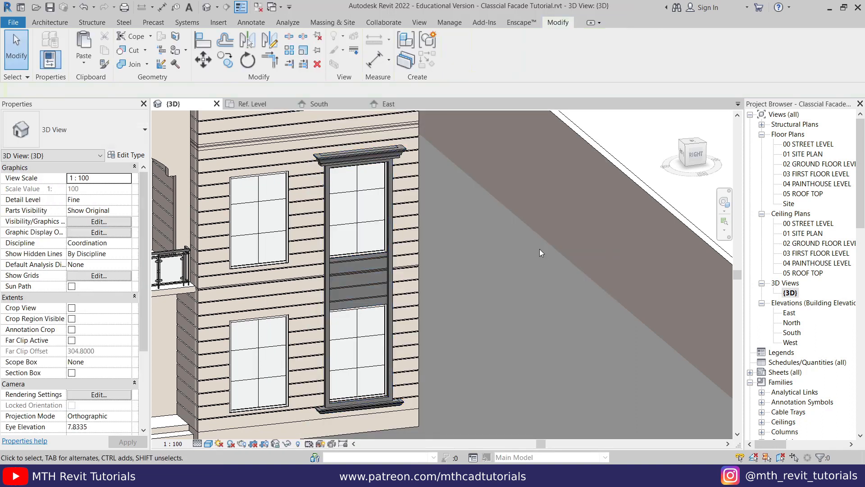
- Reopen the window trim for in-place editing and start an extrusion in the East elevation with the wall face as its work plane
scroll(354, 144, "up", 3)
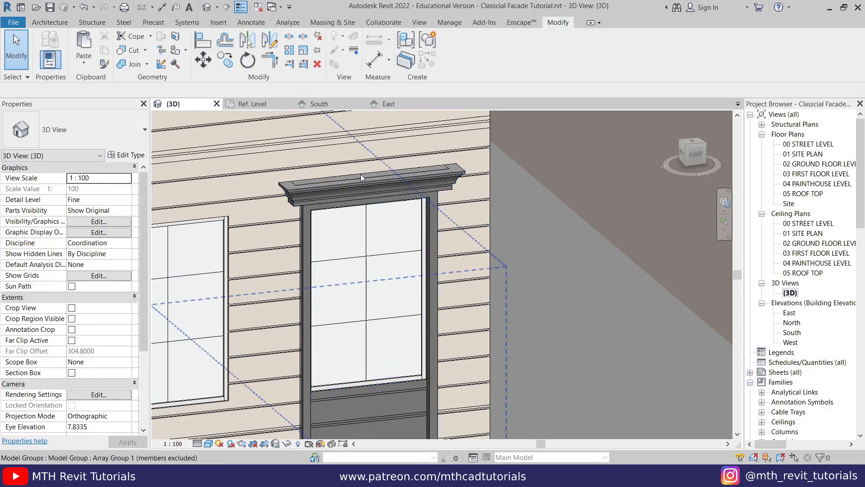
key("Tab")
left_click(394, 183)
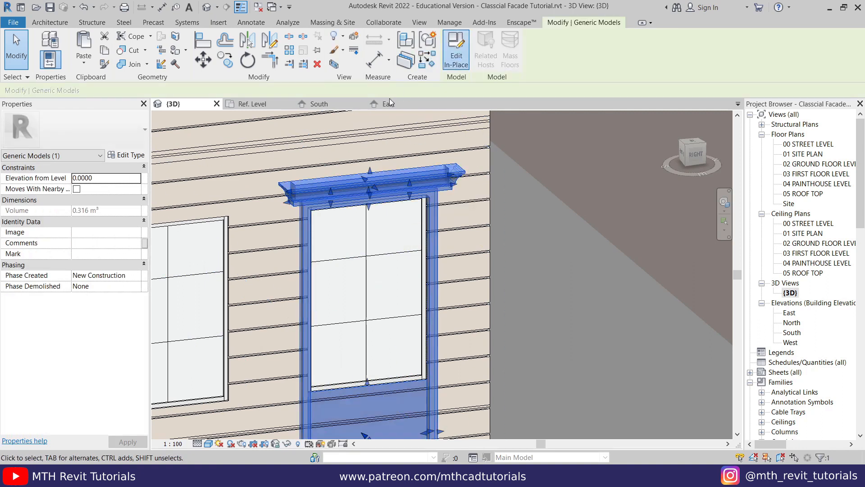
left_click(385, 104)
scroll(344, 201, "down", 5)
scroll(367, 415, "up", 5)
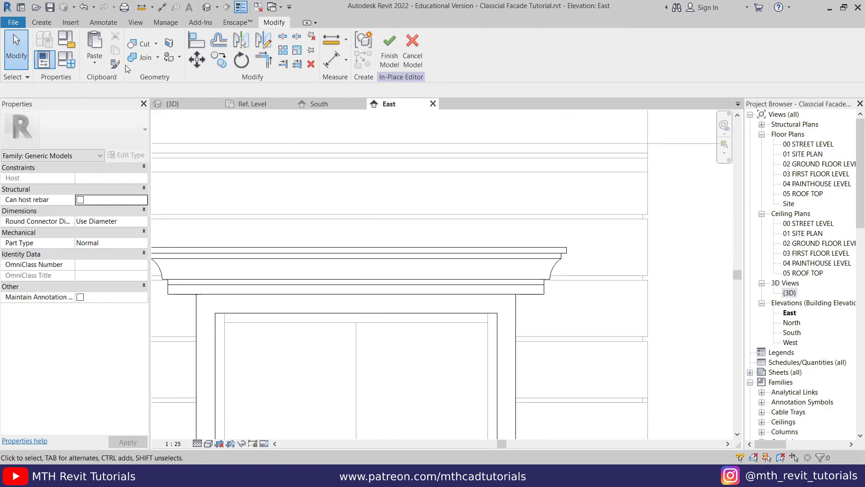
left_click(40, 22)
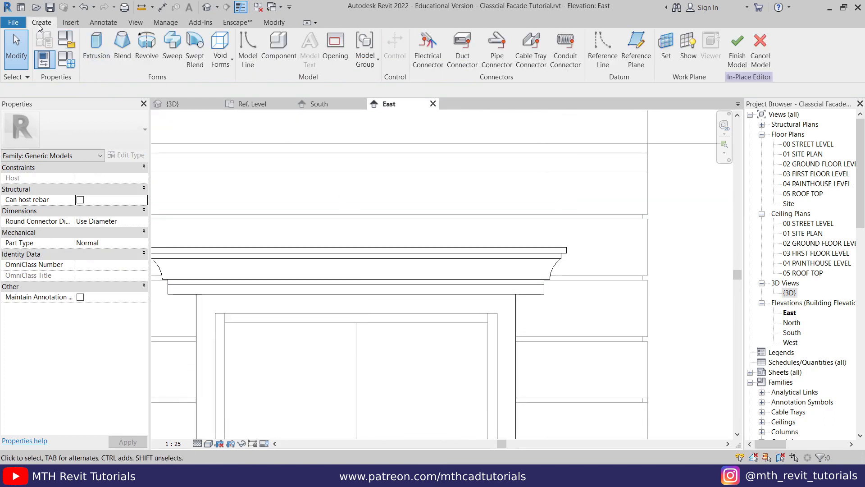
left_click(97, 51)
left_click(420, 307)
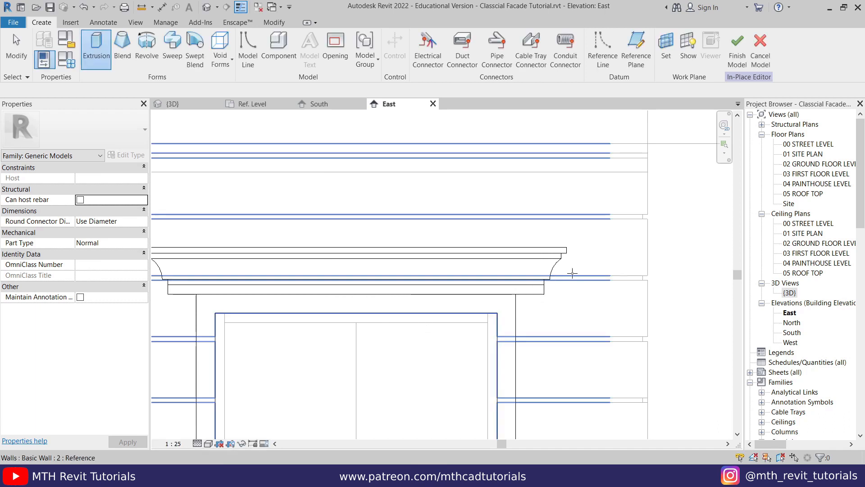
left_click(588, 212)
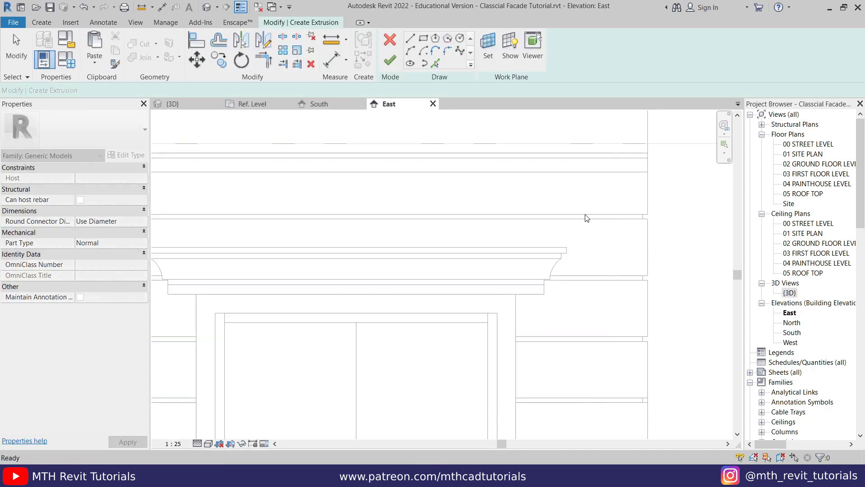
- Sketch a symmetrical keystone trapezoid 0.3 high, about equally wide at its top and narrowing downward, centred on the cornice above its lower edge
left_click(356, 294)
key("Escape")
left_click(356, 294)
type(".3")
key("Return")
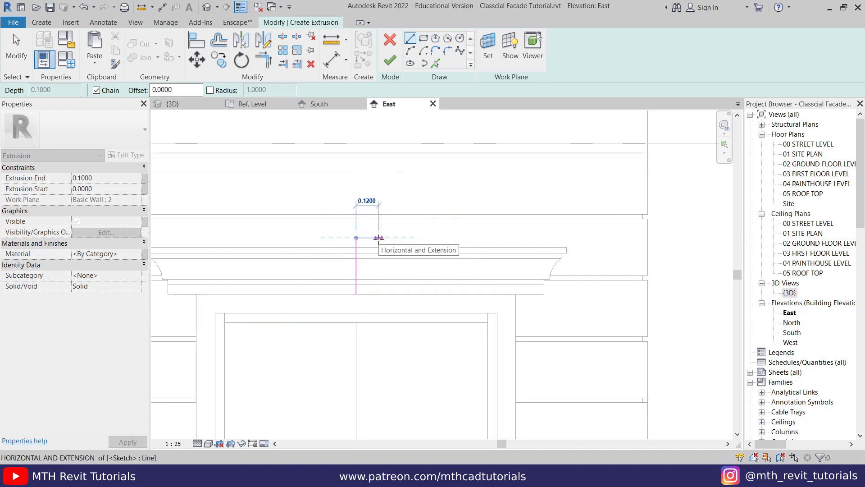
left_click(383, 237)
type(".5")
key("Return")
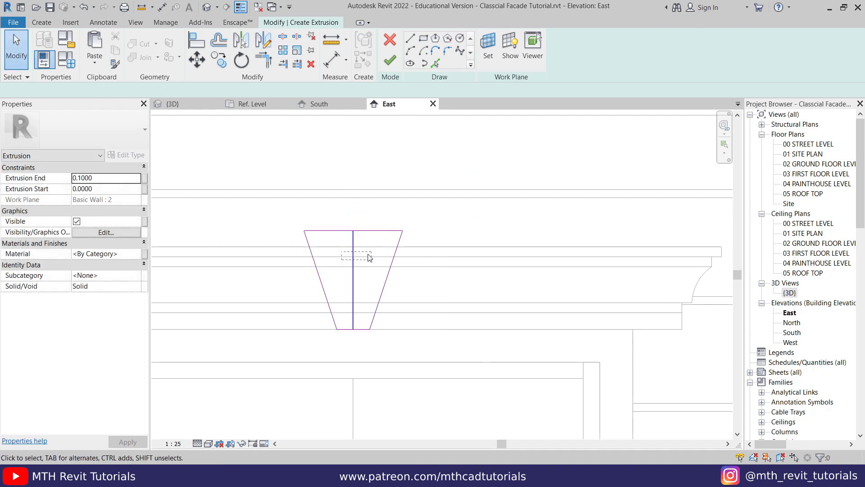
- Delete the vertical centre guide line from the keystone sketch and finish the extrusion
left_click_drag(368, 254, 340, 260)
left_click(311, 64)
scroll(417, 255, "down", 1)
mouse_move(426, 254)
middle_mouse_down()
mouse_move(433, 259)
mouse_move(432, 250)
middle_mouse_up()
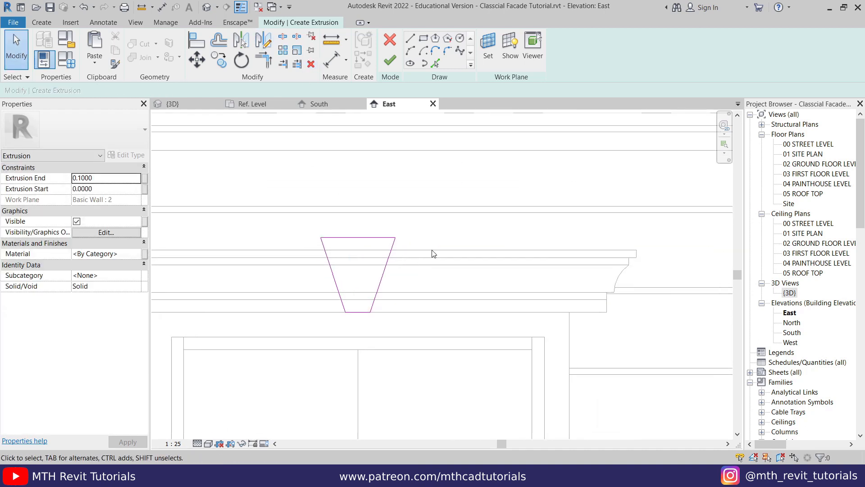
left_click(384, 63)
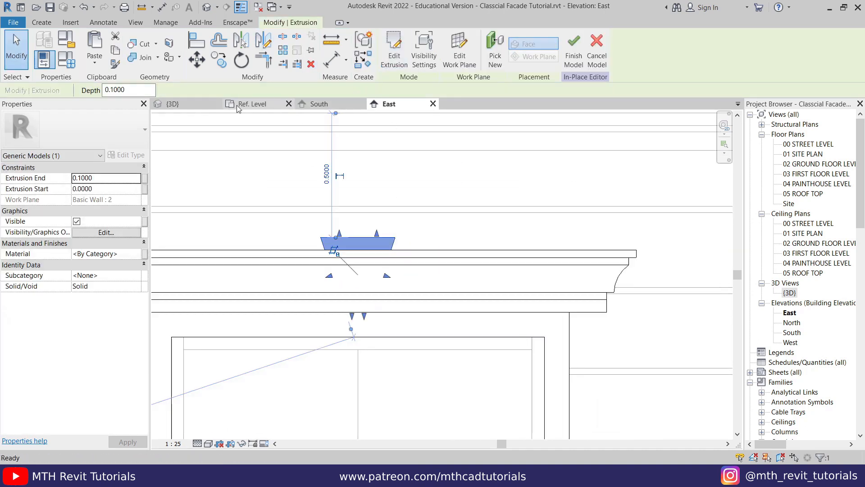
- Stretch the keystone extrusion outward in the 3D view to a depth of about 0.39, past the front of the cornice
left_click(191, 108)
scroll(378, 181, "up", 2)
middle_click_drag(390, 210, 431, 265, "shift")
scroll(401, 173, "up", 2)
key("Escape")
left_click(356, 168)
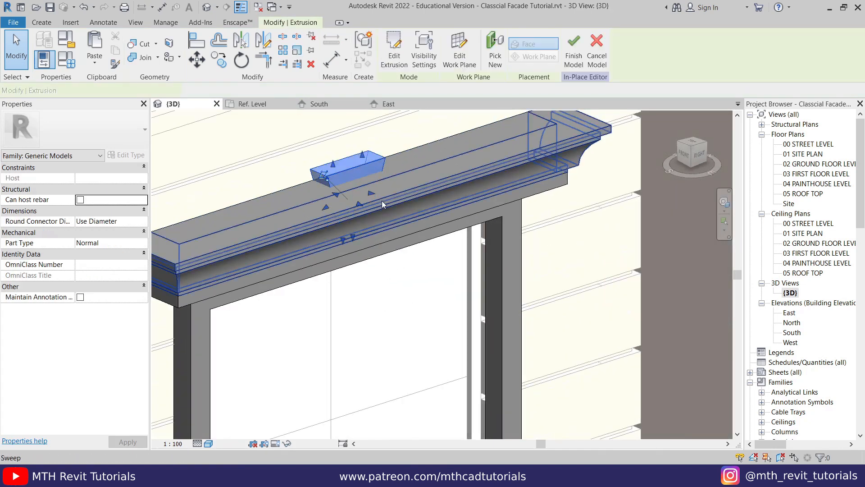
left_click_drag(361, 203, 403, 234)
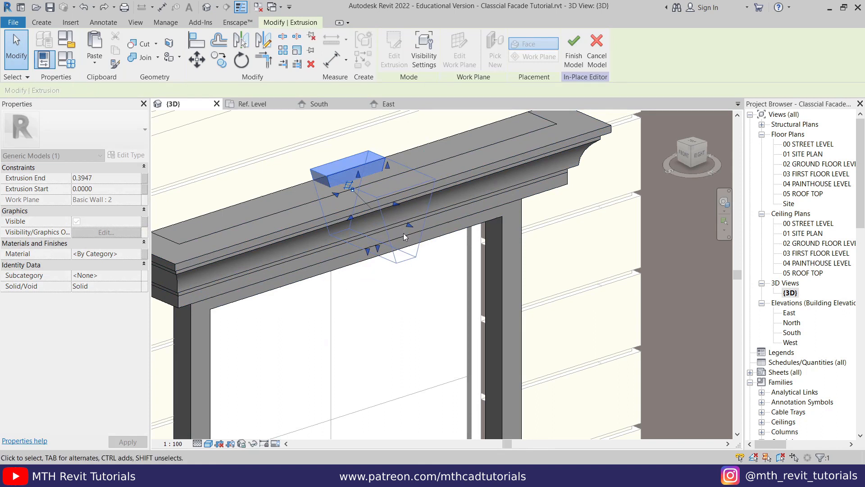
left_click(434, 247)
- Pull the keystone's front face back in the 3D view so its extrusion depth is about 0.35
scroll(434, 247, "down", 2)
scroll(434, 247, "down", 1)
middle_click_drag(434, 247, 339, 229, "shift")
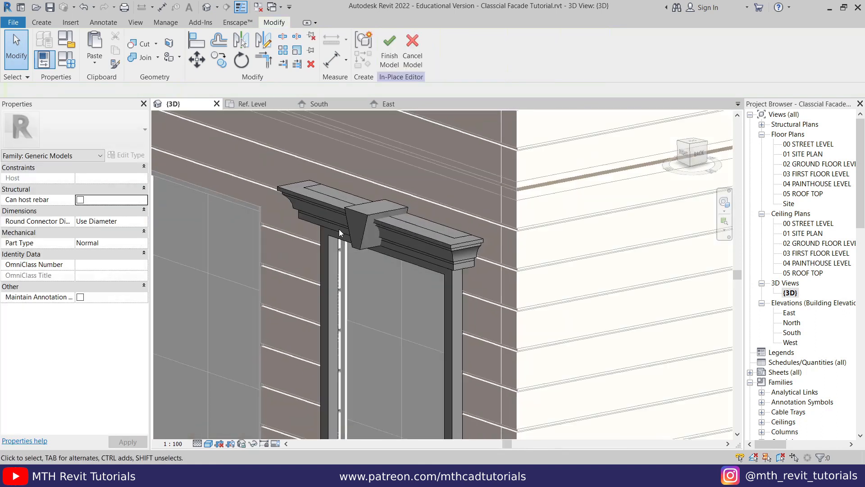
left_click(353, 223)
scroll(369, 236, "up", 3)
left_click_drag(333, 225, 348, 221)
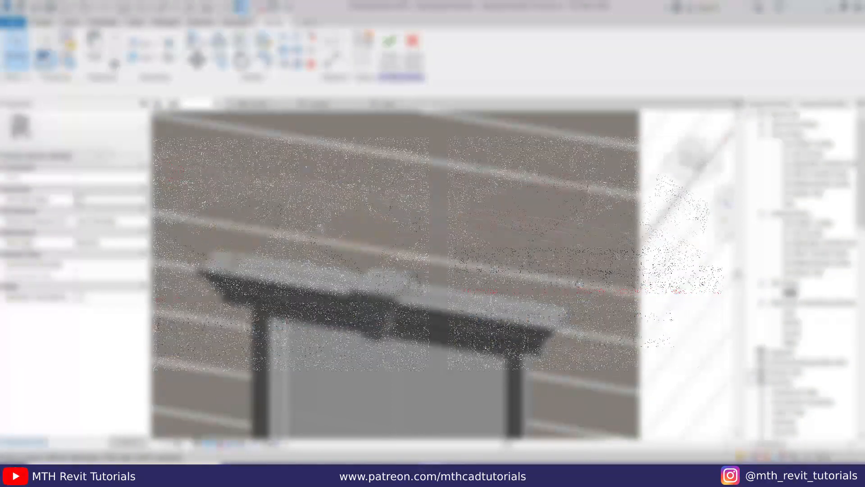
- Link the keystone extrusion's material to the W Classcial E family parameter and finish the in-place model
middle_click_drag(294, 227, 282, 175)
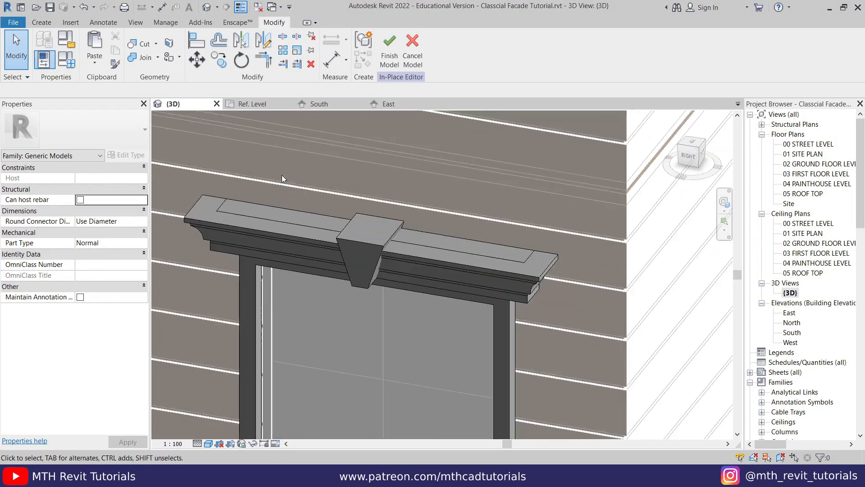
scroll(372, 188, "down", 6)
middle_click_drag(402, 280, 367, 272)
scroll(406, 226, "up", 5)
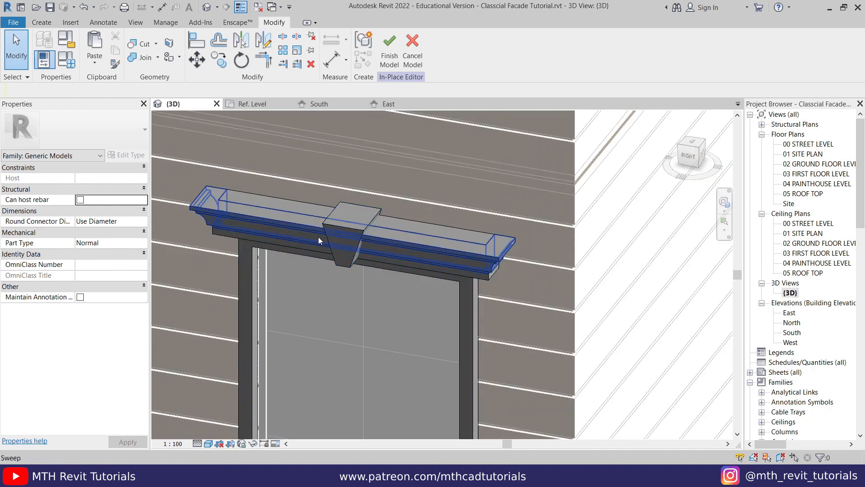
left_click(350, 230)
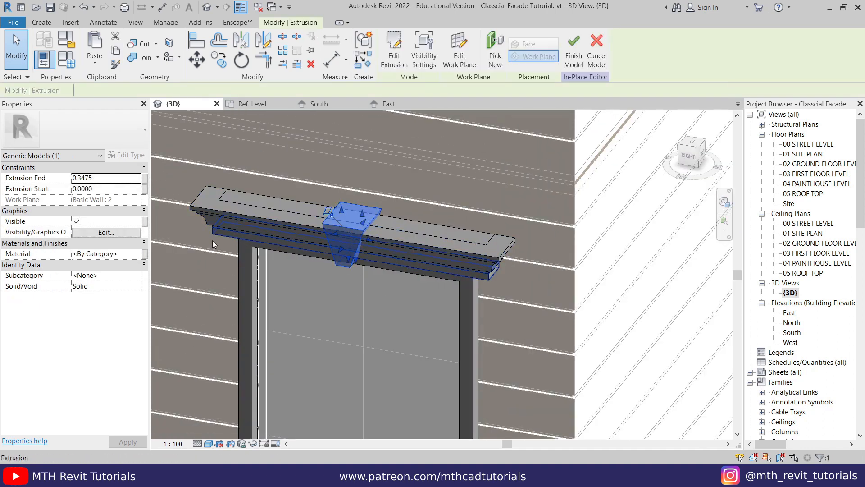
left_click(145, 253)
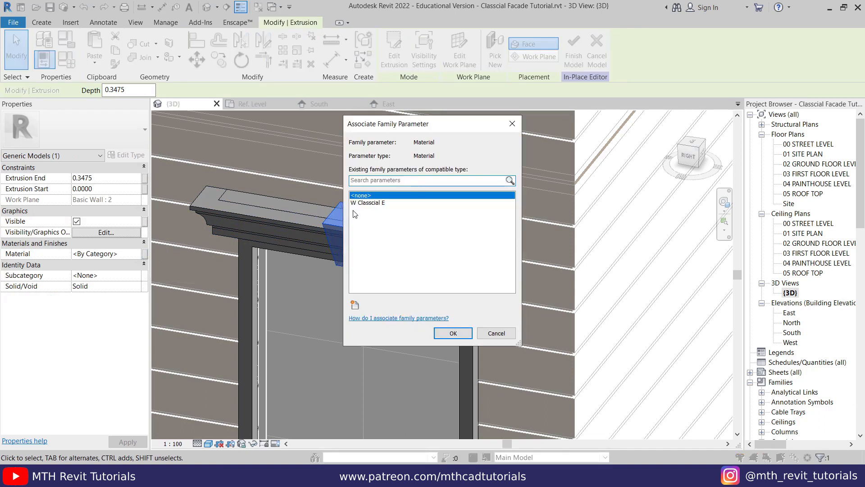
left_click(362, 203)
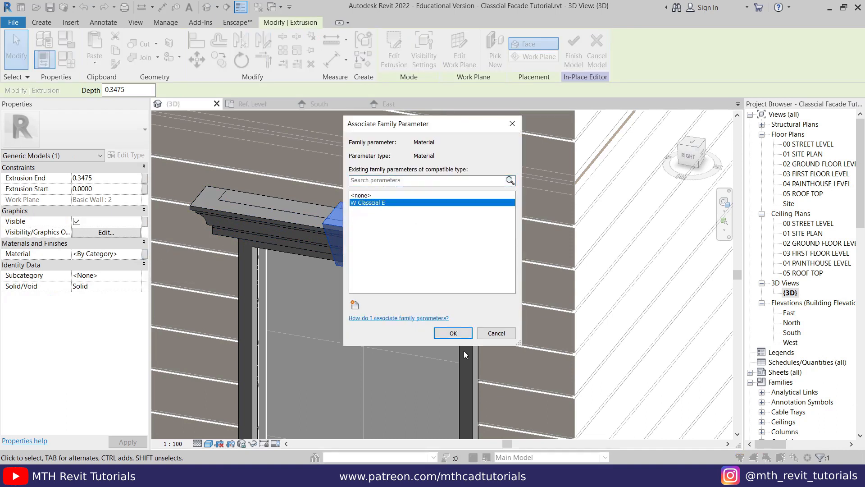
left_click(459, 334)
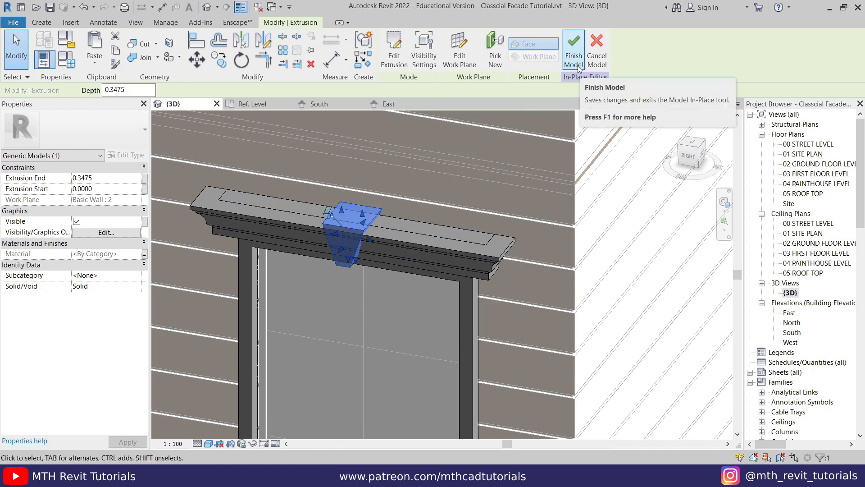
left_click(578, 69)
- Inspect the completed window trim on the East facade from several angles, including its cornice and keystone
scroll(450, 232, "down", 5)
middle_click_drag(406, 234, 398, 284, "shift")
middle_click_drag(394, 207, 401, 286)
scroll(436, 197, "down", 3)
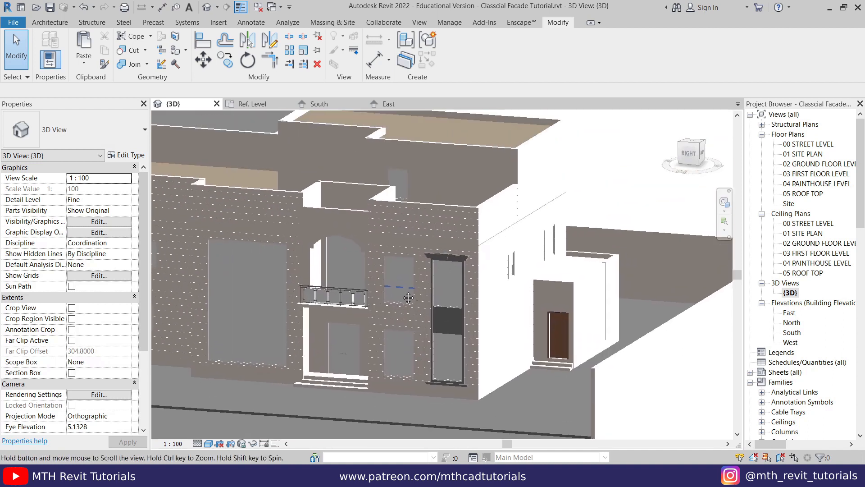
scroll(441, 249, "up", 5)
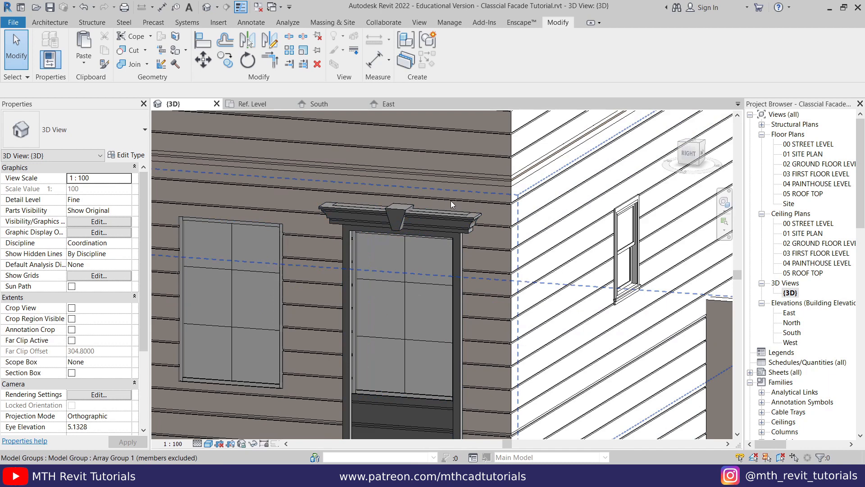
scroll(454, 207, "down", 4)
middle_click_drag(457, 216, 433, 239, "shift")
middle_click_drag(433, 239, 247, 327)
scroll(399, 276, "down", 3)
scroll(431, 293, "up", 3)
middle_click_drag(469, 284, 358, 301, "shift")
scroll(529, 234, "up", 5)
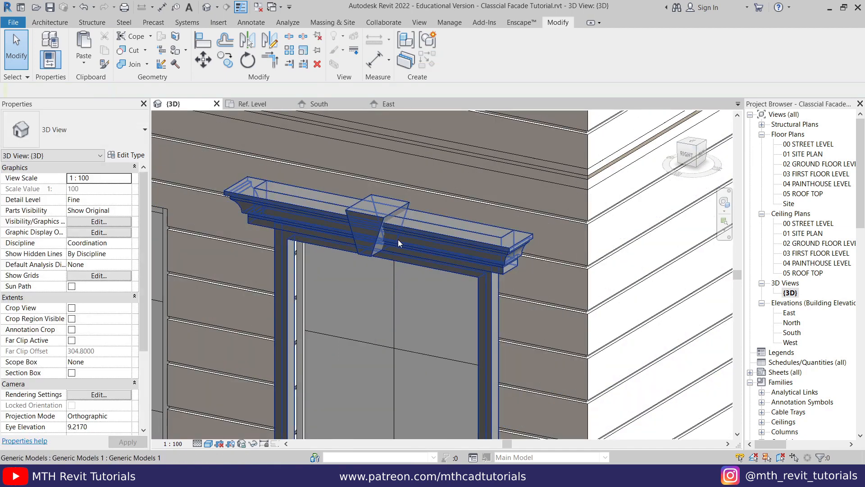
- Reopen the window trim for in-place editing and dissociate the cornice's top infill extrusion from its Sweep work plane
left_click(381, 233)
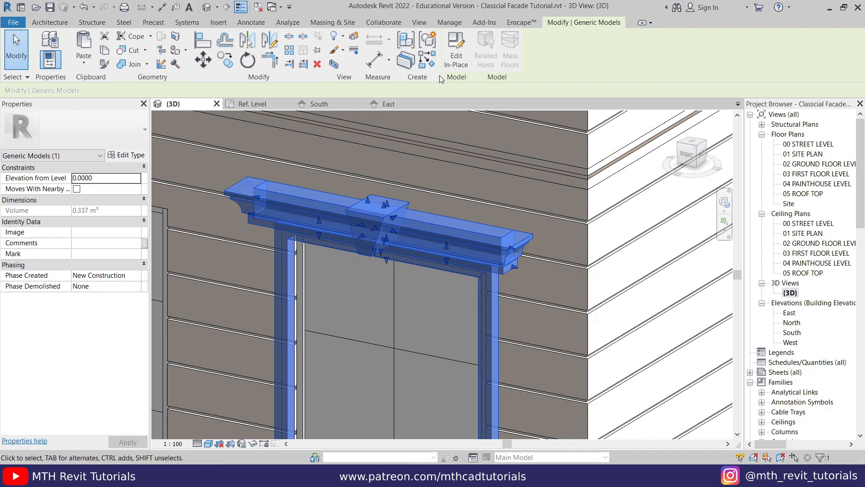
left_click(452, 65)
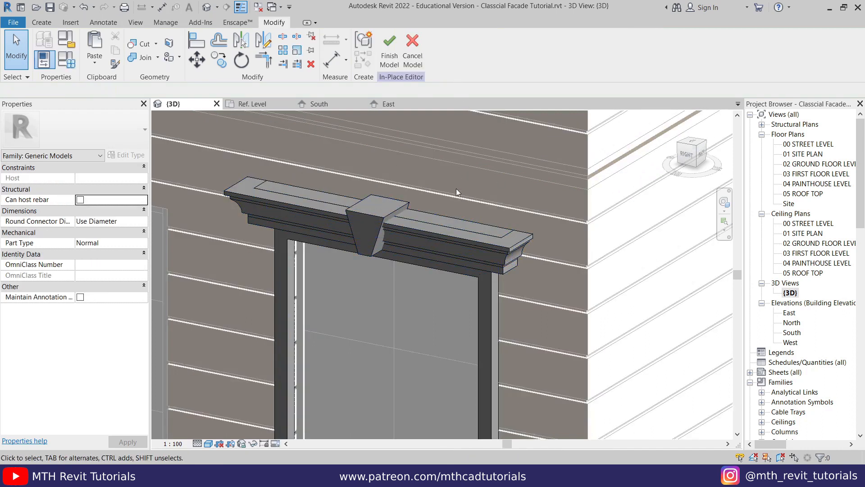
left_click(453, 217)
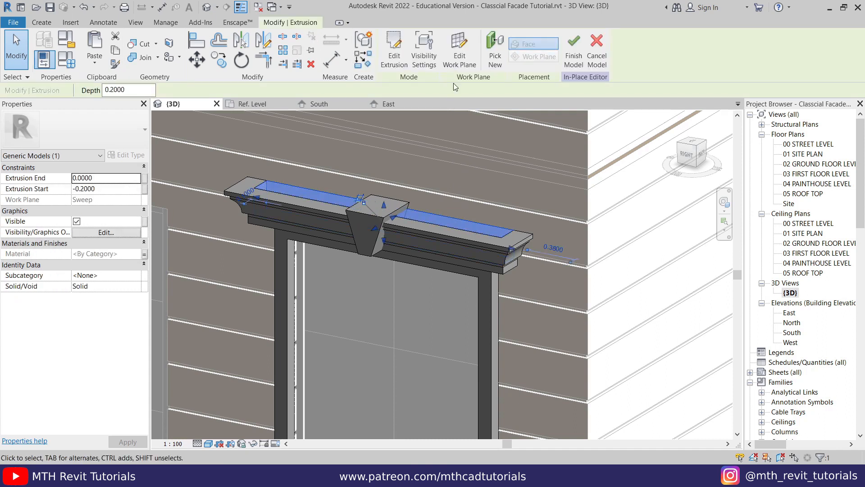
left_click(459, 54)
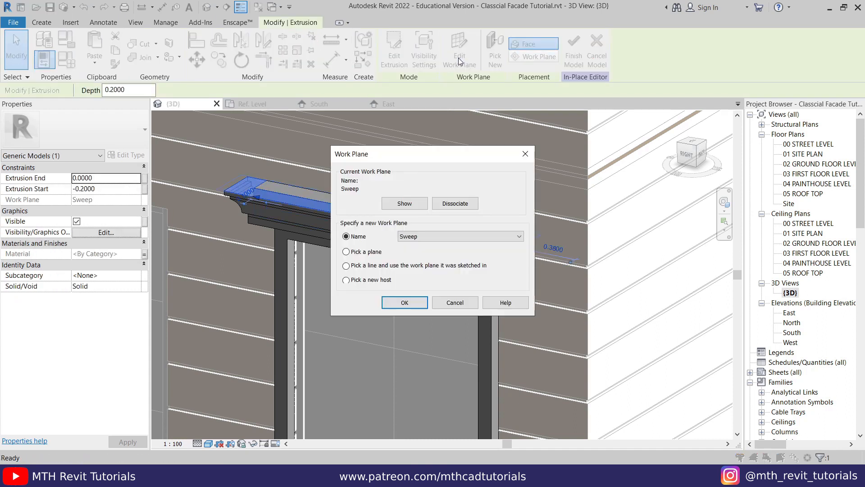
left_click(455, 203)
left_click(387, 290)
- Dissociate the keystone, cornice band, frame and sill extrusions together from their wall work plane
middle_click_drag(387, 290, 389, 202)
scroll(342, 287, "down", 3)
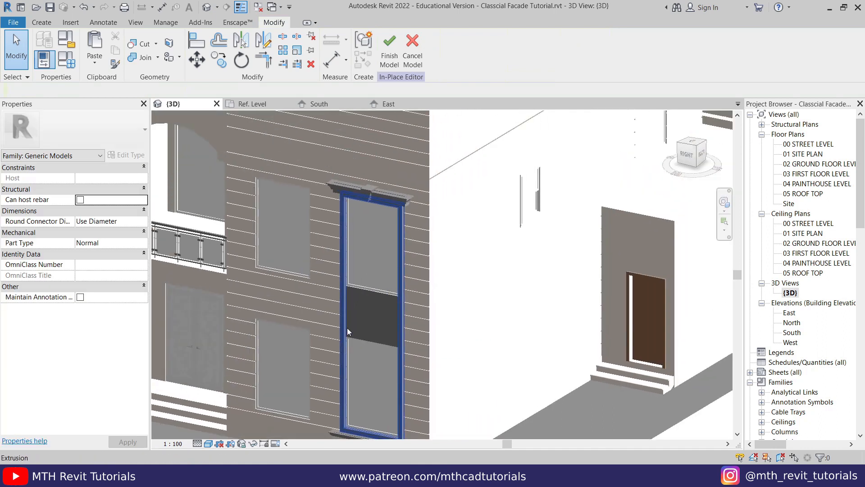
scroll(329, 221, "down", 2)
scroll(351, 207, "up", 5)
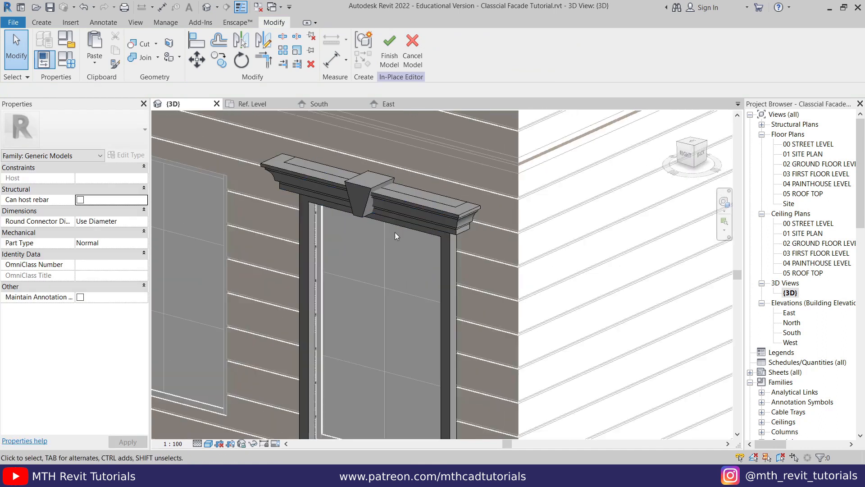
left_click(374, 203)
left_click(451, 255, "ctrl")
scroll(451, 255, "down", 3)
middle_click_drag(426, 346, 348, 159)
left_click(347, 161, "ctrl")
scroll(296, 343, "up", 5)
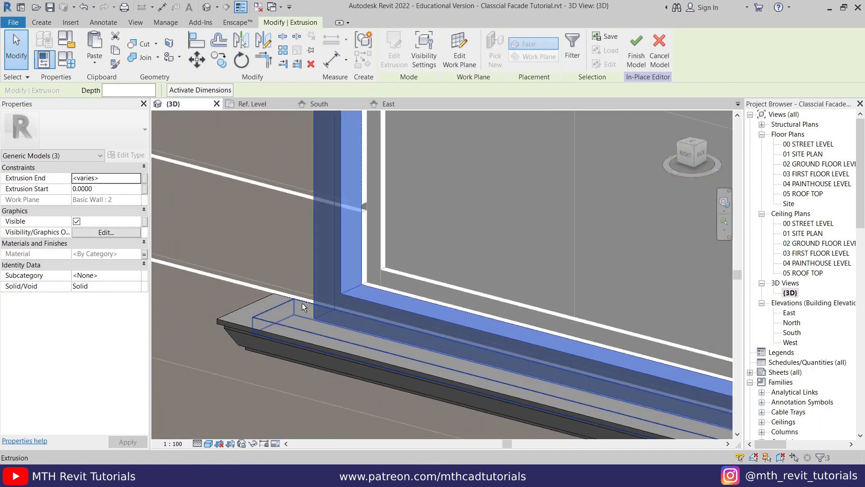
left_click(302, 304, "ctrl")
scroll(303, 306, "down", 5)
middle_click_drag(338, 230, 352, 383)
scroll(313, 167, "up", 3)
middle_click_drag(313, 167, 301, 236)
scroll(345, 217, "up", 3)
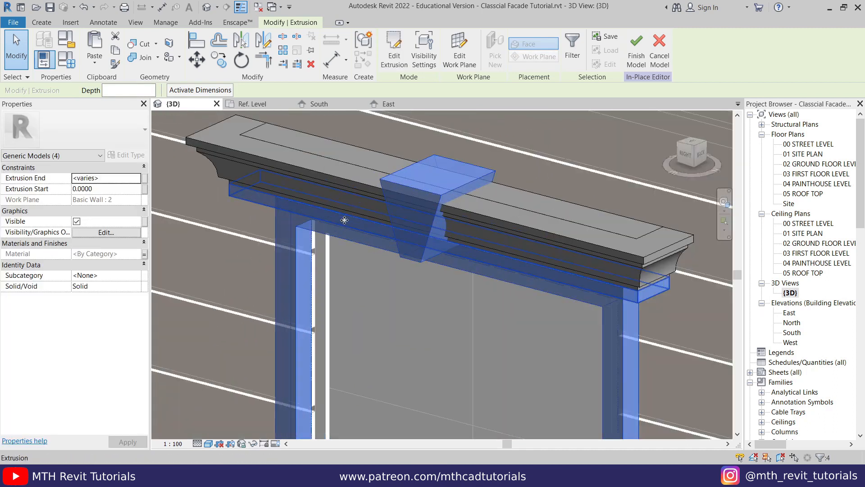
left_click(456, 66)
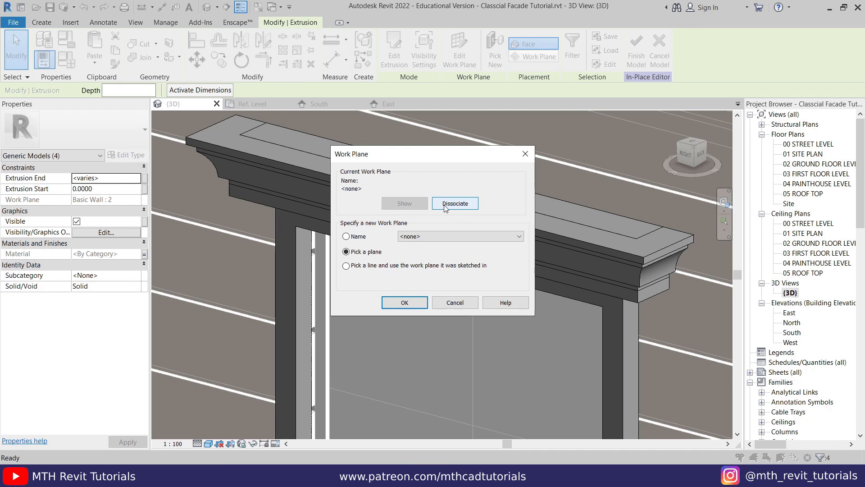
left_click(455, 203)
- Finish the in-place window trim model
scroll(358, 184, "down", 5)
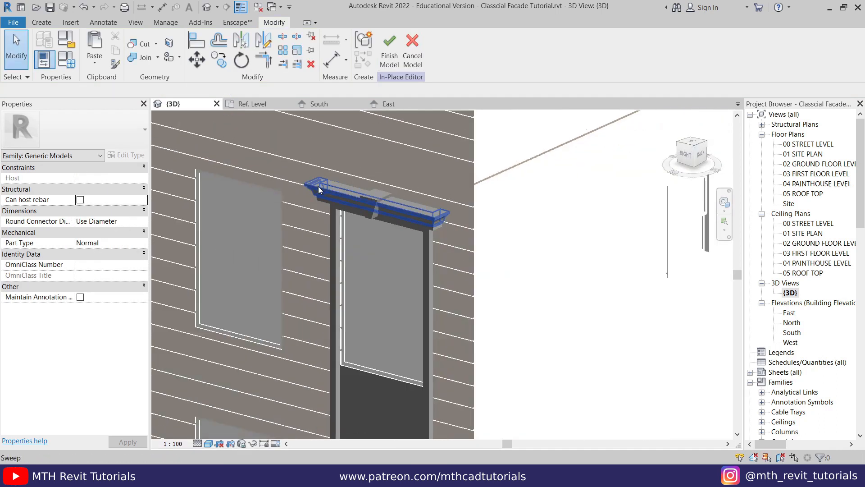
middle_click_drag(335, 246, 359, 221)
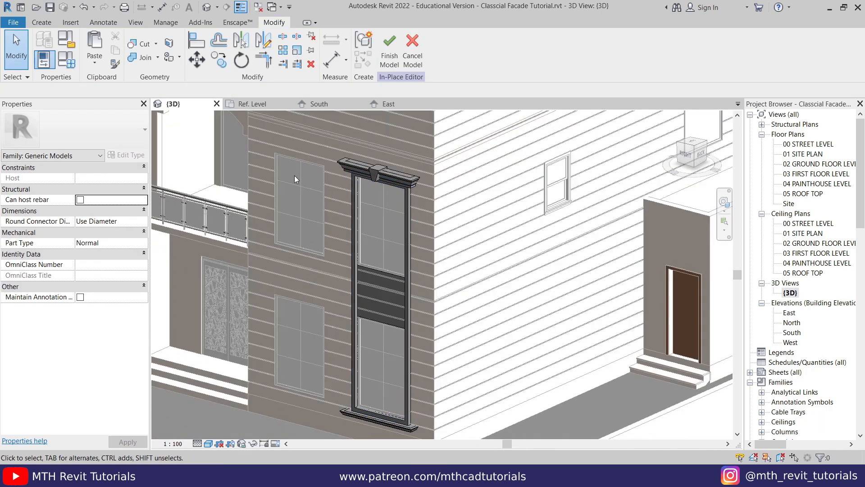
middle_click_drag(295, 179, 292, 221)
left_click(390, 56)
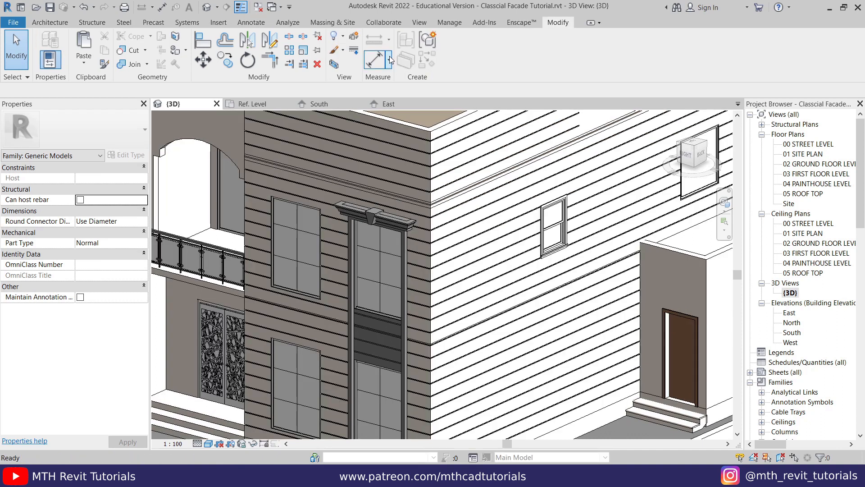
- In the East elevation, start a multiple copy of the trim from its inner frame corner and place one on the adjacent tall window
left_click(387, 105)
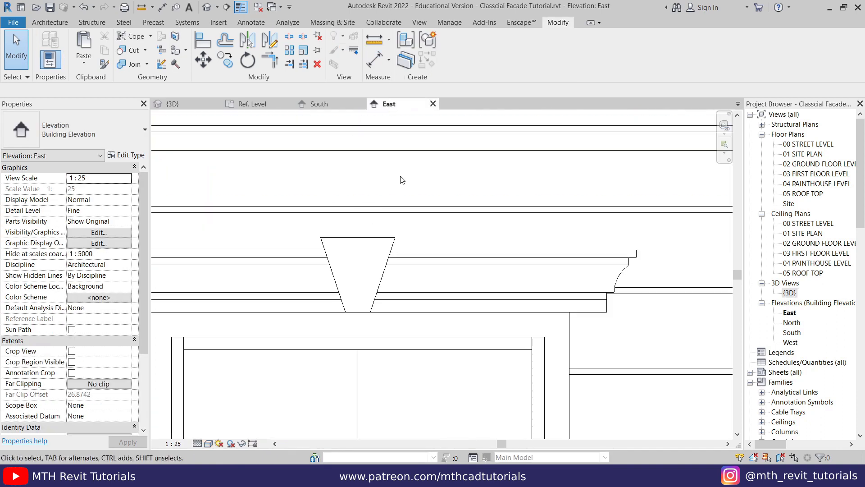
scroll(402, 179, "down", 3)
left_click(378, 202)
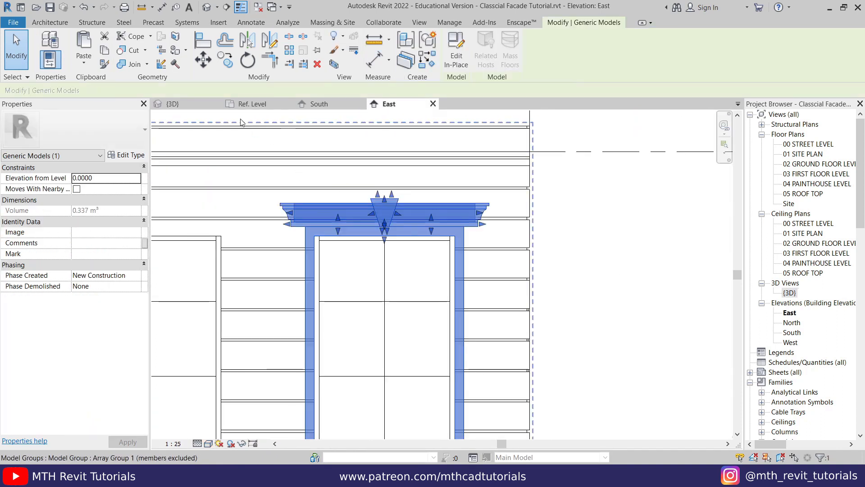
left_click(226, 60)
scroll(314, 223, "up", 2)
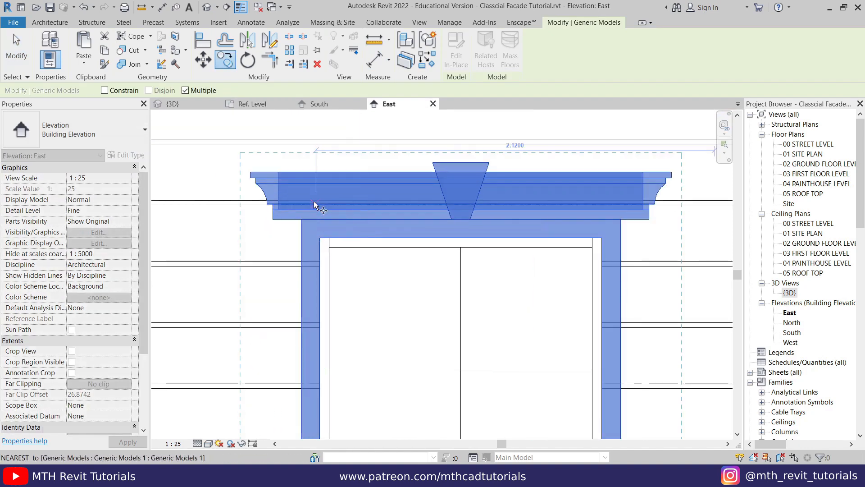
left_click(320, 241)
scroll(376, 243, "down", 4)
middle_click_drag(326, 240, 428, 219)
scroll(279, 227, "up", 4)
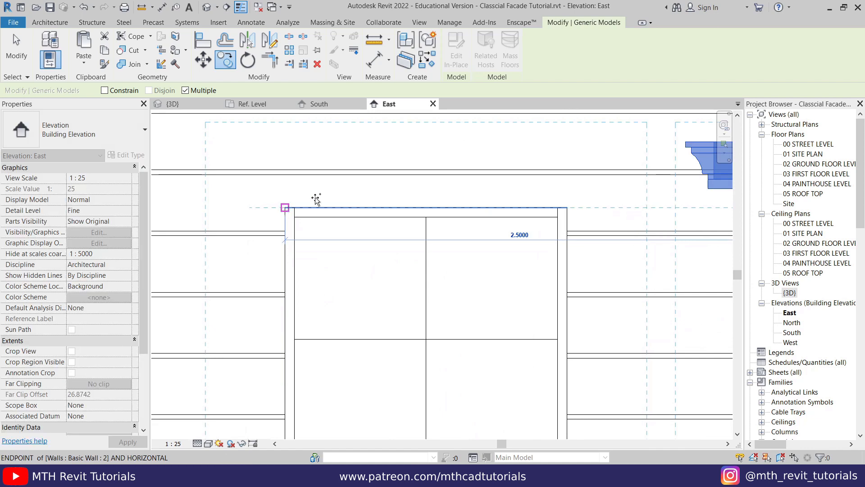
- Place another trim copy at the upper-left trim corner of the small first-floor window beyond the large glazed opening
scroll(317, 199, "down", 6)
scroll(420, 211, "up", 2)
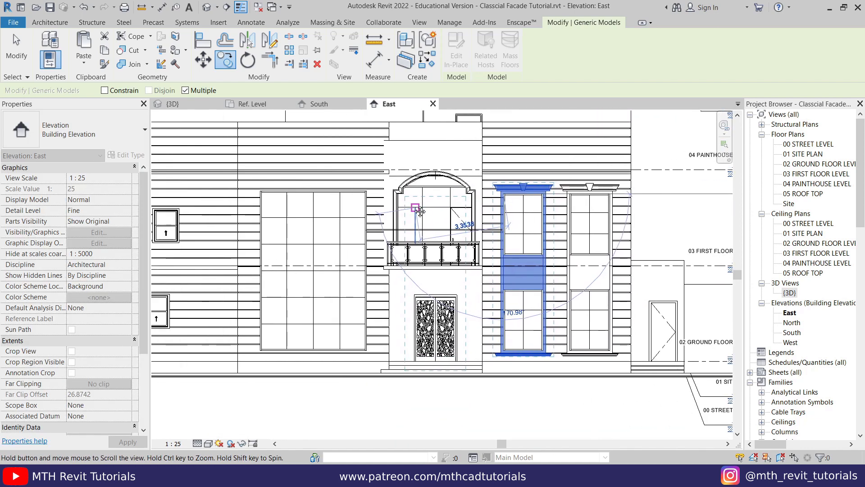
scroll(268, 195, "up", 2)
middle_click_drag(262, 194, 428, 195)
middle_click_drag(247, 224, 321, 211)
scroll(361, 203, "up", 6)
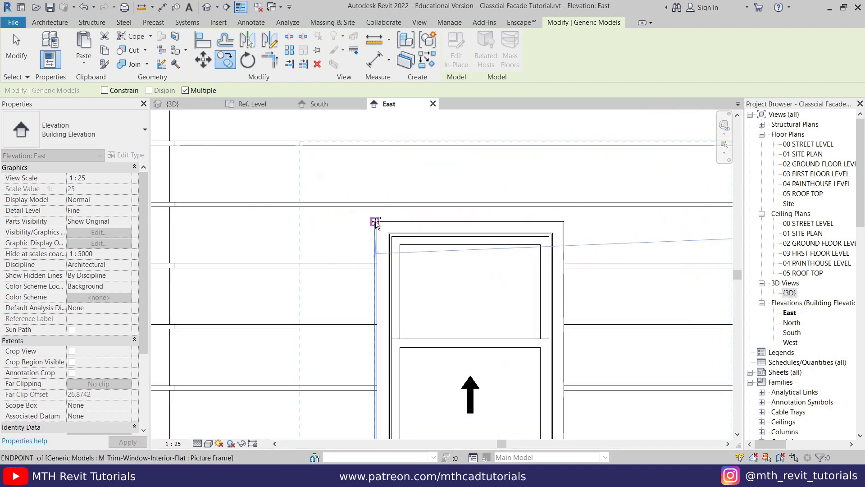
scroll(377, 222, "down", 5)
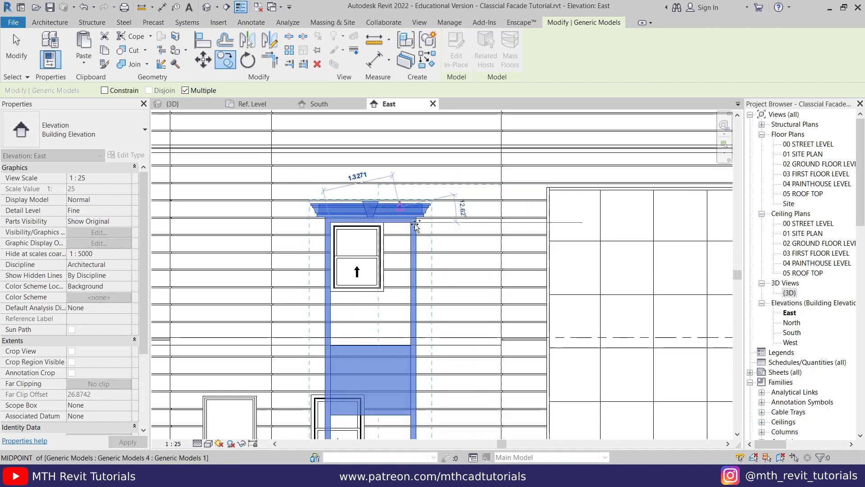
- Place a further trim copy at the upper-left opening corner of the narrow fixed window on the ground floor
middle_click_drag(314, 279, 530, 154)
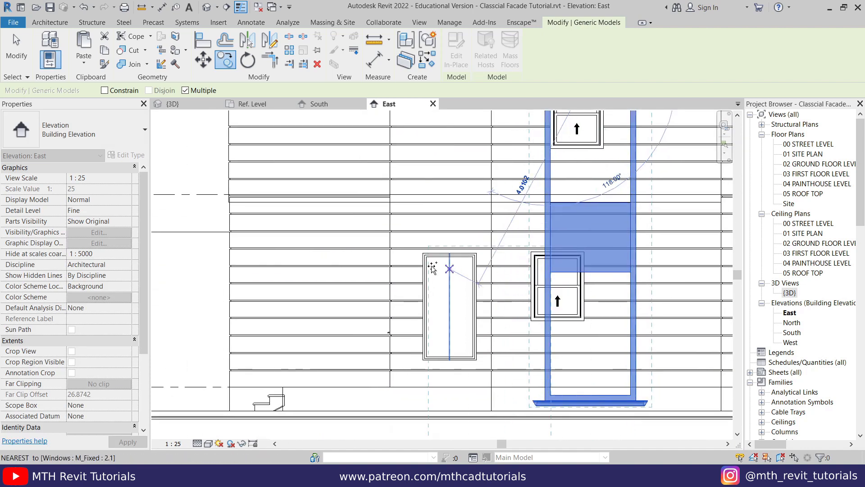
scroll(433, 268, "up", 3)
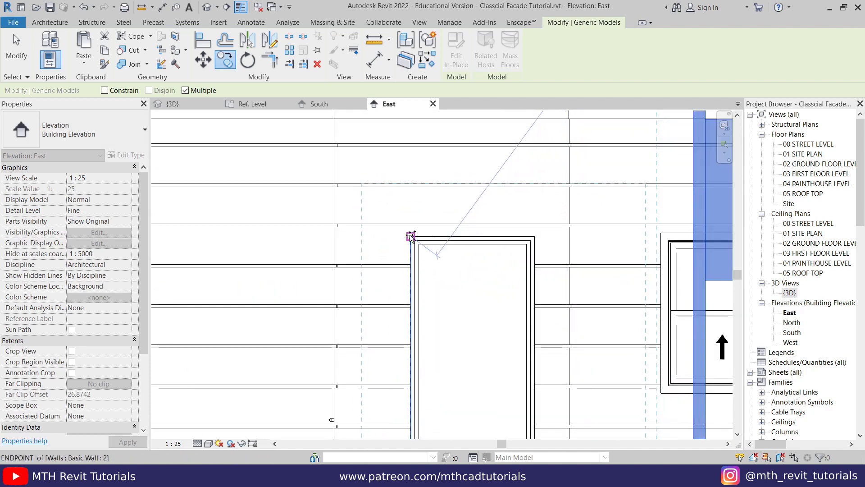
left_click(411, 236)
- Place one more trim copy in the empty area beside the building's far end and end the copying
scroll(391, 258, "down", 8)
middle_click_drag(317, 250, 333, 280)
scroll(270, 198, "up", 3)
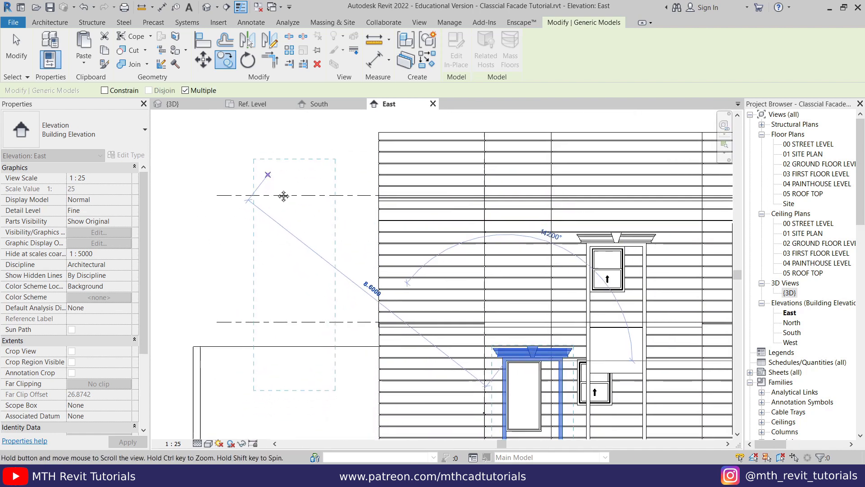
middle_click_drag(283, 196, 295, 214)
left_click(315, 185)
key("Escape")
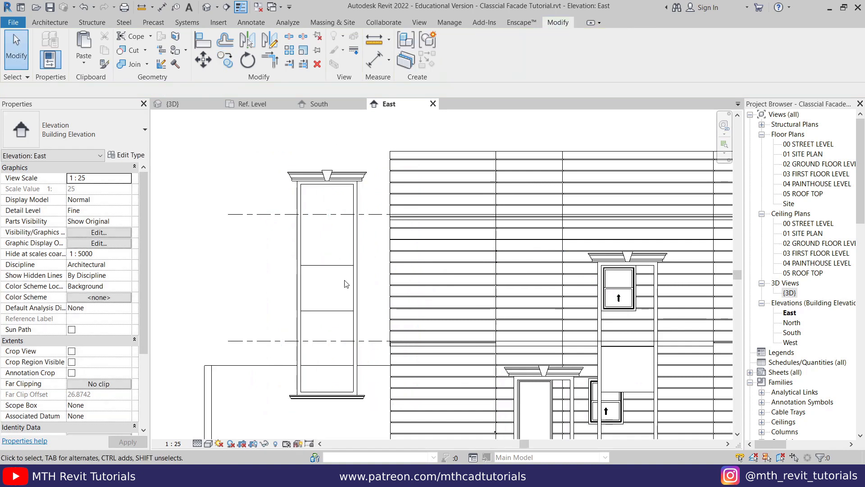
- Show the 3D model from directly above to check where the trim copies sit relative to the walls
left_click(173, 103)
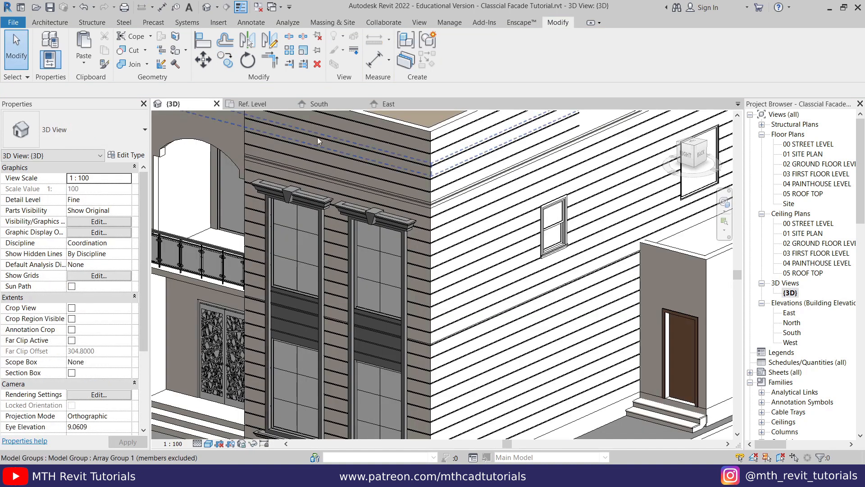
left_click(693, 143)
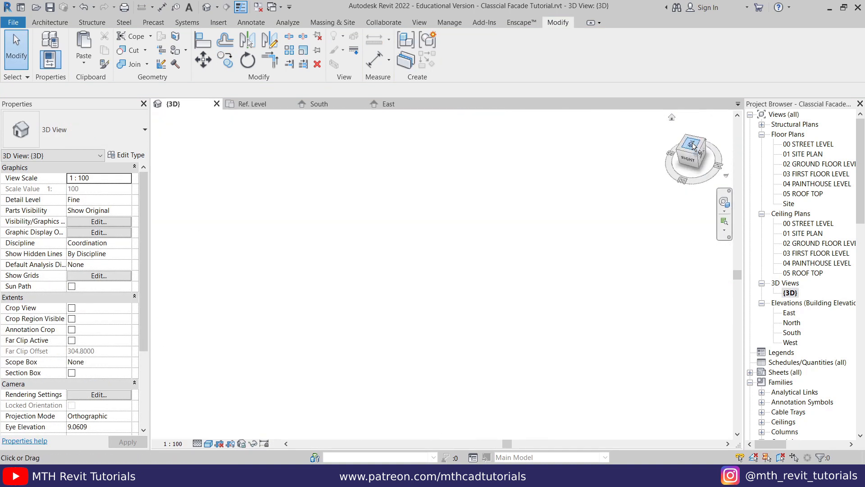
scroll(474, 282, "up", 8)
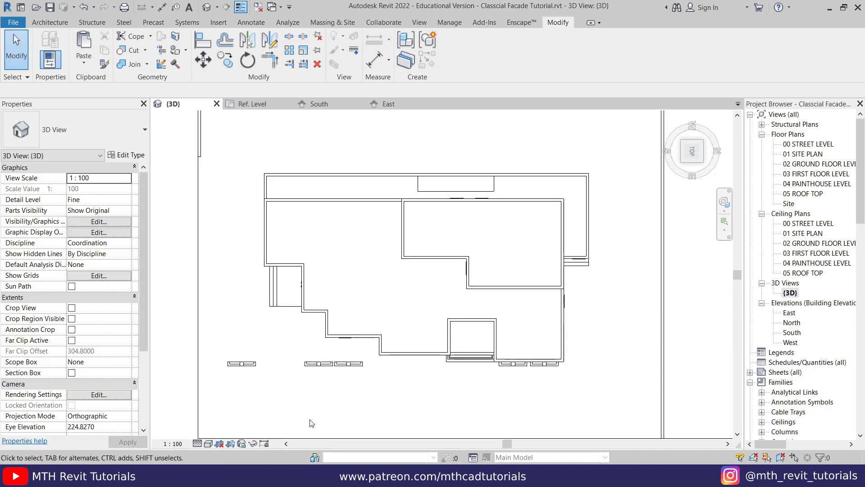
- Move the three trim copies standing in front of the stepped walls back onto the outer face of the nearest wall
scroll(325, 379, "up", 3)
left_click_drag(497, 332, 252, 372)
left_click(203, 60)
scroll(435, 327, "up", 5)
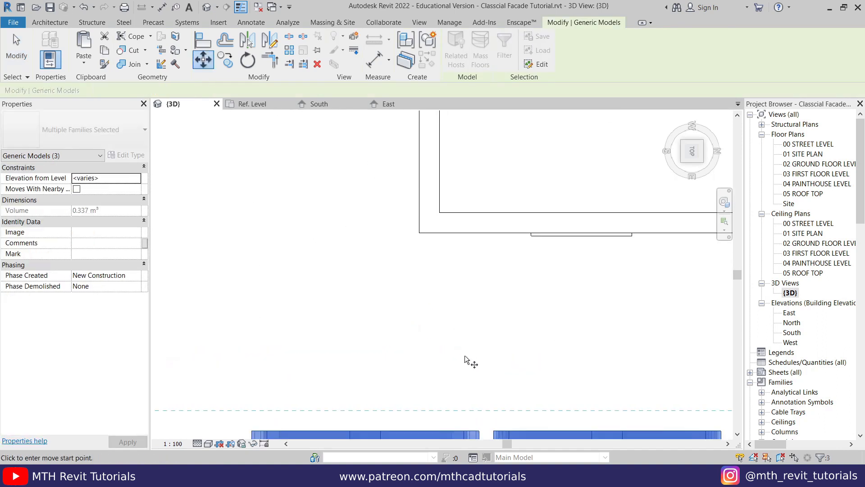
left_click(509, 431)
left_click(509, 234)
- Move the trim copy beside the wall corner further back onto the outer face of the next wall step
scroll(500, 296, "down", 3)
left_click(324, 296)
middle_click_drag(326, 291, 346, 429)
left_click(397, 414)
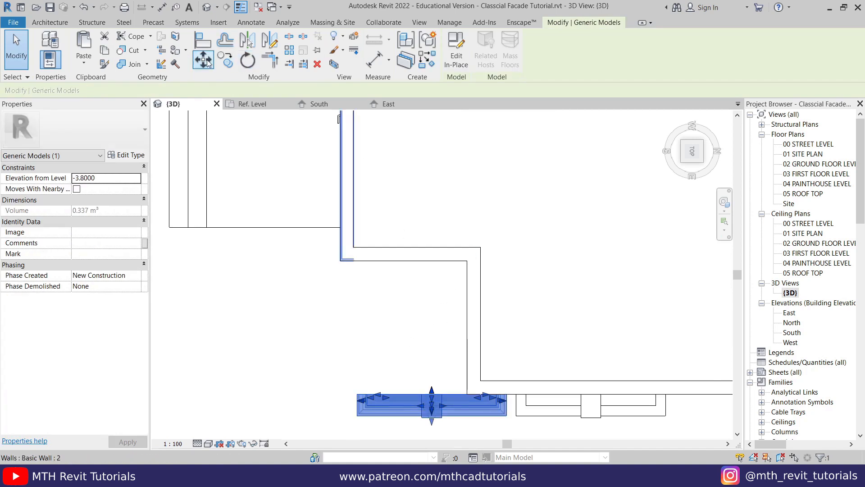
left_click(368, 394)
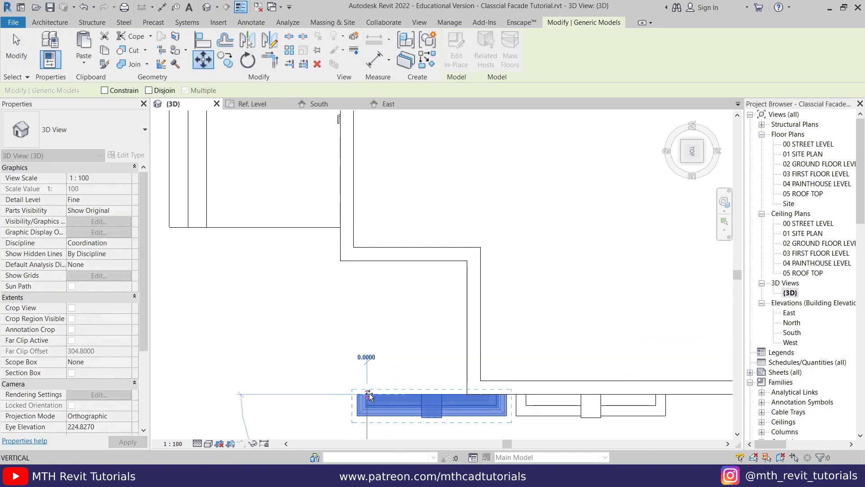
left_click(367, 261)
scroll(452, 295, "down", 3)
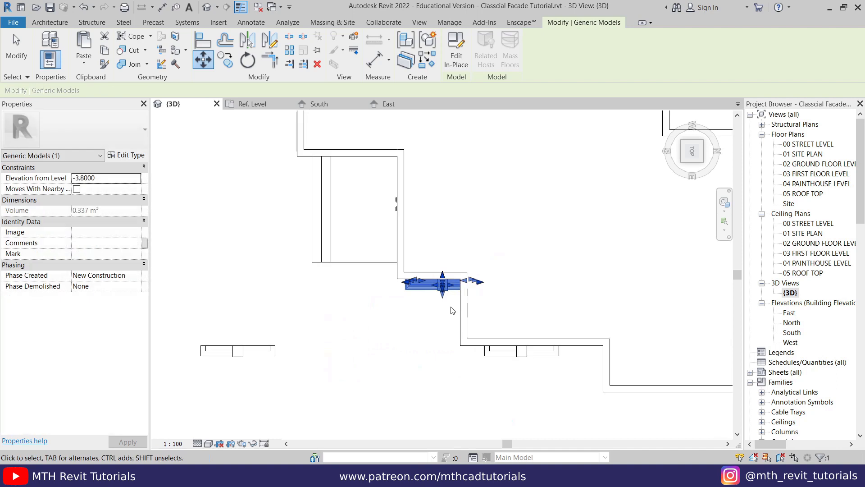
- Rotate the isolated trim copy beyond the building's end by 90 degrees
left_click(289, 308)
middle_click_drag(280, 307, 376, 353)
left_click(334, 399)
left_click(335, 399)
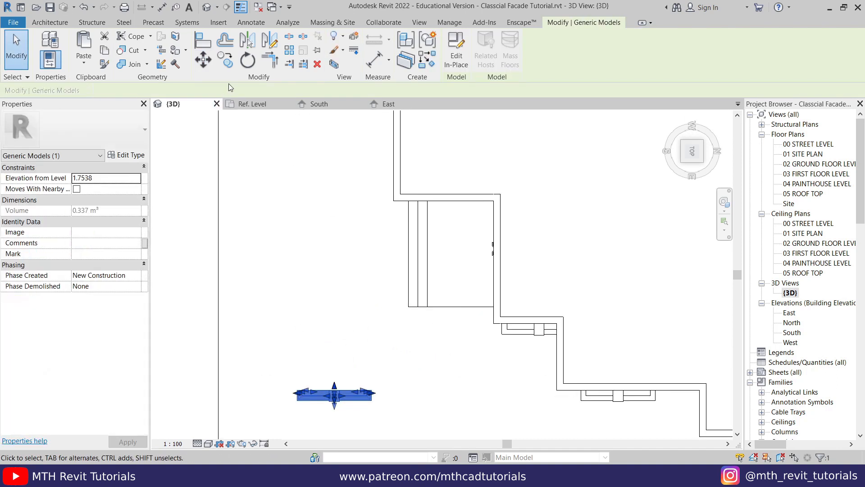
left_click(247, 60)
left_click(338, 204)
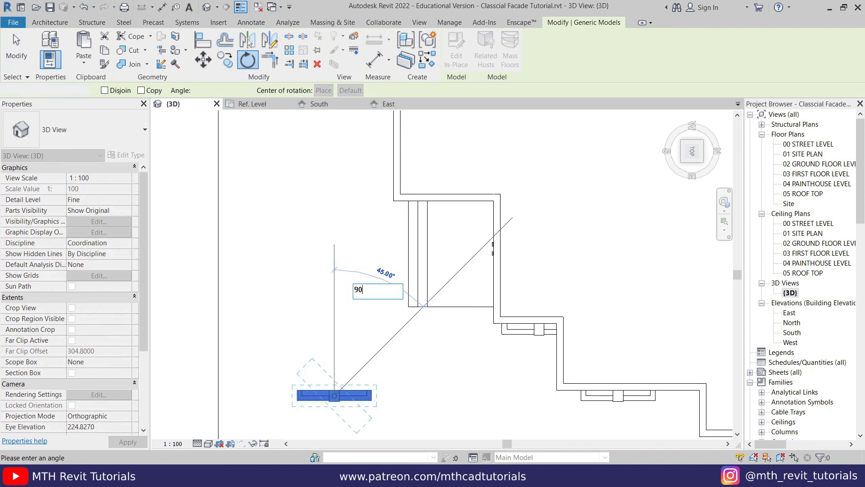
key("Return")
- Move the rotated trim copy against the outer face of the building's end wall
left_click(203, 58)
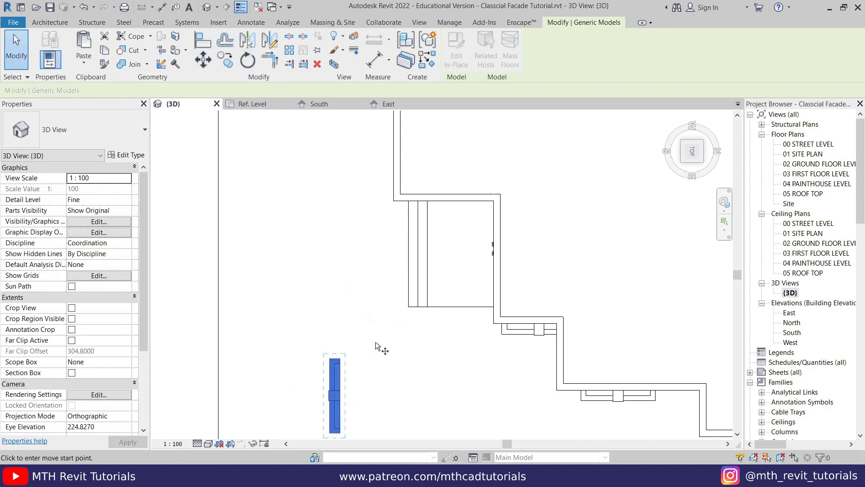
left_click(341, 359)
middle_click_drag(394, 164, 390, 239)
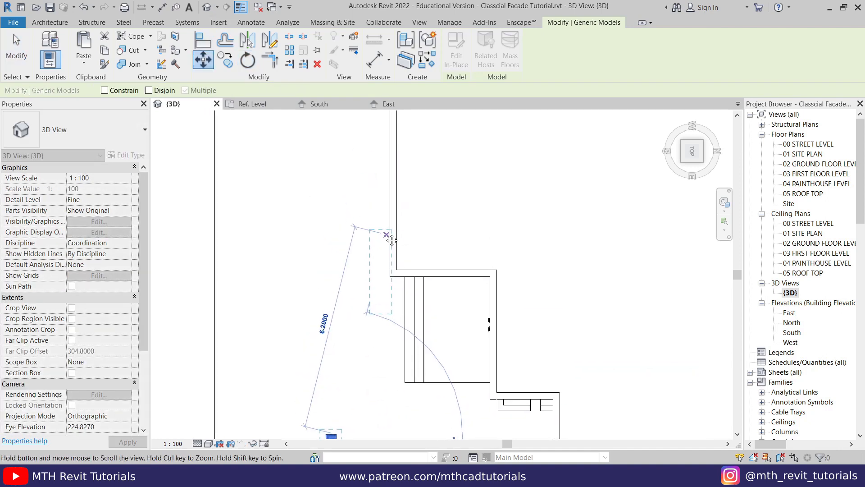
scroll(389, 202, "up", 3)
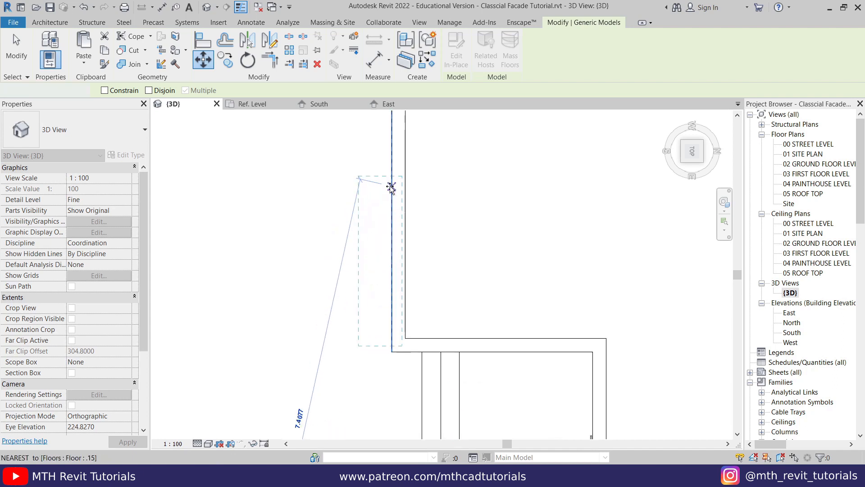
left_click(391, 187)
key("Escape")
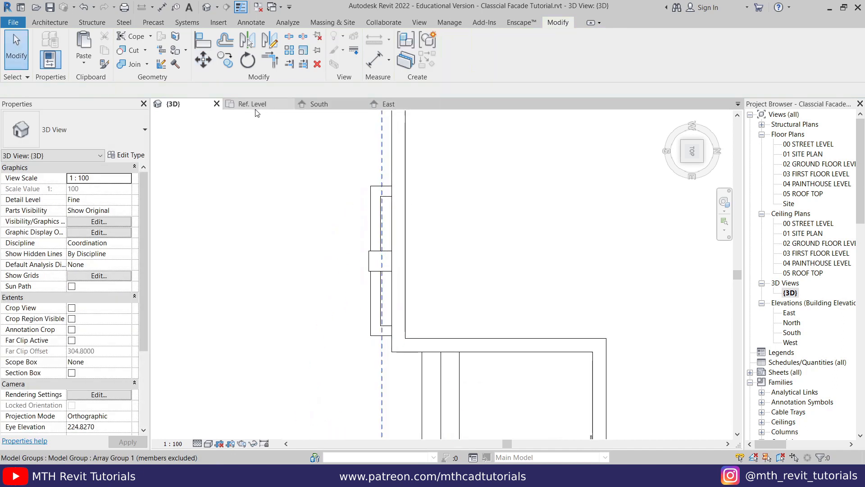
- In the front view, align the end-wall trim's inner upper-left corner with the upper-left corner of the middle window opening
left_click(667, 152)
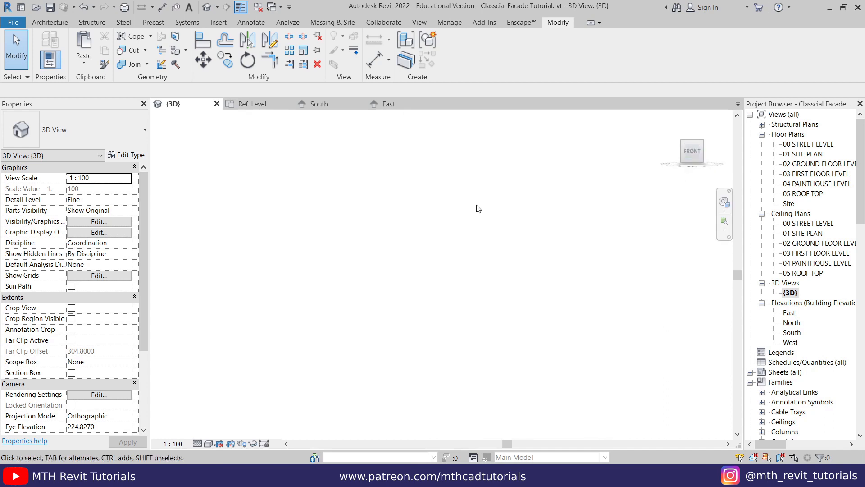
scroll(454, 269, "up", 10)
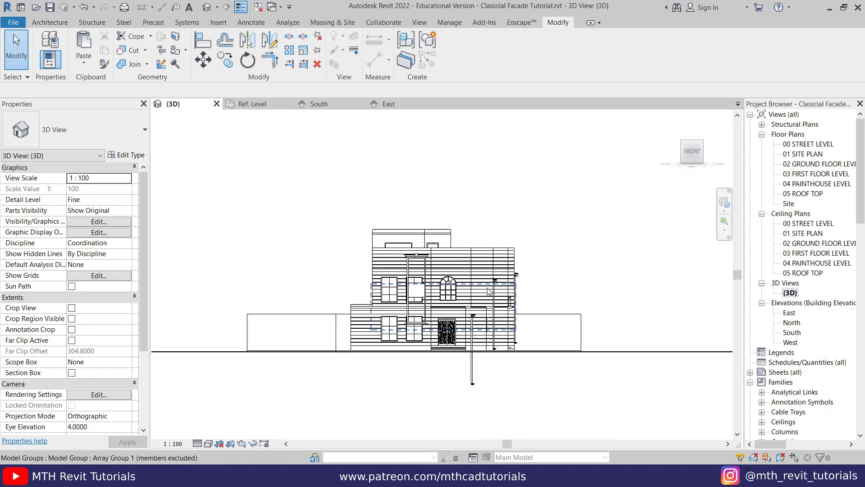
left_click(397, 192)
key("Escape")
left_click(393, 188)
left_click(203, 60)
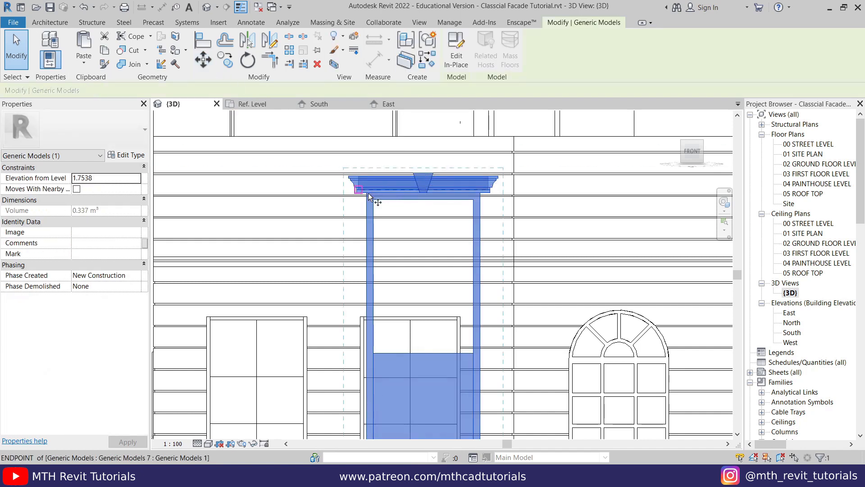
left_click(374, 202)
scroll(374, 203, "up", 5)
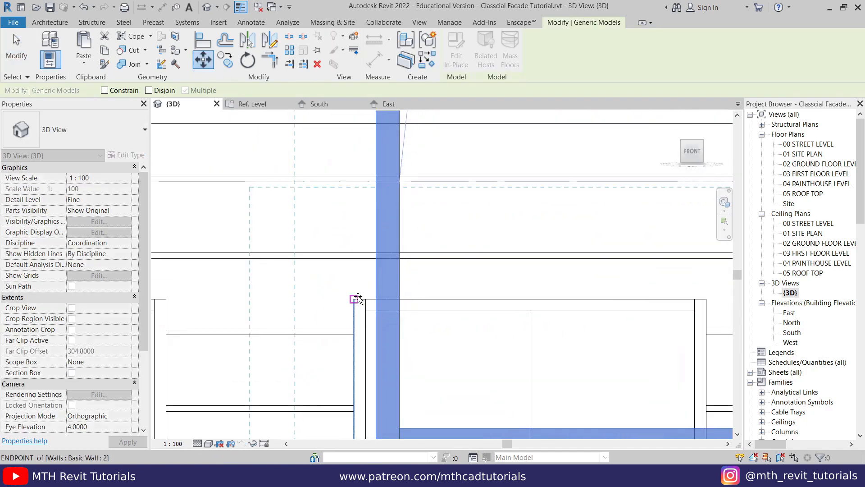
left_click(358, 296)
- Copy the end-wall trim to the upper-left opening corner of the neighbouring window and end the copying
left_click(228, 68)
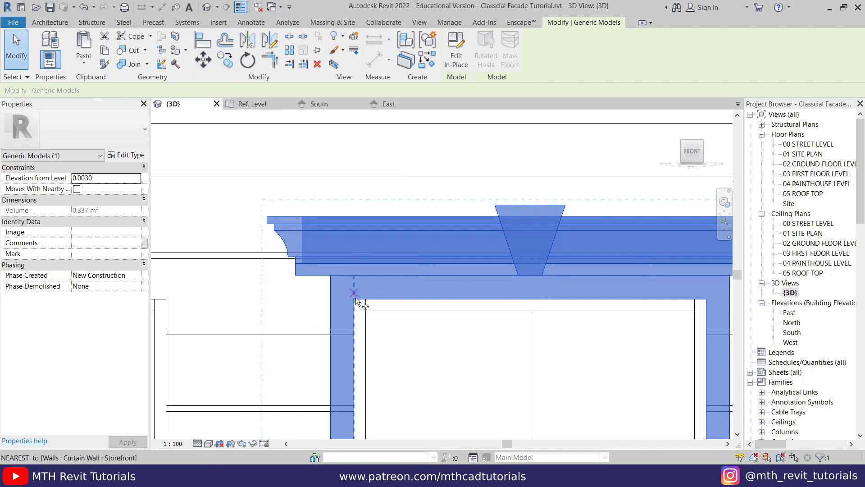
left_click(354, 299)
middle_click_drag(260, 299, 551, 262)
middle_click_drag(325, 262, 608, 246)
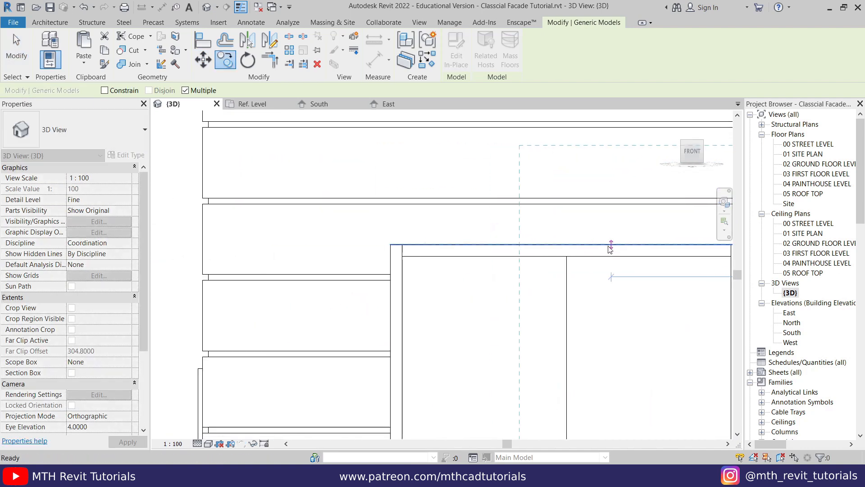
left_click(395, 239)
key("Escape")
key("Escape")
scroll(315, 195, "down", 7)
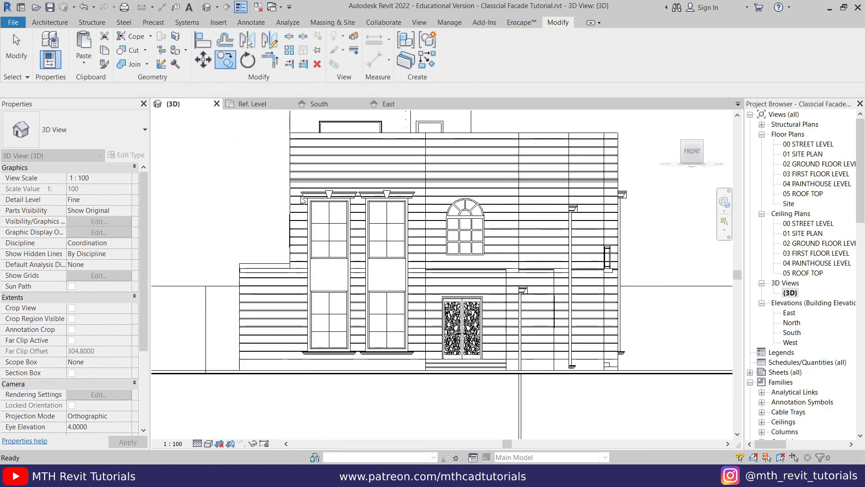
- Open the trim around the small single-hung window on the first floor for in-place editing
middle_click_drag(486, 388, 478, 383, "shift")
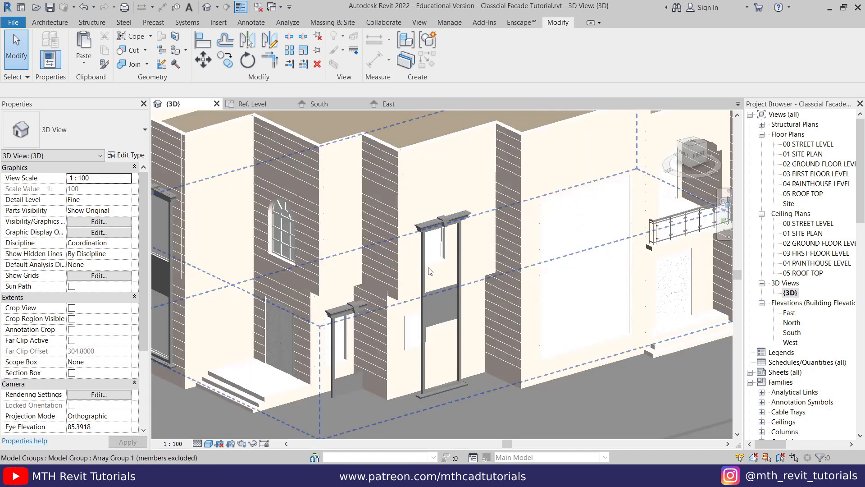
scroll(446, 198, "up", 5)
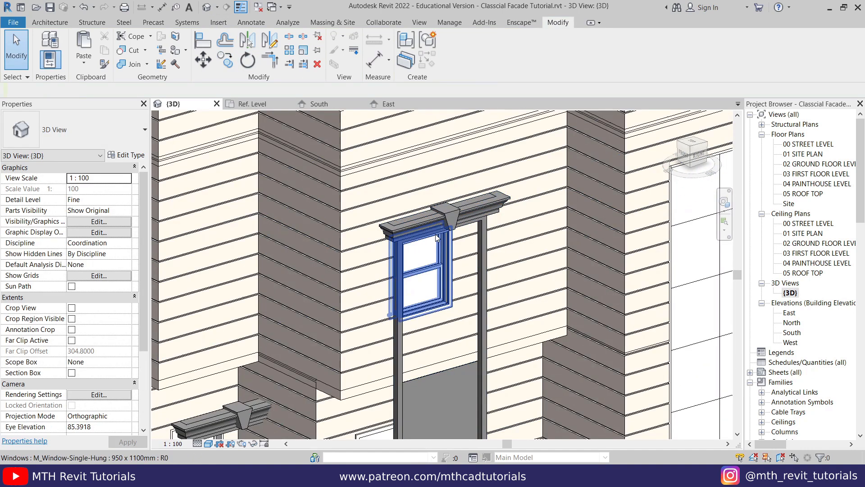
left_click(429, 228)
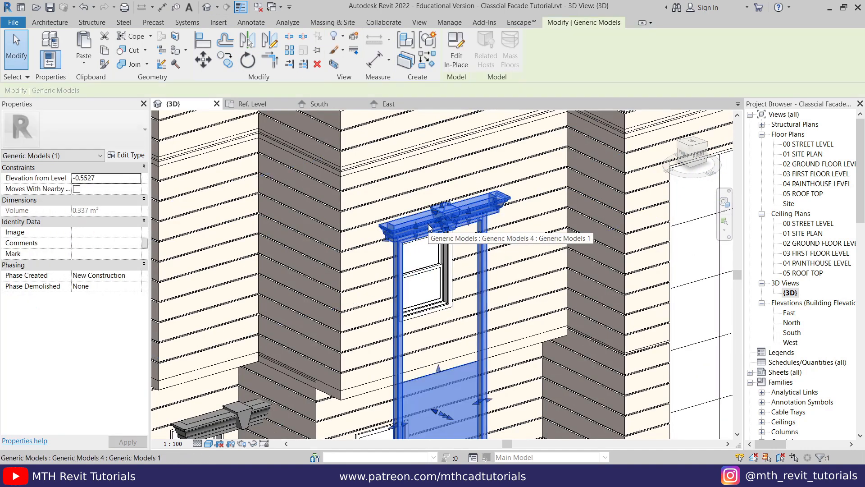
left_click(456, 59)
- Open the trim's frame extrusion sketch for editing in the East elevation
left_click(390, 104)
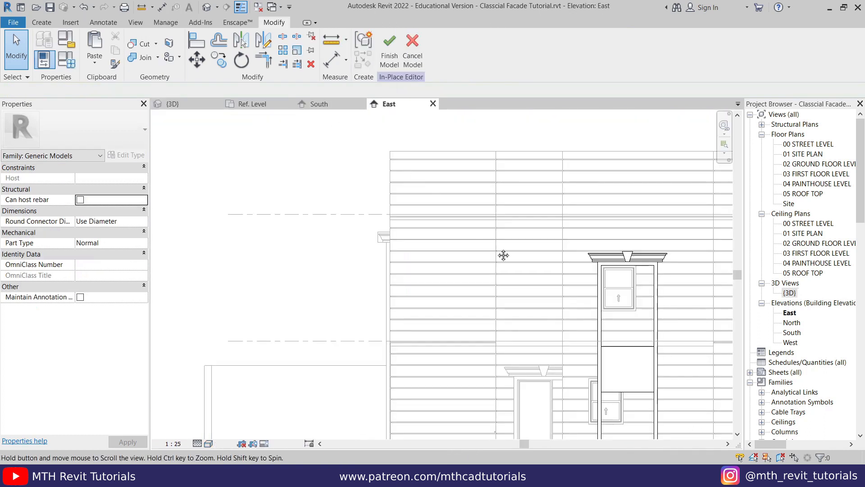
middle_click_drag(504, 255, 328, 162)
middle_click_drag(529, 212, 494, 249)
scroll(412, 198, "up", 4)
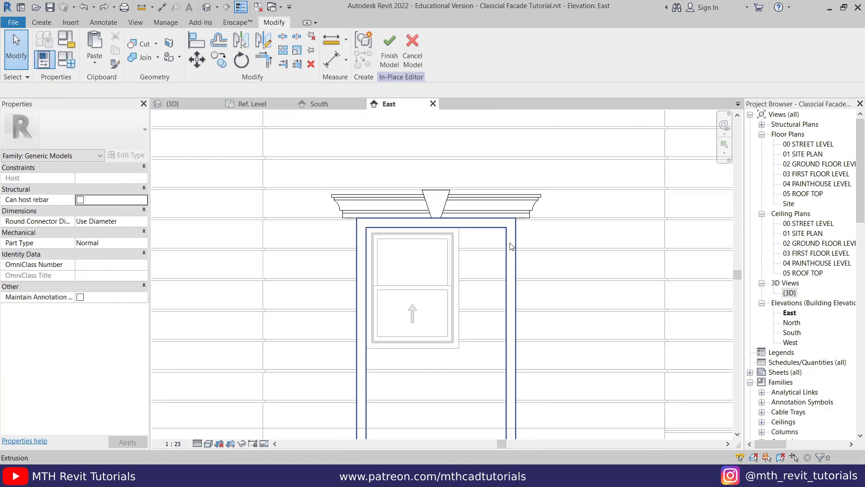
double_click(511, 247)
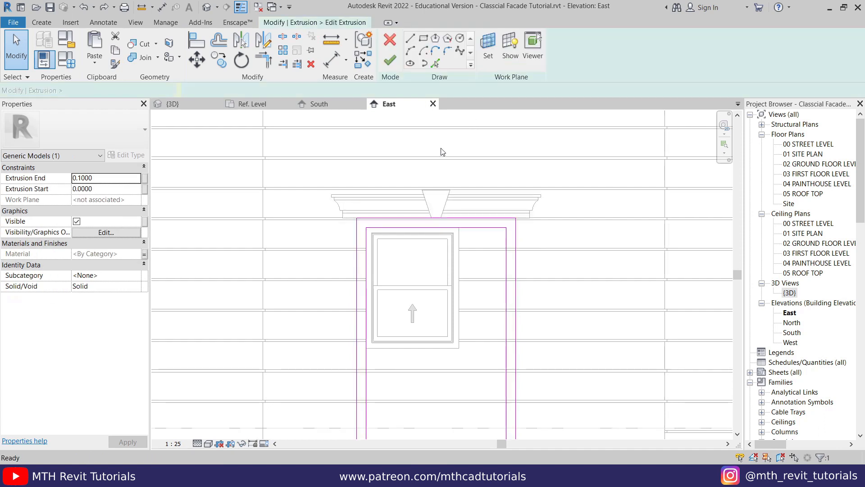
- Move the two right-hand frame sketch lines inward to the right edge of the small window opening
scroll(462, 169, "down", 4)
left_click_drag(460, 160, 560, 448)
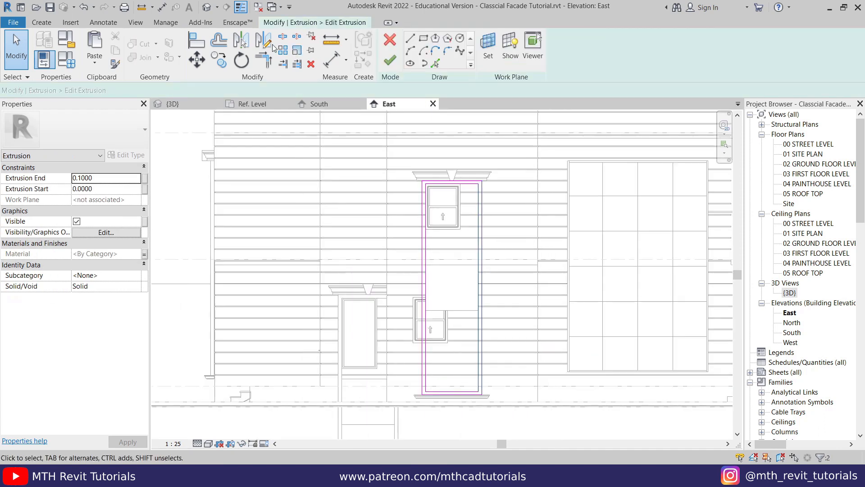
scroll(469, 202, "up", 3)
key("m")
key("v")
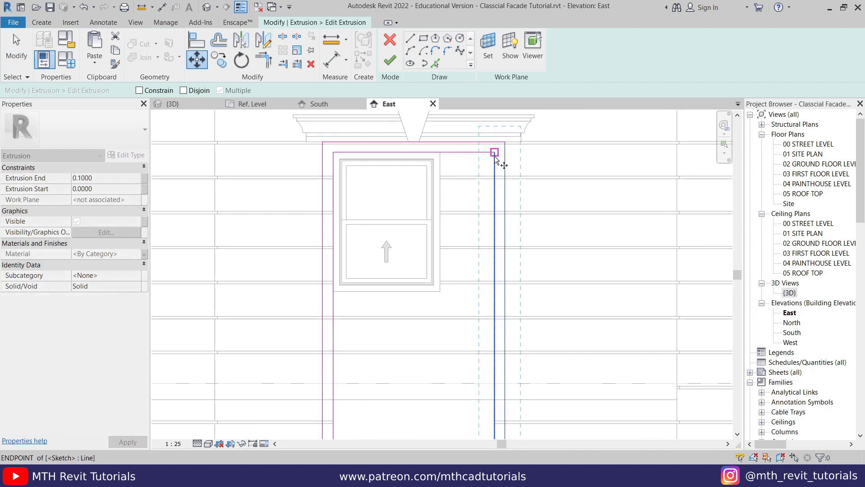
left_click(446, 153)
- Move the frame's lower sketch lines up to the bottom of the small first-floor window and finish the sketch
scroll(441, 136, "down", 3)
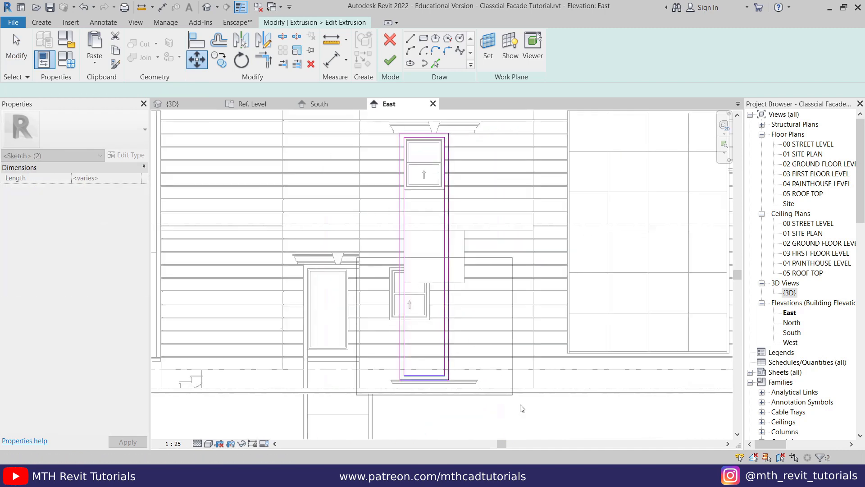
left_click(200, 66)
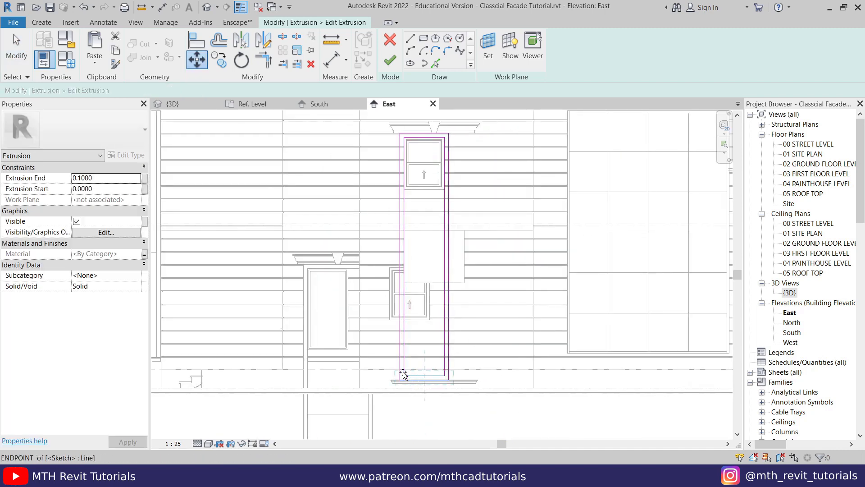
left_click(403, 375)
scroll(408, 241, "up", 3)
left_click(401, 208)
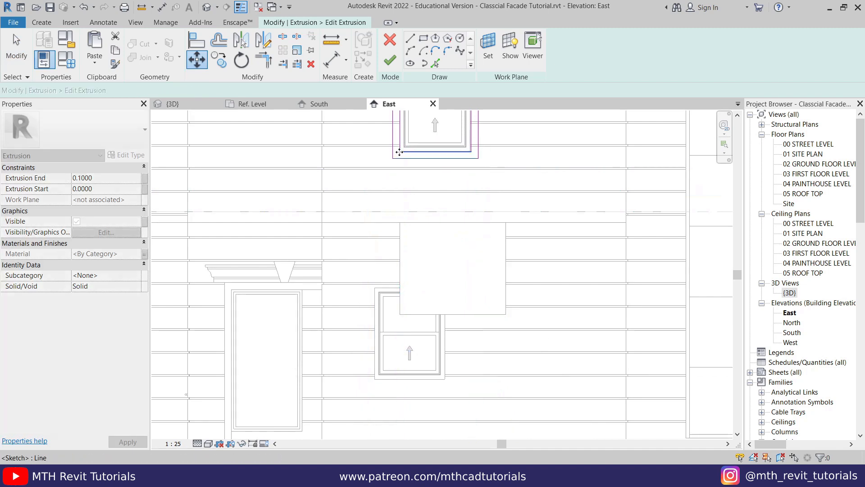
middle_click_drag(396, 167, 394, 325)
key("Escape")
left_click(390, 60)
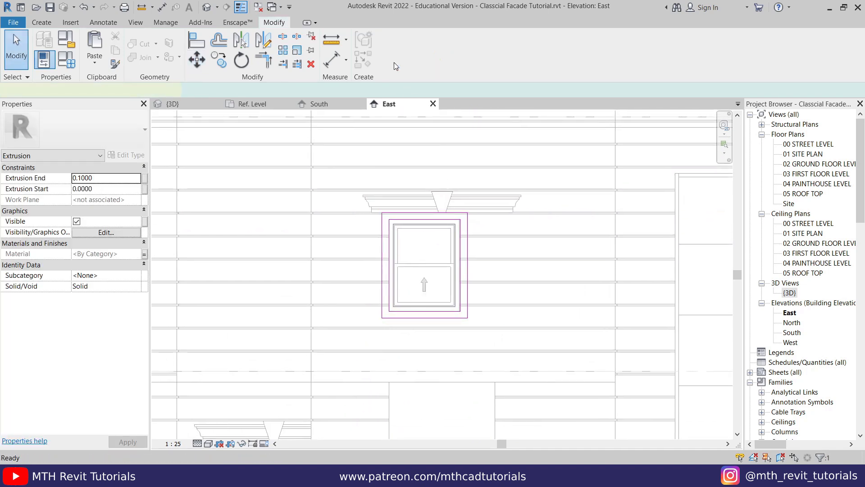
- Delete the rectangular infill panel extrusion below the shortened frame
scroll(501, 249, "down", 2)
middle_click_drag(541, 326, 526, 288)
left_click(468, 301)
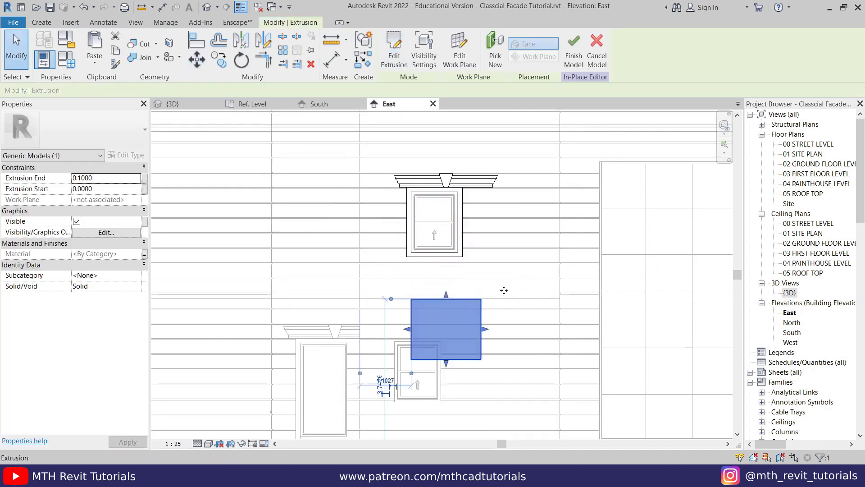
left_click(311, 64)
- Move the sill moulding from the ground floor up to the underside of the shortened window frame
scroll(518, 334, "down", 3)
scroll(518, 334, "up", 4)
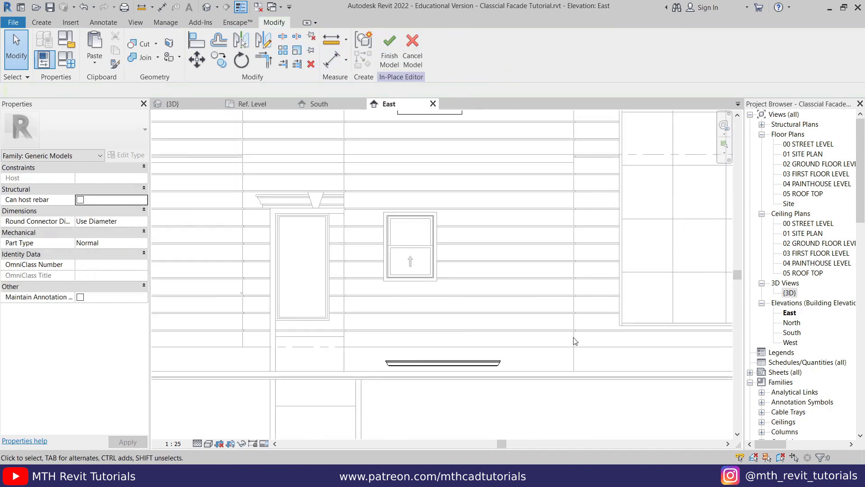
left_click_drag(323, 401, 322, 401)
scroll(359, 374, "up", 2)
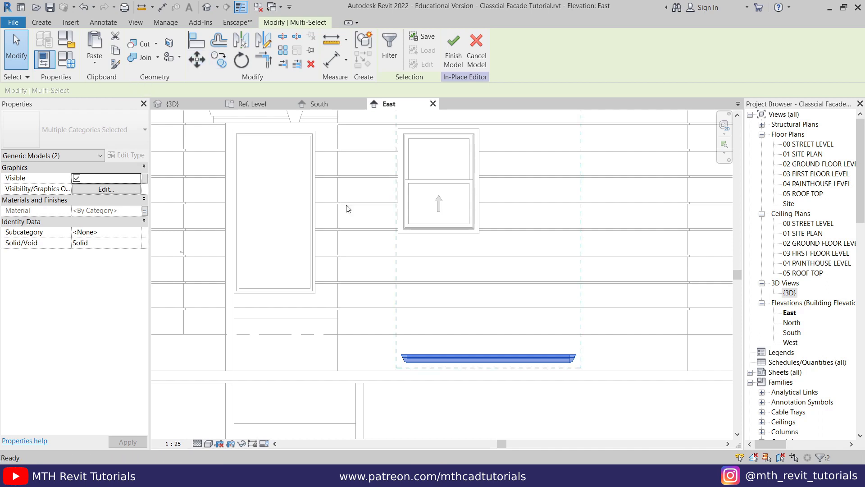
key("m")
key("v")
scroll(408, 356, "up", 3)
left_click(409, 354)
scroll(408, 356, "down", 4)
middle_click_drag(397, 194, 414, 419)
scroll(444, 296, "up", 3)
left_click(425, 327)
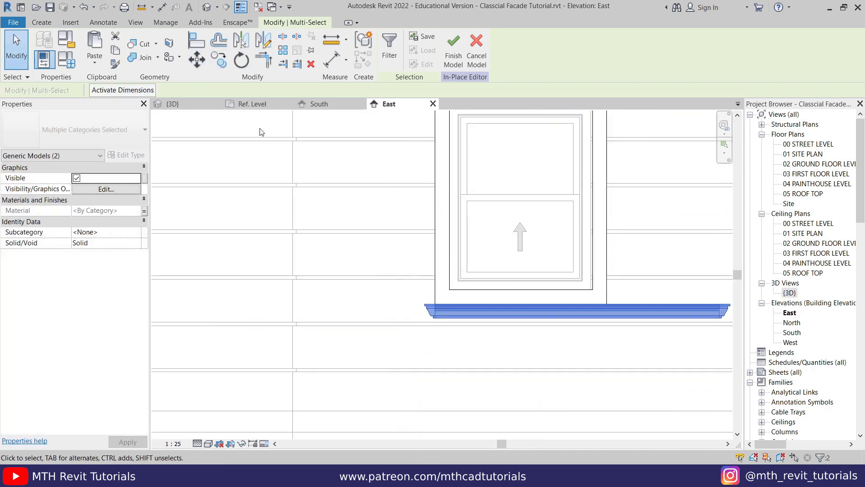
- Move the sill moulding sideways from its midpoint to centre it under the shortened window frame
left_click(197, 59)
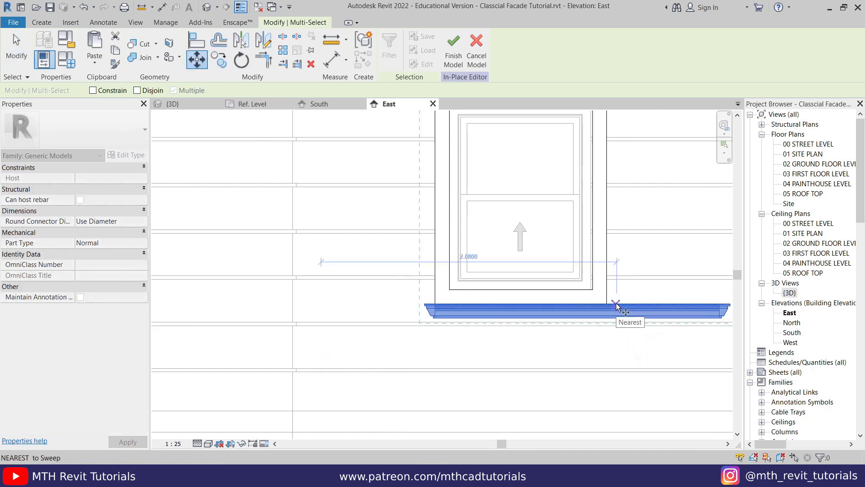
left_click(577, 303)
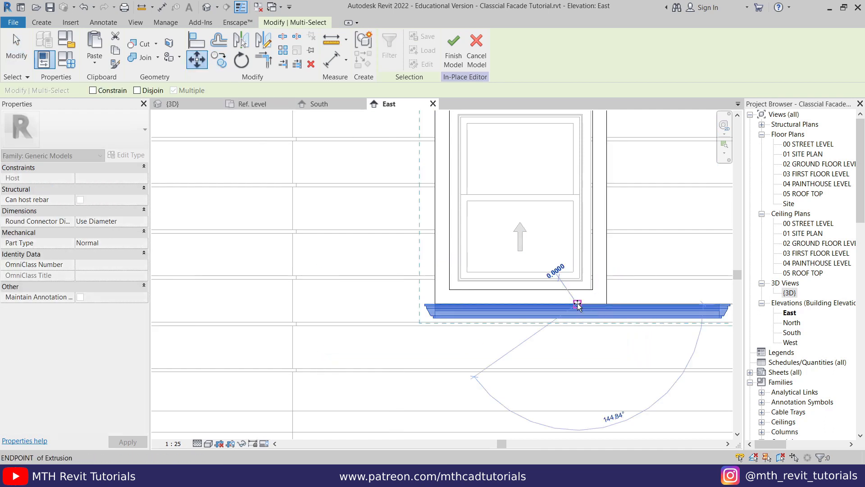
left_click(520, 304)
left_click(474, 374)
- Edit the moulding base extrusion and move its upper strip from below the high cornice down to the top centre of the small window's frame
scroll(482, 144, "down", 1)
middle_click_drag(486, 117, 374, 274)
scroll(314, 256, "up", 1)
scroll(328, 232, "down", 2)
middle_click_drag(307, 236, 321, 378)
scroll(314, 320, "down", 1)
middle_click_drag(344, 246, 440, 328)
scroll(410, 333, "down", 1)
scroll(415, 216, "up", 2)
scroll(406, 176, "up", 2)
middle_click_drag(426, 202, 362, 219)
scroll(355, 217, "up", 1)
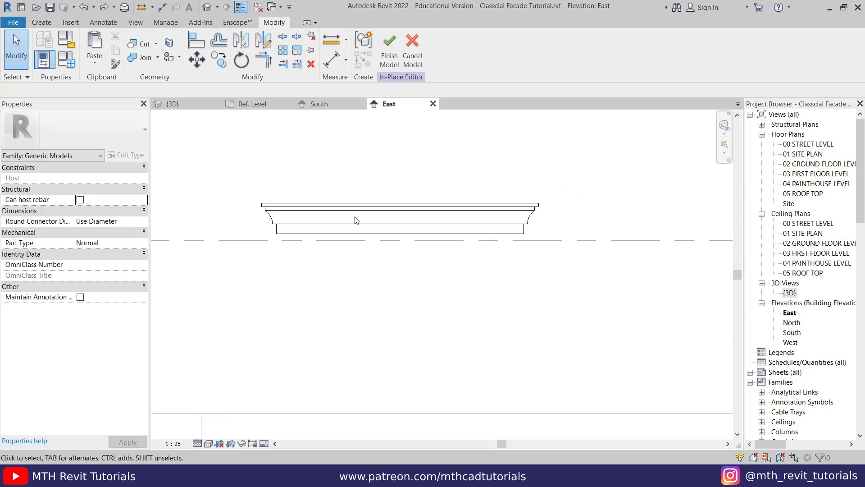
left_click(304, 234)
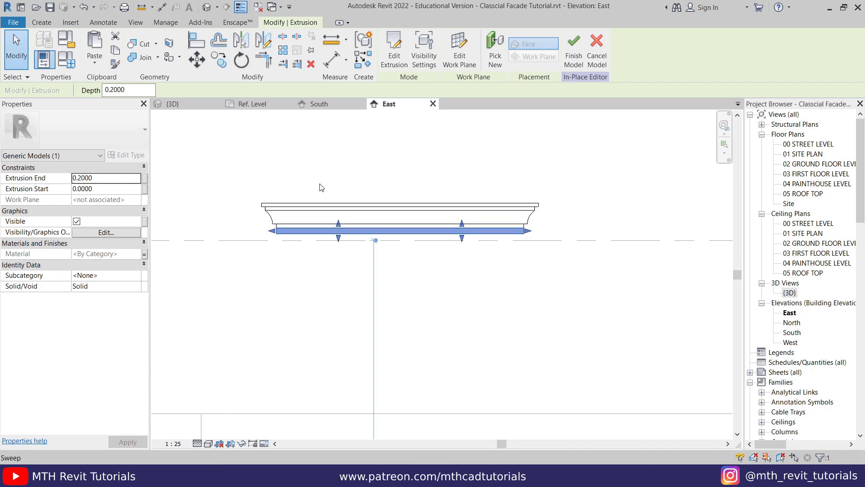
left_click(393, 56)
left_click_drag(318, 212, 593, 269)
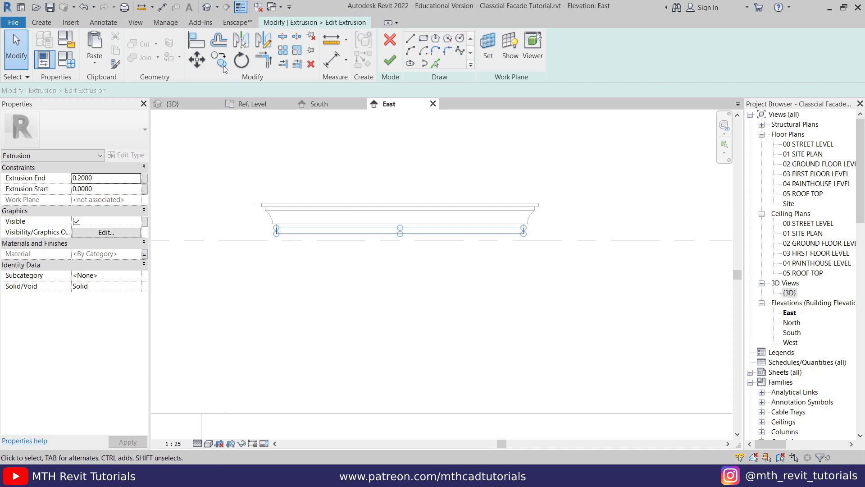
key("m")
key("v")
left_click(399, 237)
scroll(401, 253, "down", 6)
middle_click_drag(410, 259, 411, 150)
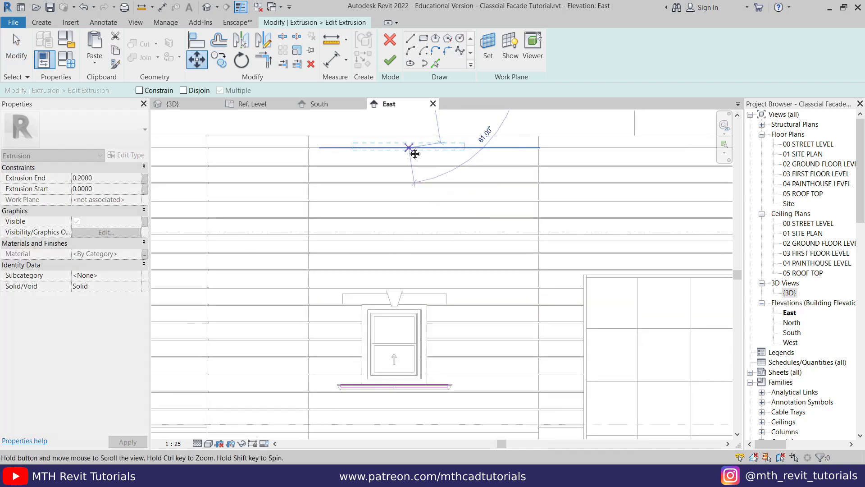
scroll(397, 305, "up", 5)
scroll(388, 308, "up", 2)
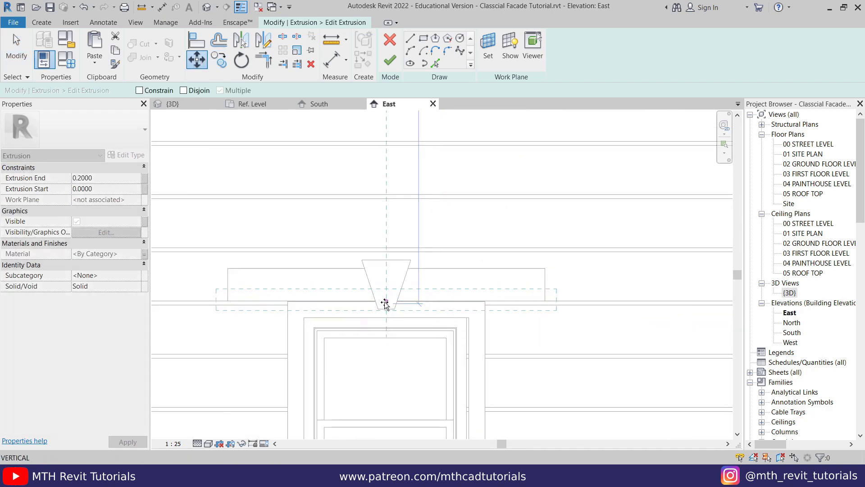
left_click(386, 302)
- Move the right end lines of both moulding base strips 0.2 inward
scroll(503, 212, "down", 5)
left_click_drag(504, 215, 587, 414)
left_click(485, 220)
scroll(491, 260, "up", 3)
scroll(558, 248, "up", 3)
scroll(468, 229, "down", 3)
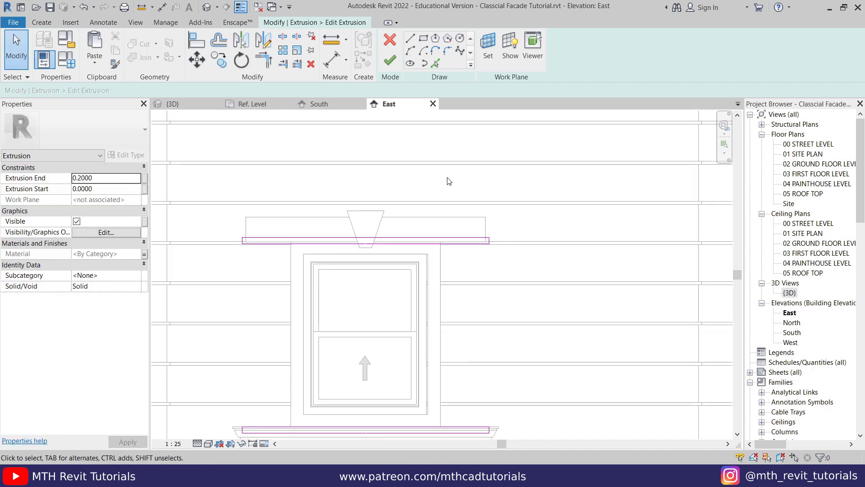
left_click_drag(460, 174, 580, 455)
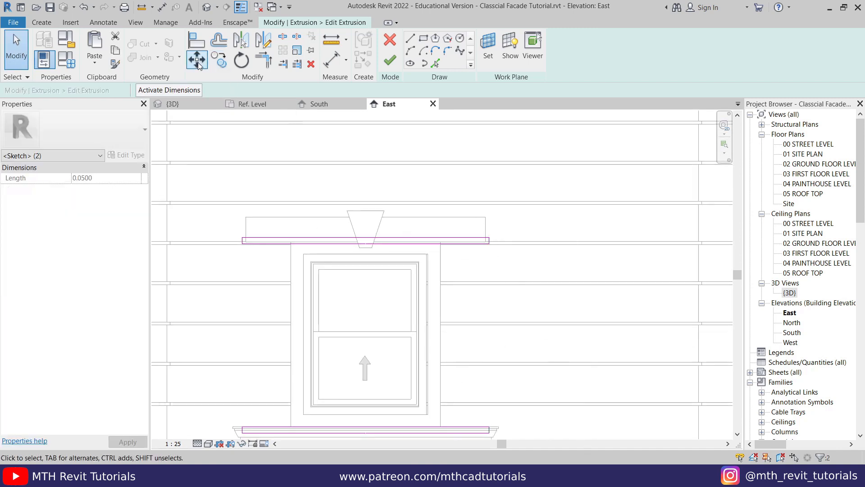
left_click(470, 220)
left_click_drag(465, 174, 585, 446)
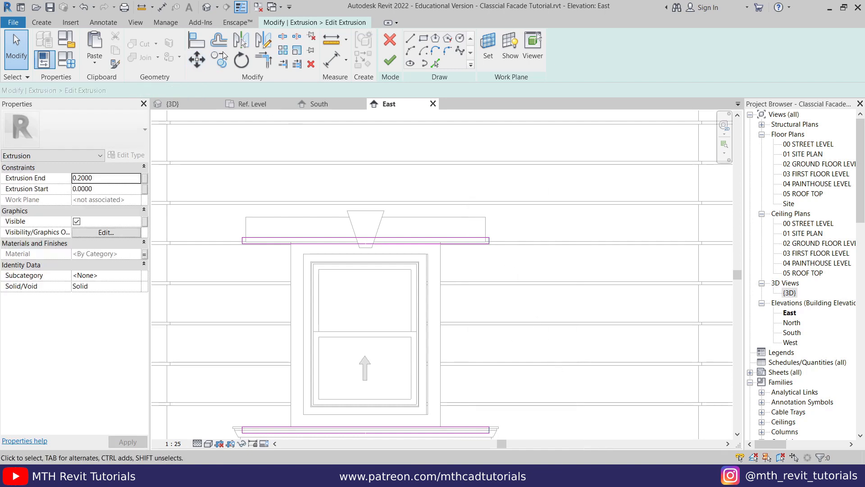
left_click(201, 62)
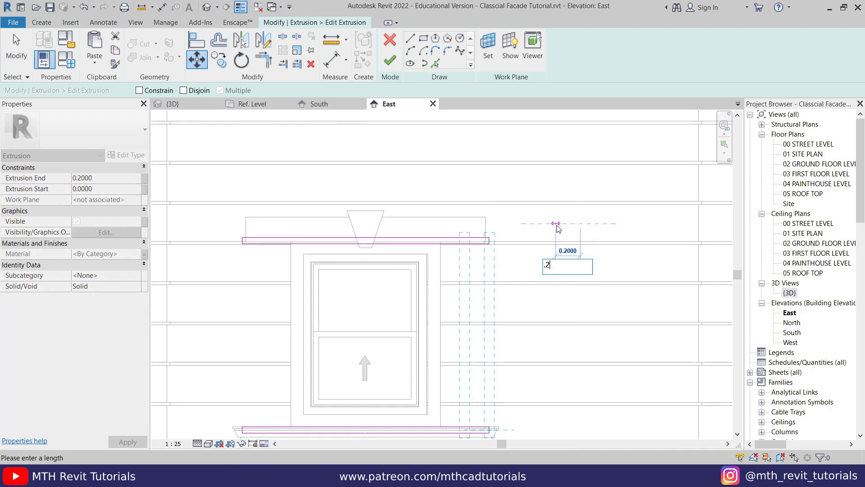
key("Return")
key("Escape")
- Move the left end lines of both moulding base strips 0.2 inward and finish the sketch
middle_click_drag(344, 257, 354, 239)
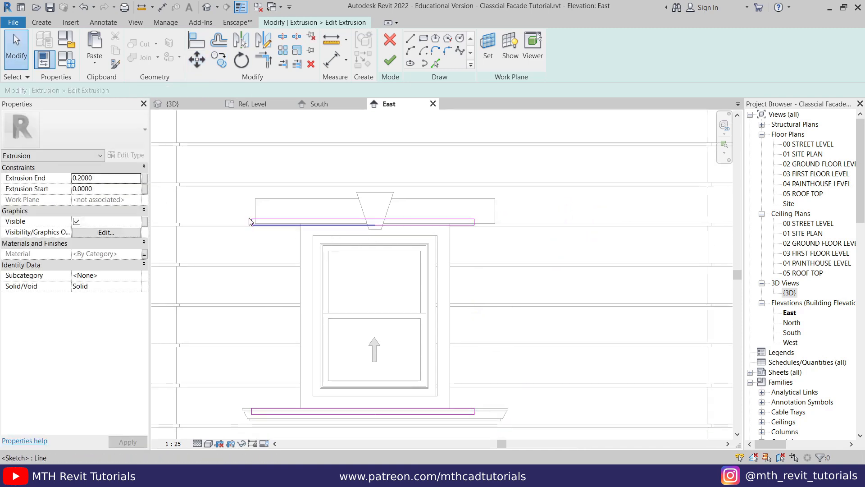
left_click_drag(270, 432, 269, 444)
left_click(196, 60)
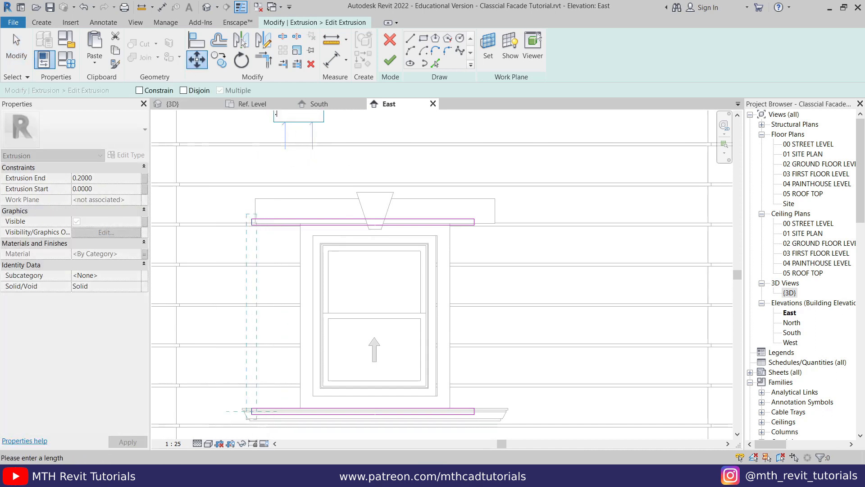
type(".2")
key("Return")
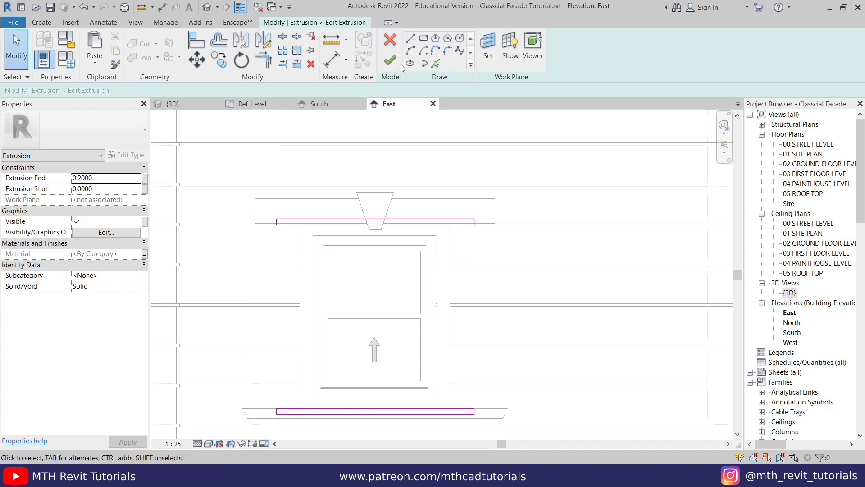
left_click(389, 60)
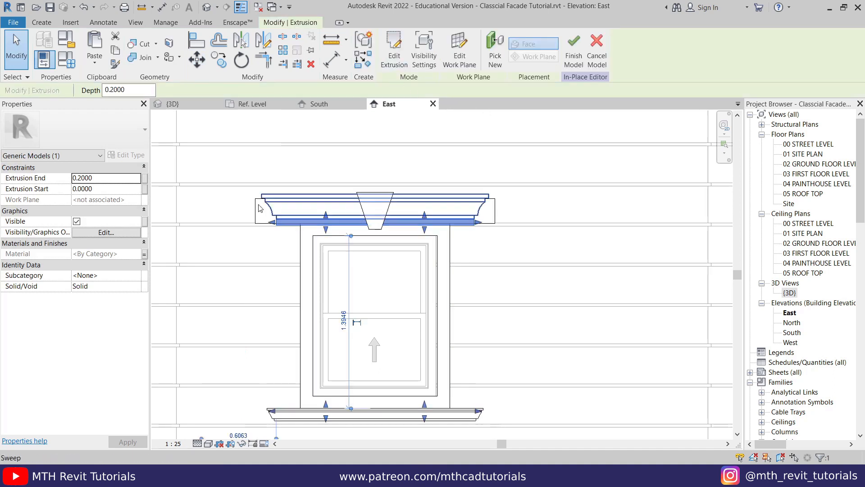
key("Escape")
- Pull both ends of the rectangular backing block behind the cornice inward to the ends of the moulding base strip
scroll(286, 202, "up", 3)
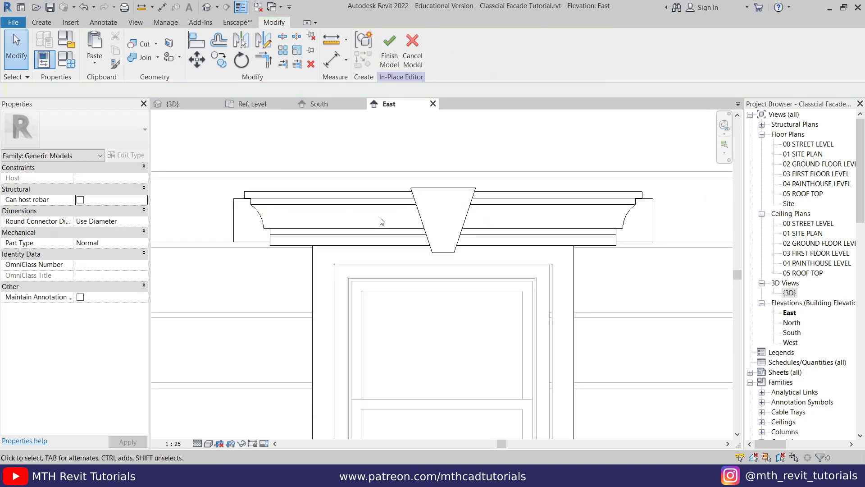
scroll(430, 280, "down", 2)
left_click(626, 234)
left_click_drag(628, 228, 593, 234)
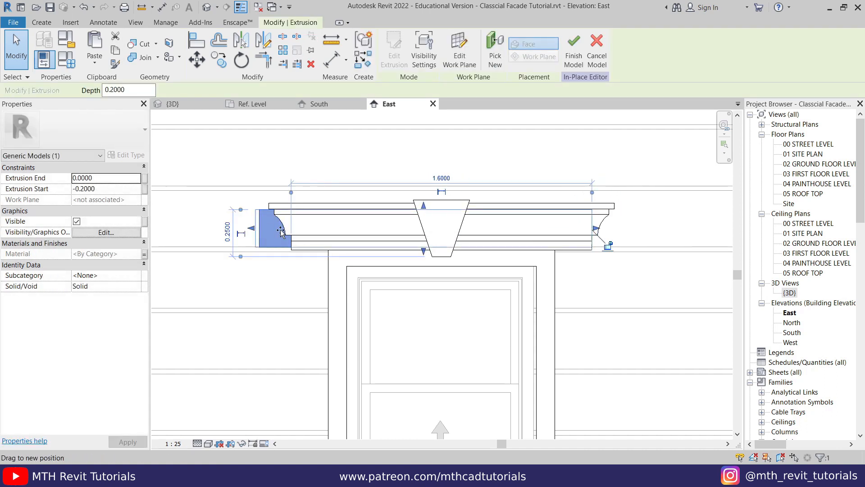
left_click(400, 193)
scroll(483, 237, "down", 3)
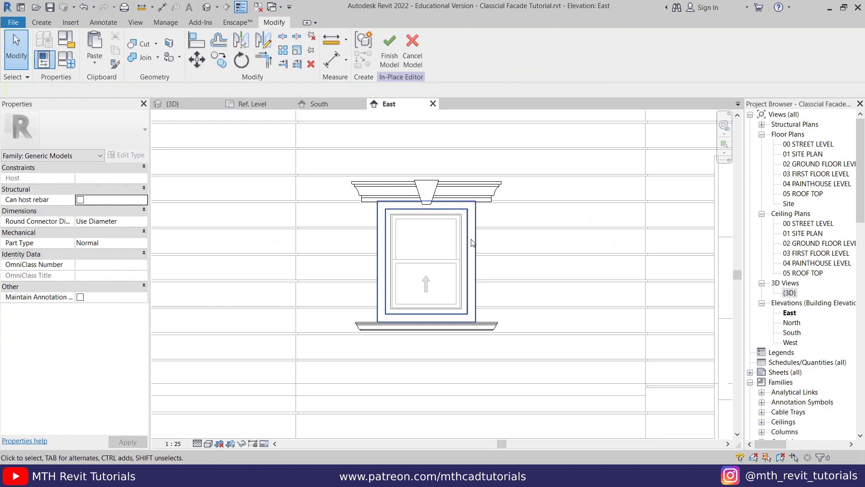
- Copy the complete trim assembly onto the matching small window on the floor below and finish the in-place model
left_click_drag(293, 151, 568, 380)
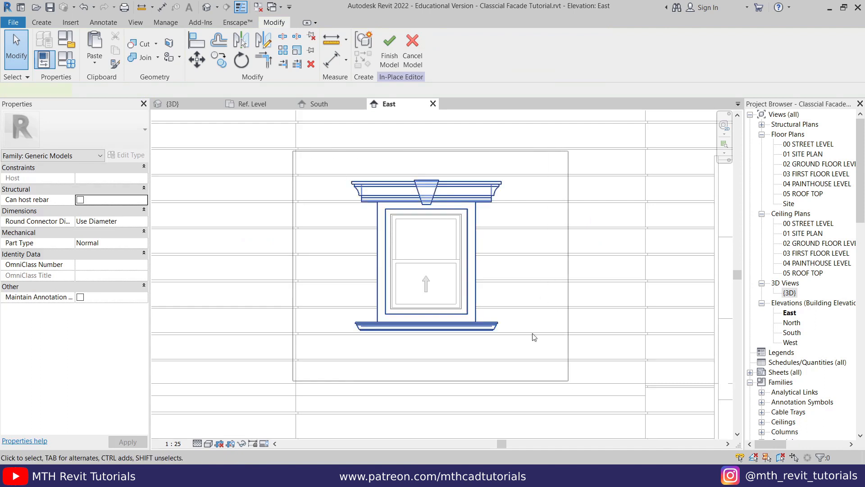
left_click_drag(533, 337, 533, 337)
left_click(221, 66)
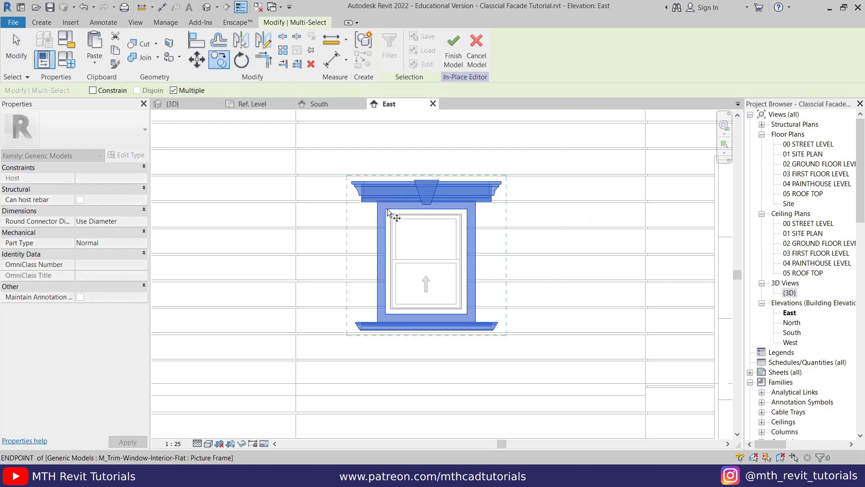
scroll(392, 253, "down", 2)
scroll(360, 232, "up", 6)
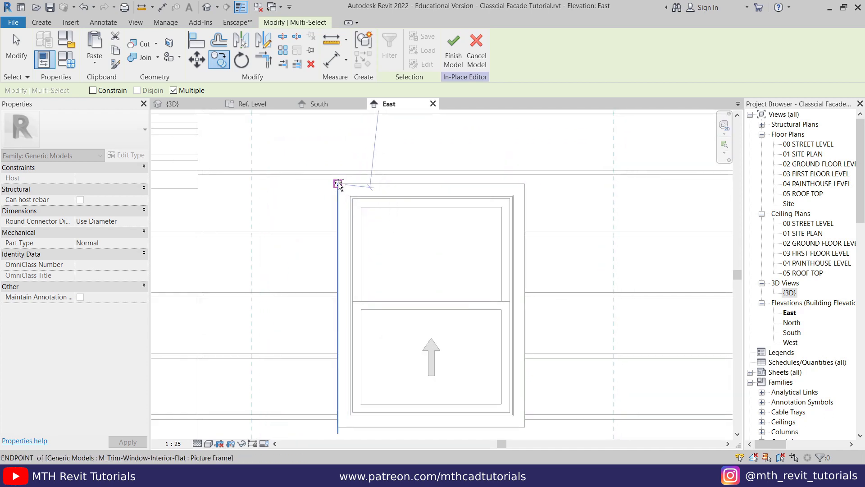
left_click(338, 190)
key("Escape")
scroll(442, 265, "down", 3)
key("Escape")
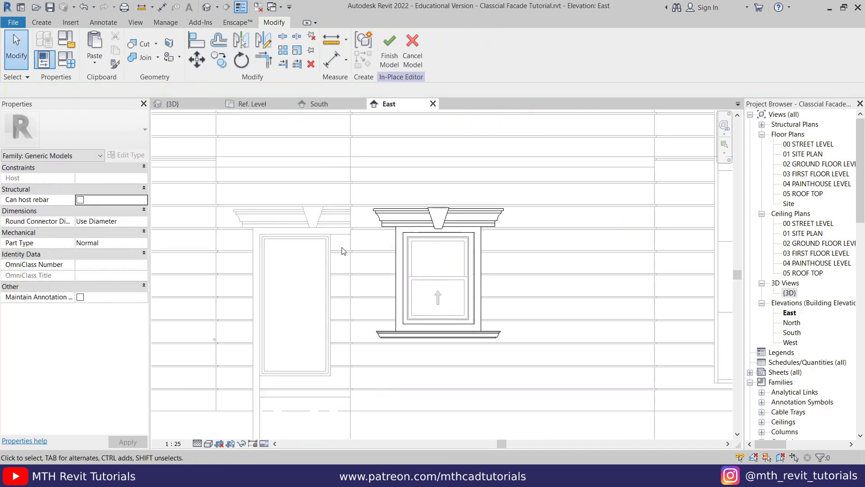
scroll(441, 232, "up", 2)
left_click(389, 53)
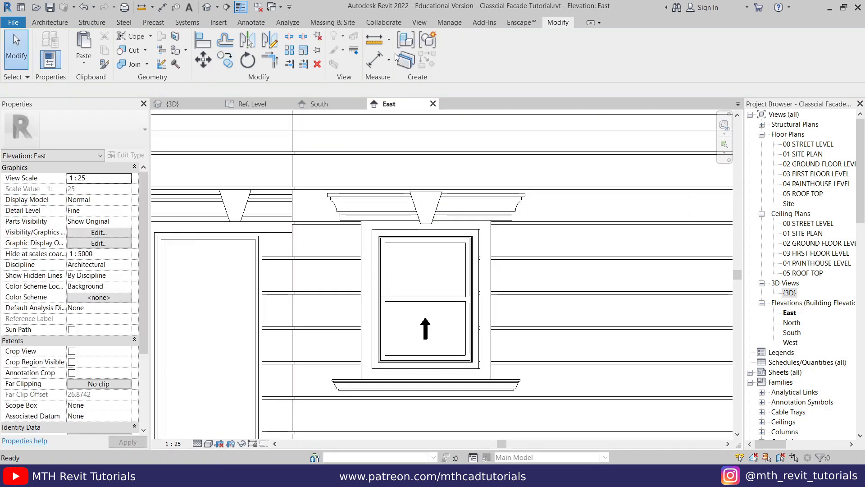
- Edit the neighbouring tall window's trim in place and move the frame's right-hand sketch lines inward to the window's right edge
scroll(395, 321, "down", 3)
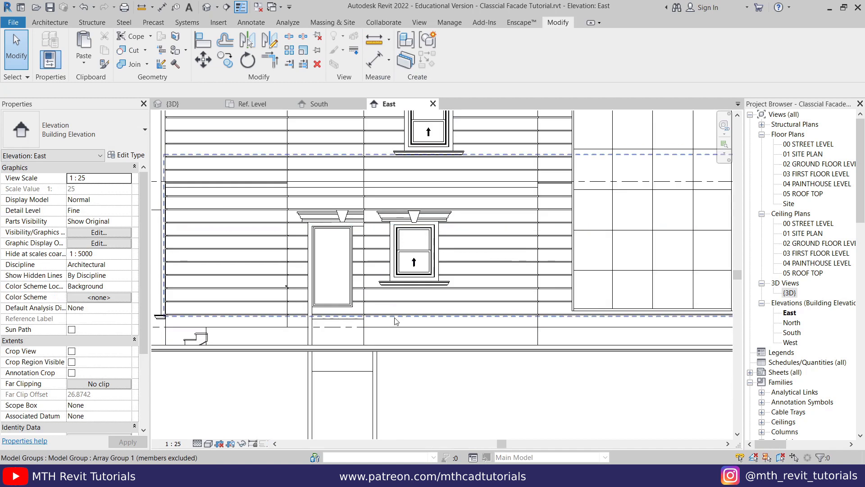
left_click(329, 219)
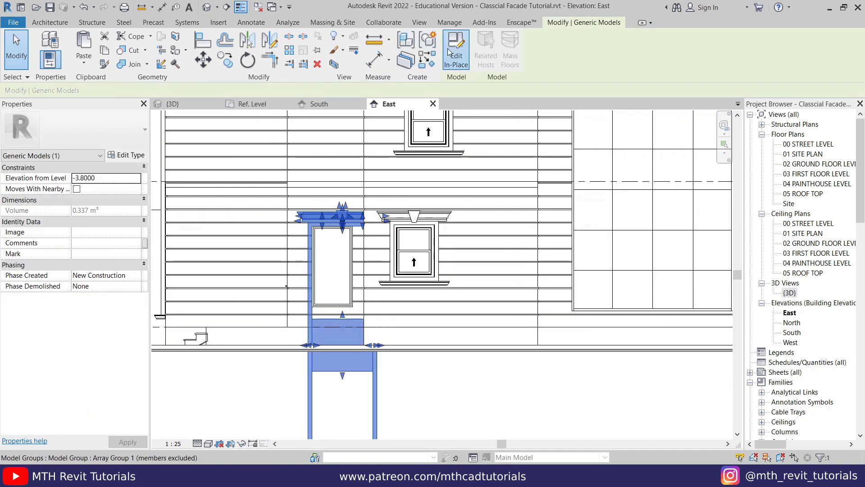
left_click(455, 49)
left_click(328, 220)
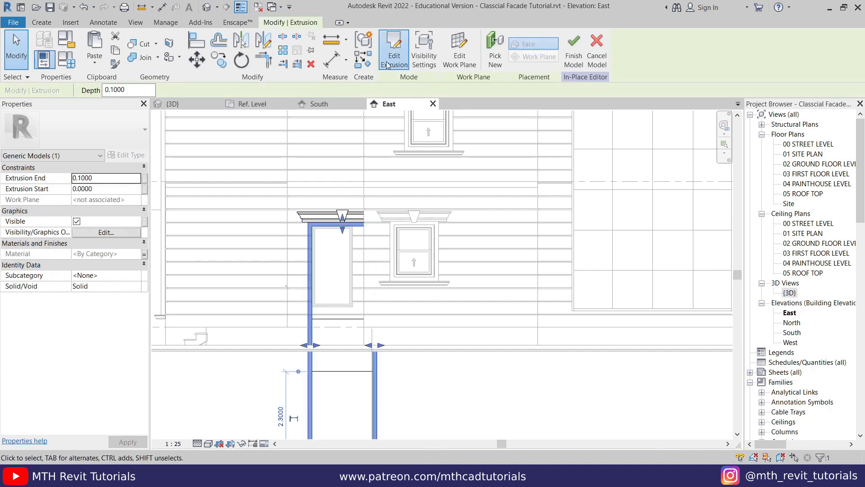
left_click(388, 65)
scroll(370, 138, "down", 2)
left_click_drag(393, 288, 365, 270)
key("m")
key("v")
scroll(377, 184, "up", 4)
left_click(371, 186)
left_click(335, 188)
scroll(381, 137, "down", 3)
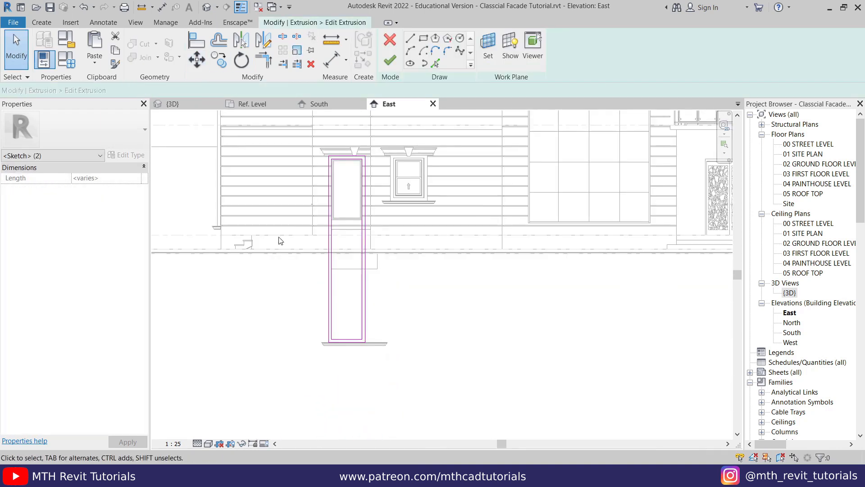
- Raise the frame's lower sketch lines to the bottom of the tall window, finish the sketch, and delete the rectangular infill panel below
scroll(384, 346, "up", 1)
left_click(354, 337)
left_click(353, 178)
middle_click_drag(361, 155, 395, 294)
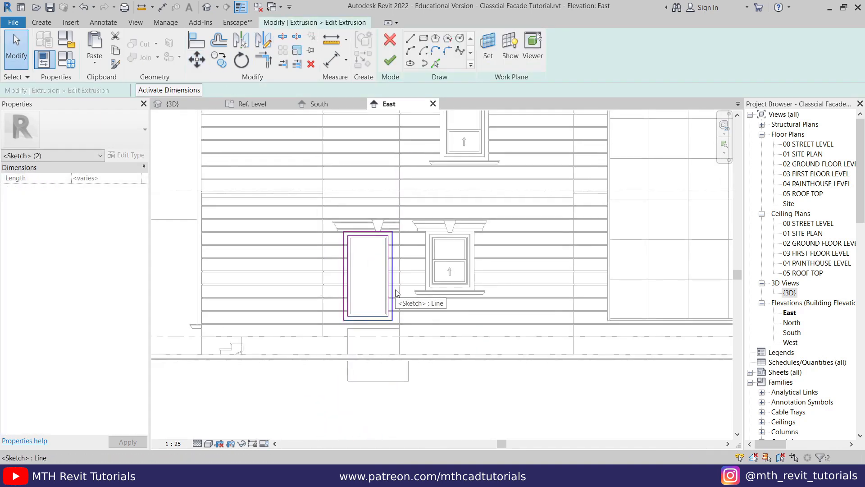
left_click(390, 61)
key("Escape")
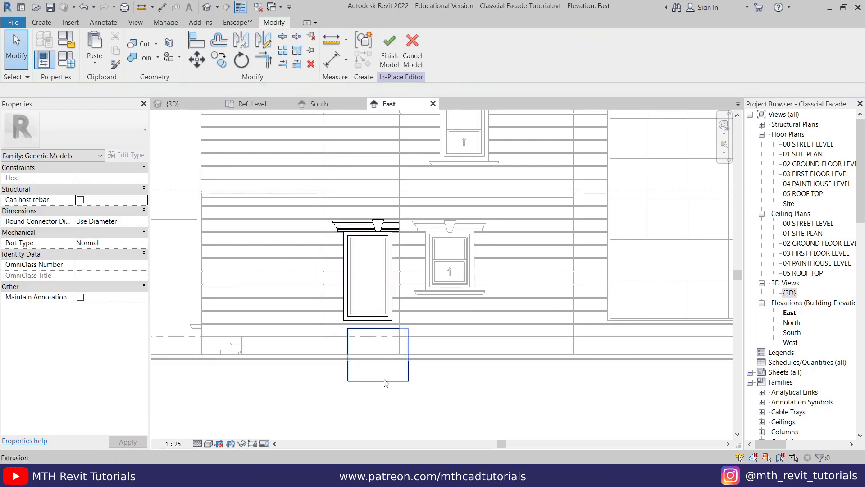
left_click(385, 381)
key("Delete")
- Edit the tall window's moulding base extrusion and move its lower strip up to the underside of the shortened frame
scroll(391, 241, "up", 3)
double_click(311, 225)
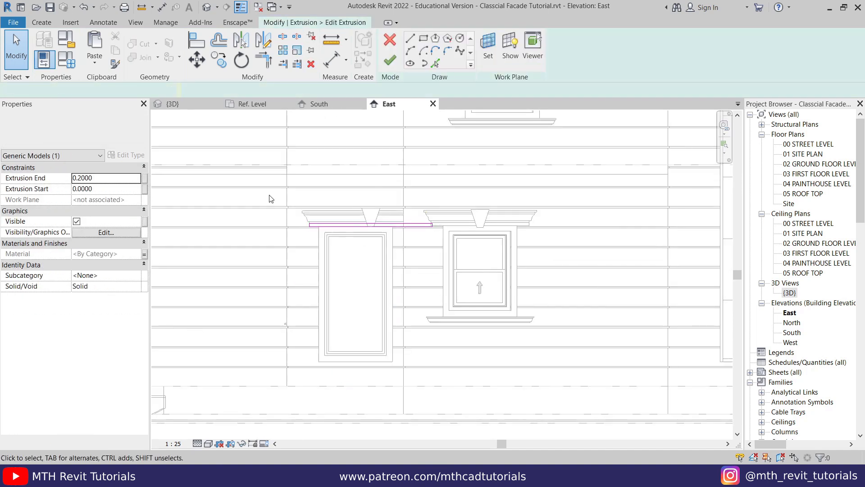
left_click_drag(466, 274, 467, 276)
scroll(293, 159, "down", 4)
left_click_drag(251, 151, 465, 356)
left_click(197, 60)
scroll(310, 174, "up", 8)
left_click(405, 258)
scroll(355, 349, "down", 5)
scroll(373, 397, "up", 5)
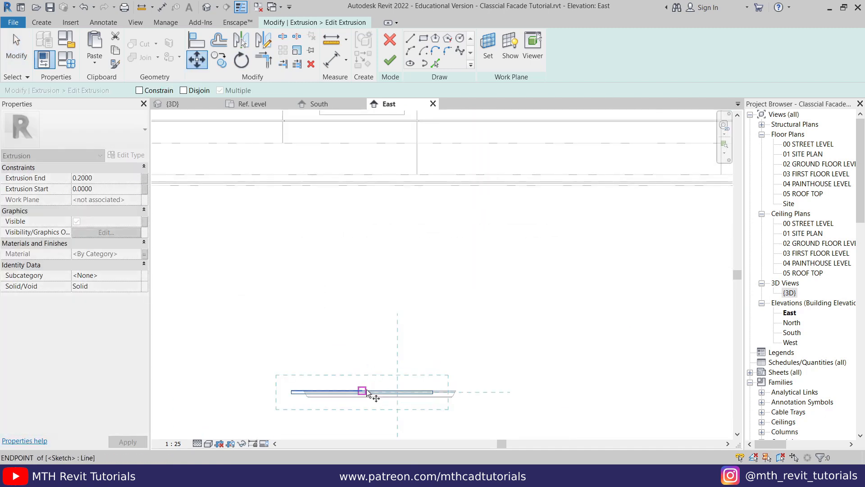
left_click(388, 303)
left_click(392, 322)
- Move the right end line of the lower moulding strip inward in two moves of 0.1 each
scroll(391, 320, "down", 2)
mouse_move(363, 185)
middle_mouse_down()
mouse_move(355, 279)
mouse_move(316, 246)
middle_mouse_up()
left_click_drag(408, 327, 467, 410)
left_click(197, 59)
type("0.1")
key("Return")
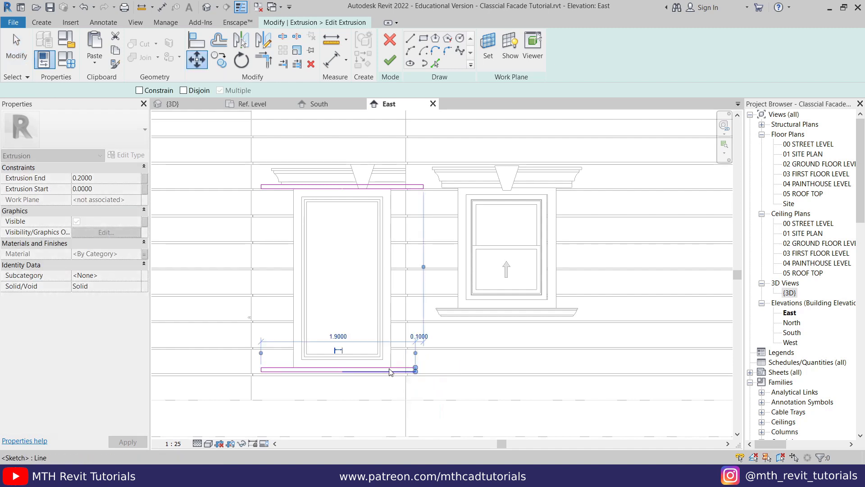
key("m")
key("v")
left_click(508, 357)
key("Return")
- Move the left end line of the lower moulding strip 0.2 inward
left_click_drag(254, 360, 277, 383)
key("m")
key("v")
left_click(273, 387)
type(".2")
key("Return")
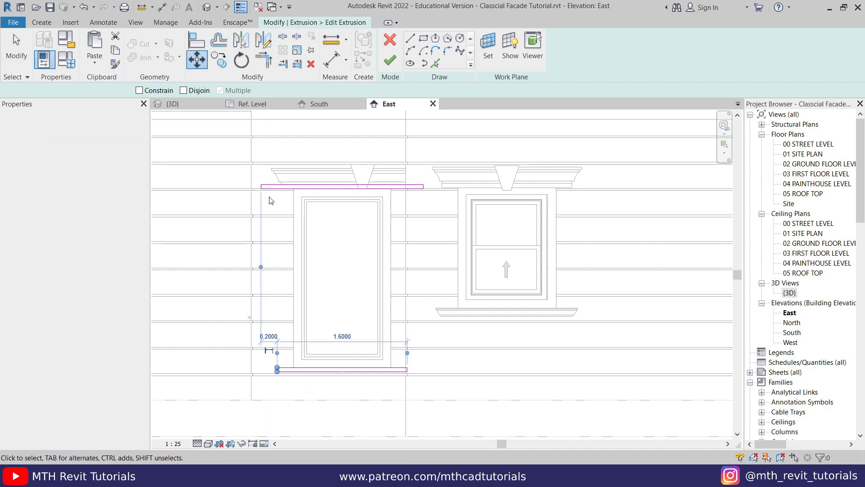
- Move the left end line of the upper moulding strip 0.2 inward
left_click_drag(248, 171, 277, 206)
key("m")
key("v")
left_click(251, 197)
type(".2")
key("Return")
- Move the right end line of the upper moulding strip 0.2 inward and finish the extrusion sketch
left_click_drag(366, 143, 463, 227)
key("m")
key("v")
left_click(436, 200)
type(".2")
key("Return")
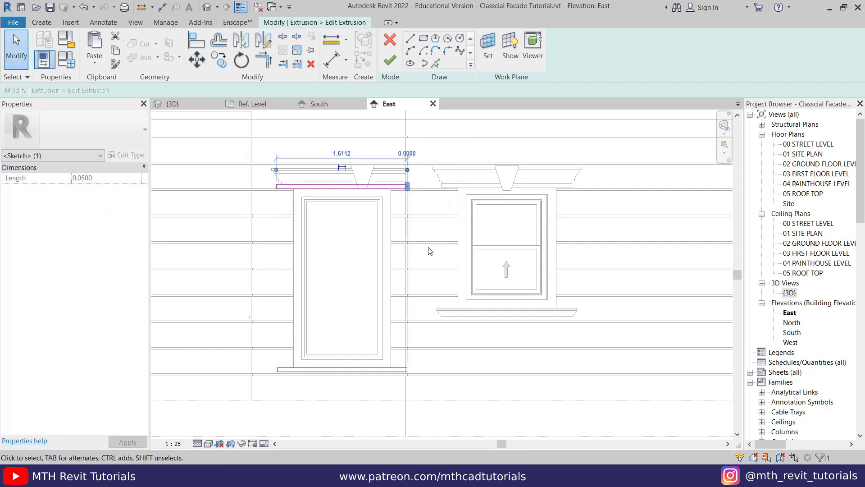
left_click(390, 60)
scroll(342, 163, "up", 2)
key("Escape")
- Move the keystone horizontally from its base midpoint to the centre of the tall window's head moulding
left_click(387, 168)
key("m")
key("v")
left_click(383, 215)
left_click(343, 214)
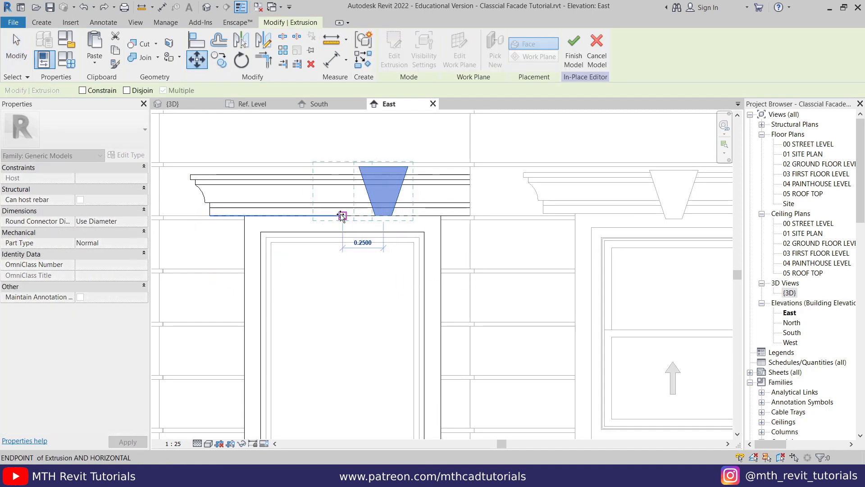
- Place the keystone at the centre of the tall window's head moulding and finish the in-place model
left_click(342, 215)
left_click(402, 174)
key("Escape")
scroll(401, 172, "down", 5)
scroll(389, 176, "up", 4)
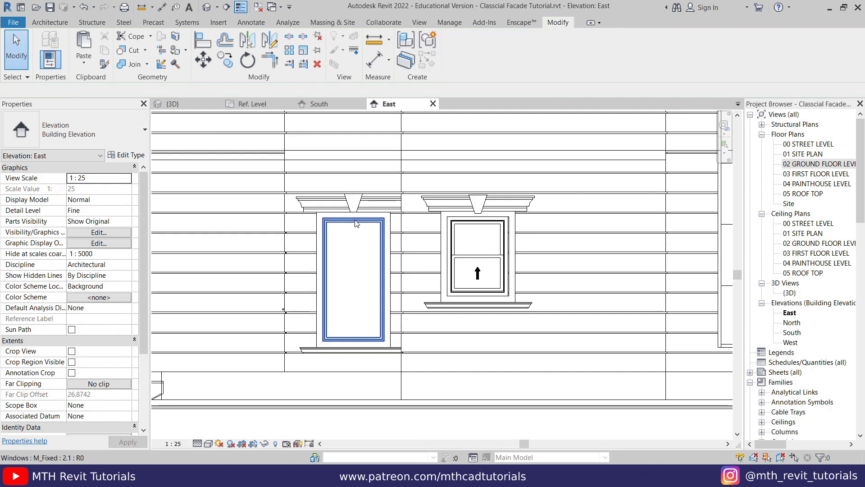
- Open the trim shared by the two small stacked windows for in-place editing and view it from the front in 3D
left_click(175, 104)
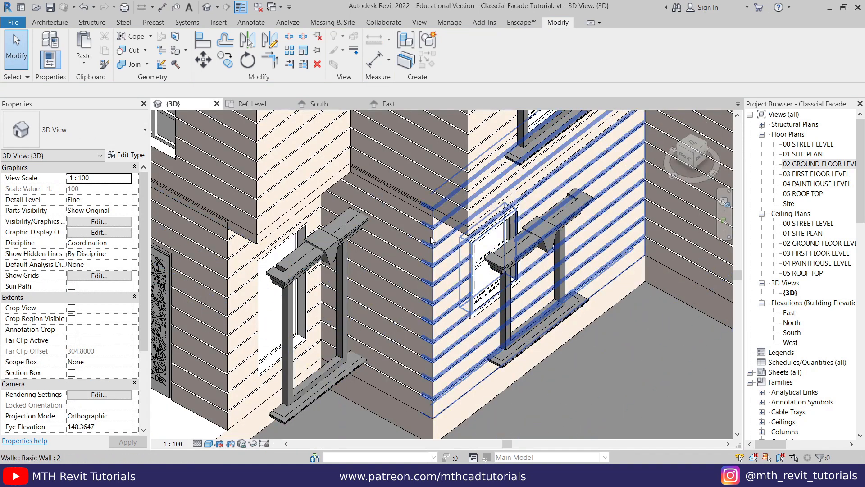
scroll(449, 300, "down", 4)
scroll(483, 174, "up", 3)
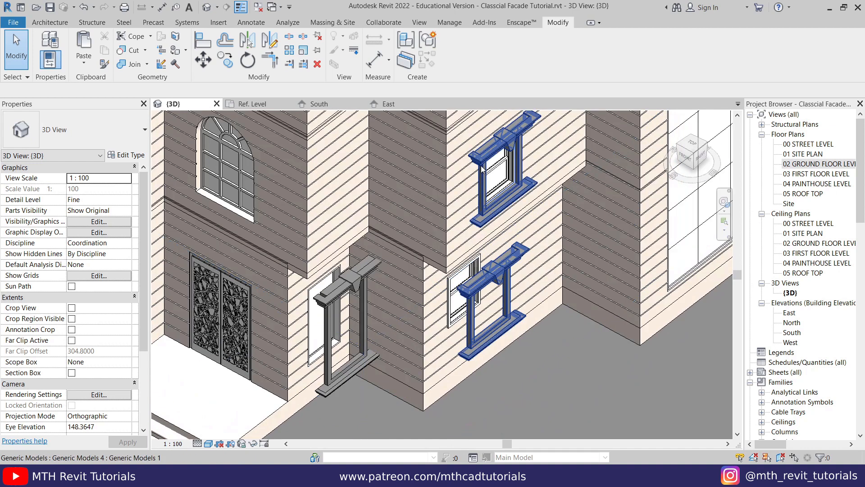
left_click(482, 169)
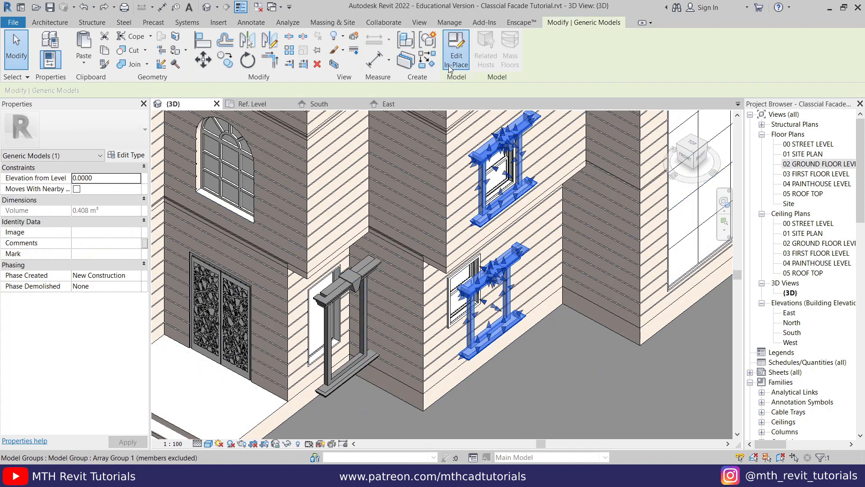
left_click(456, 56)
left_click(679, 163)
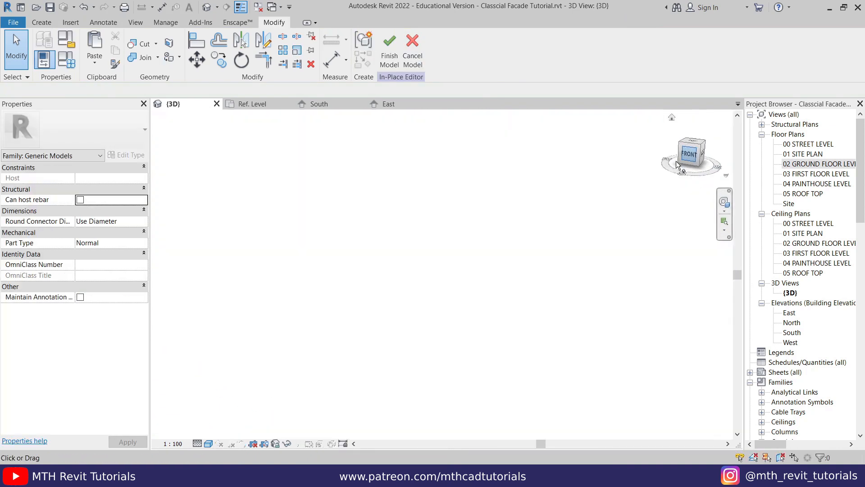
- Move the lower small window's trim horizontally back against its recessed wall face and finish the in-place model
scroll(380, 253, "up", 10)
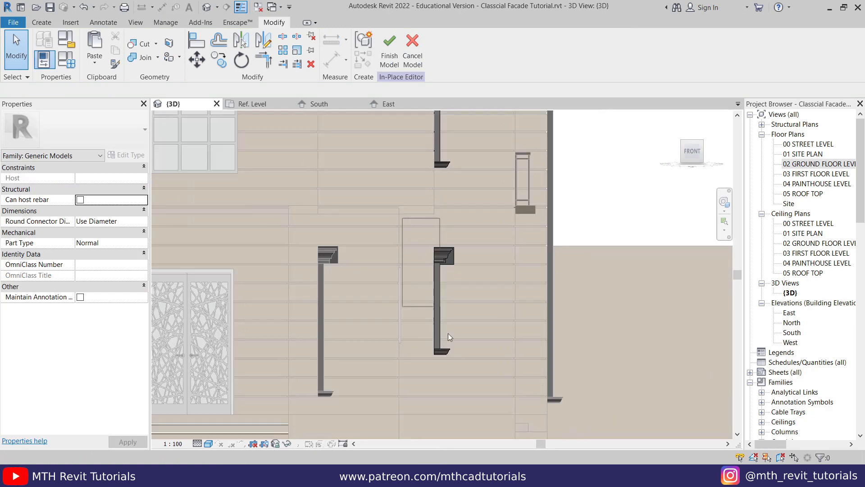
left_click_drag(403, 219, 484, 389)
scroll(416, 226, "up", 2)
key("m")
key("v")
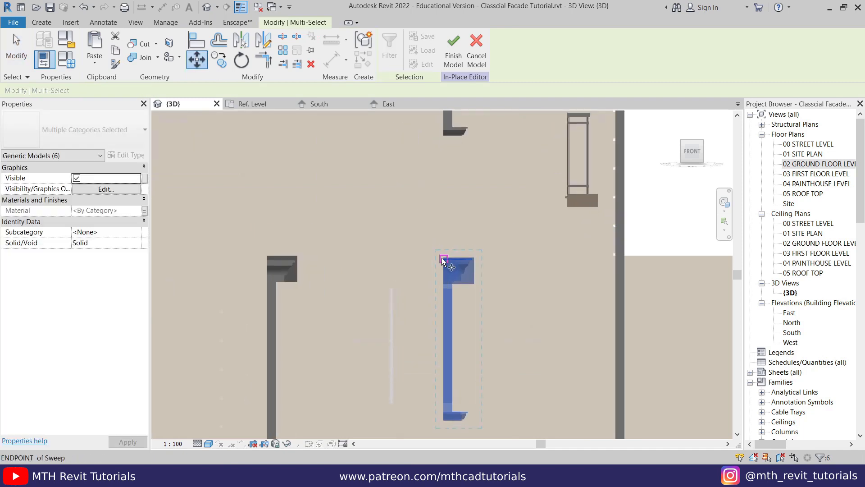
left_click(442, 257)
left_click(390, 258)
middle_click_drag(452, 306, 594, 239)
left_click_drag(337, 160, 468, 428)
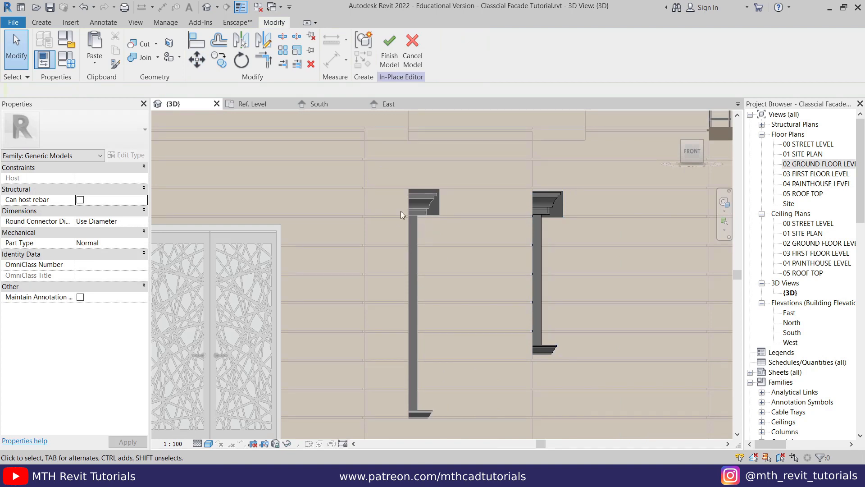
left_click(384, 56)
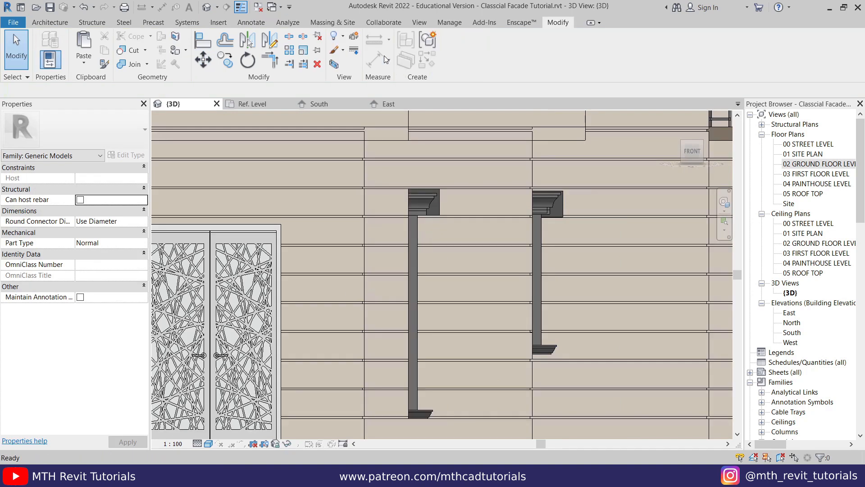
- Move the tall window's trim horizontally from its back top corner onto the face of the window's wall
left_click(432, 199)
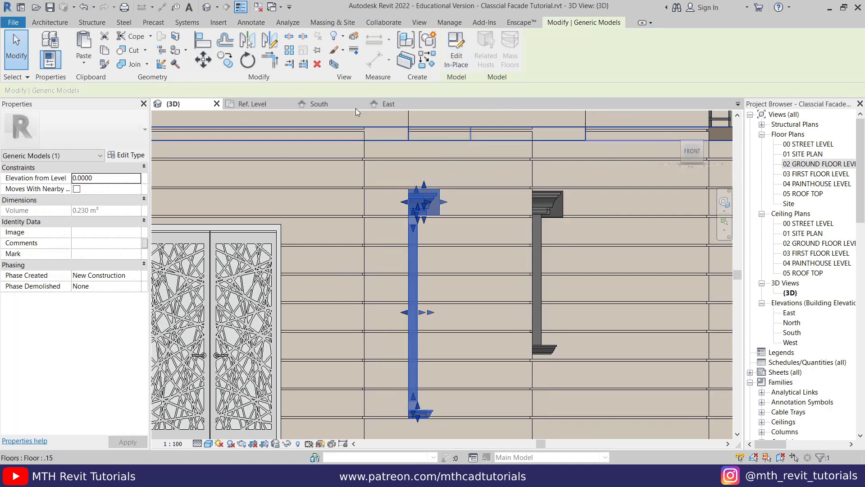
left_click(204, 63)
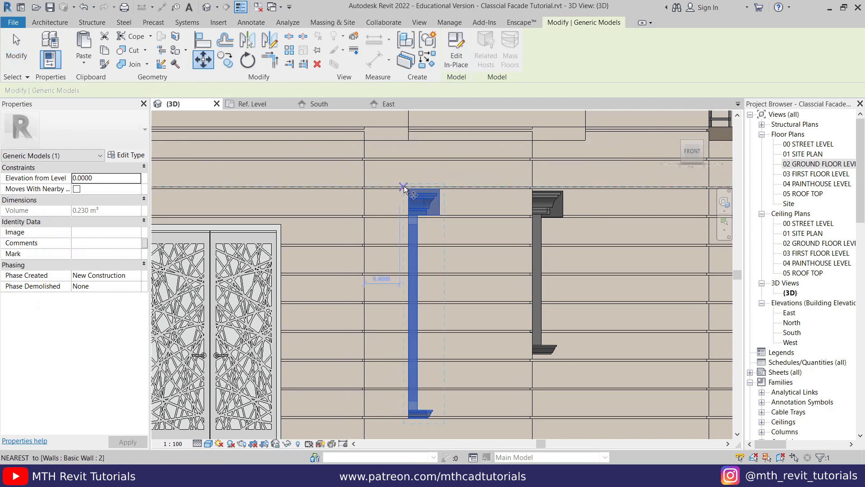
left_click(407, 187)
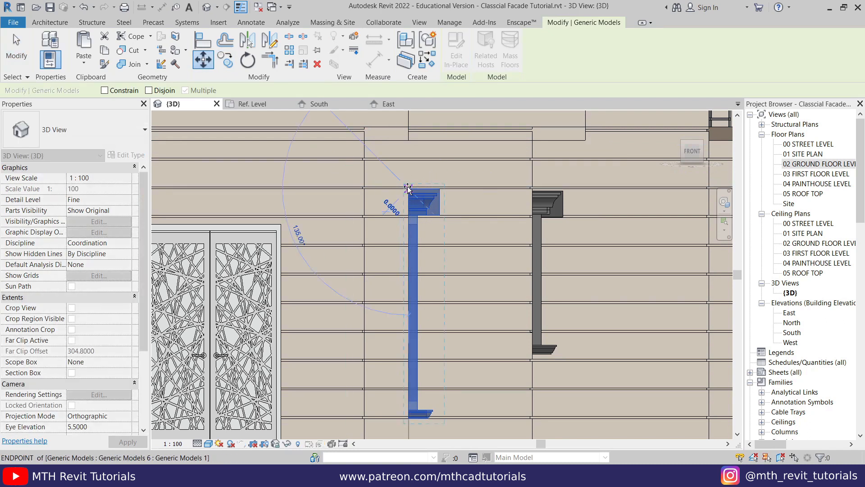
left_click(365, 190)
key("Escape")
middle_click_drag(365, 190, 316, 270, "shift")
middle_click_drag(450, 230, 411, 256, "shift")
scroll(419, 241, "up", 6)
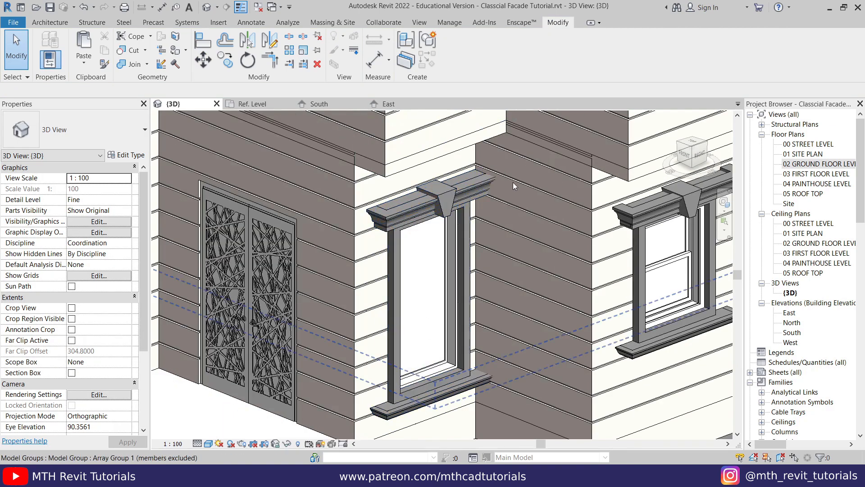
scroll(434, 202, "up", 4)
scroll(499, 187, "down", 5)
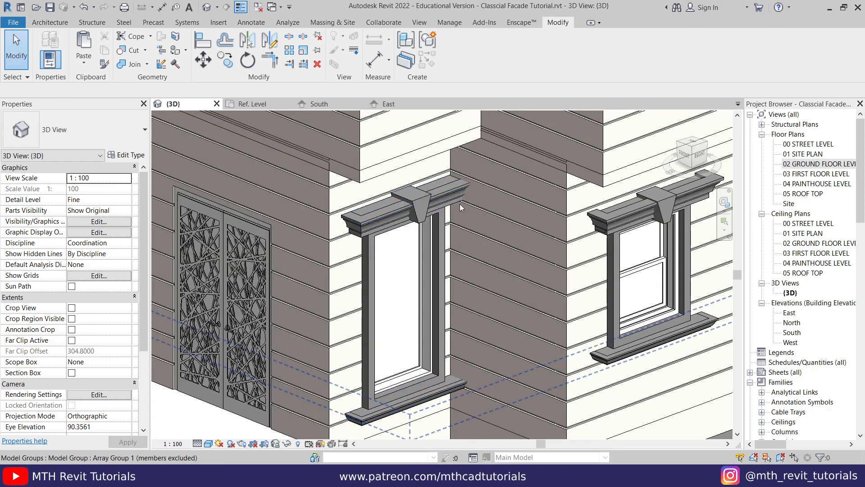
- In the 02 GROUND FLOOR LEVEL plan, nudge the tall window together with its trim to 0.40 from the adjoining wall corner
double_click(818, 164)
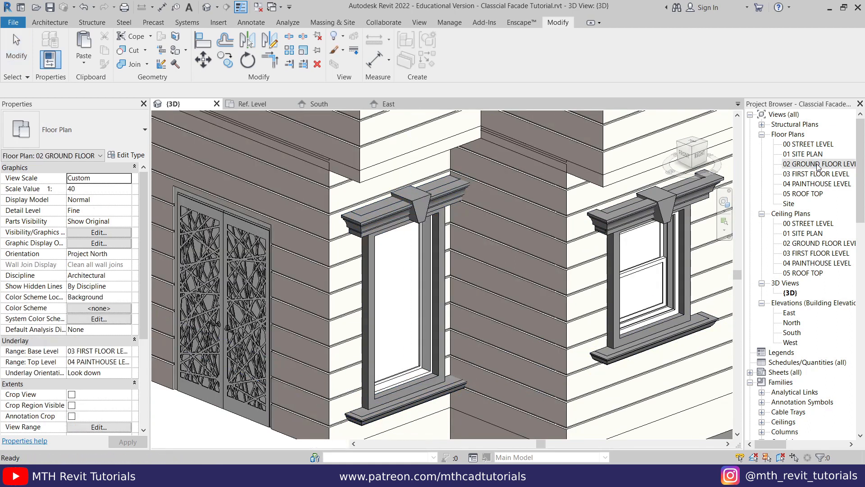
scroll(462, 265, "up", 8)
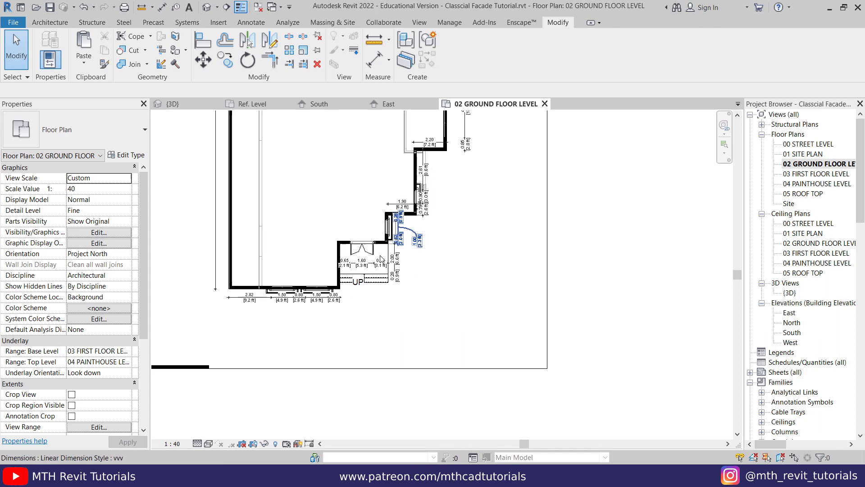
left_click_drag(437, 284, 442, 313)
left_click(403, 224)
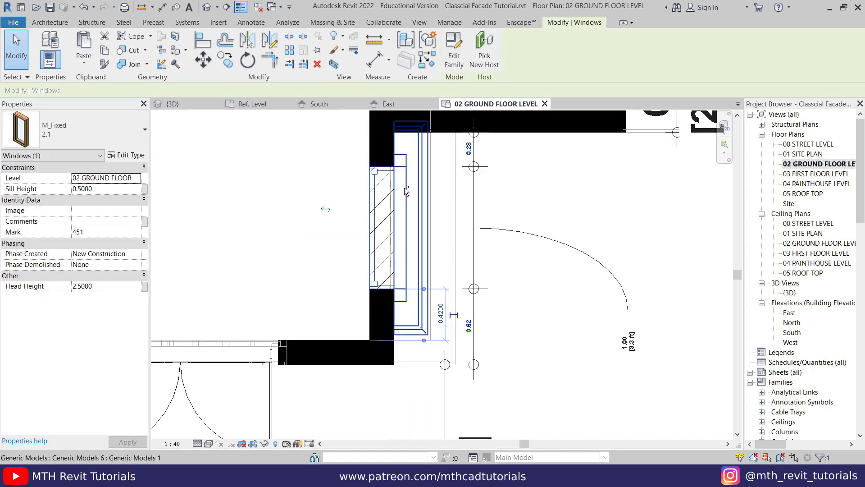
left_click(406, 191, "ctrl")
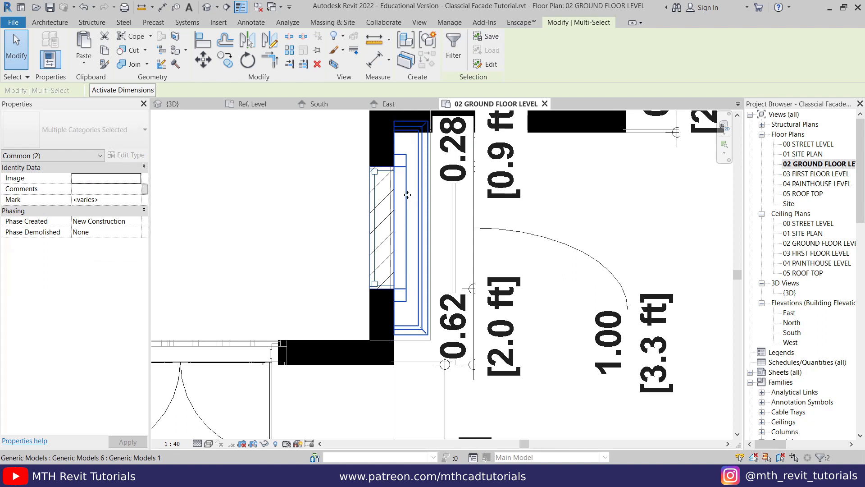
key("Down")
key("Down")
key("Down")
key("Down")
key("Down")
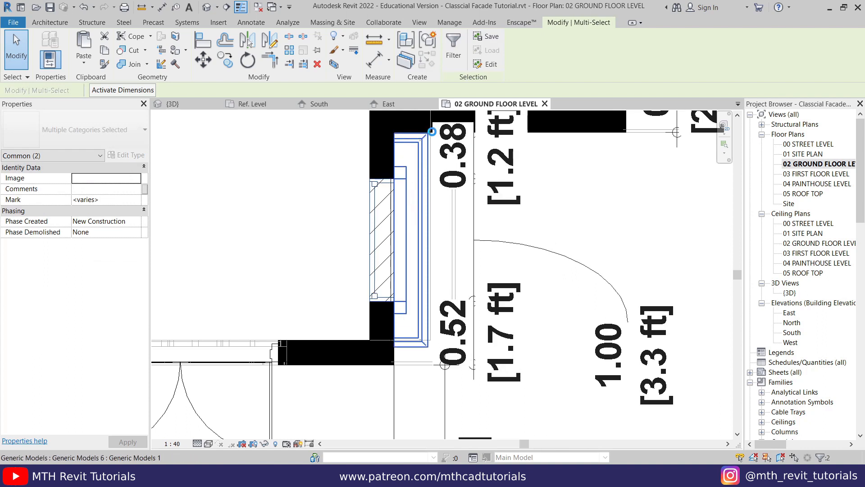
key("Down")
left_click(314, 279)
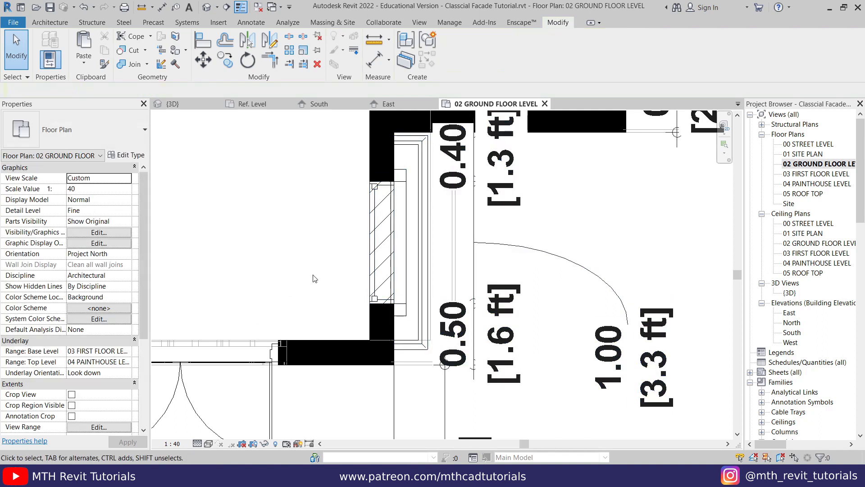
- Examine the trims of the windows, arched window, door and large curtain wall across the facade in 3D
left_click(188, 105)
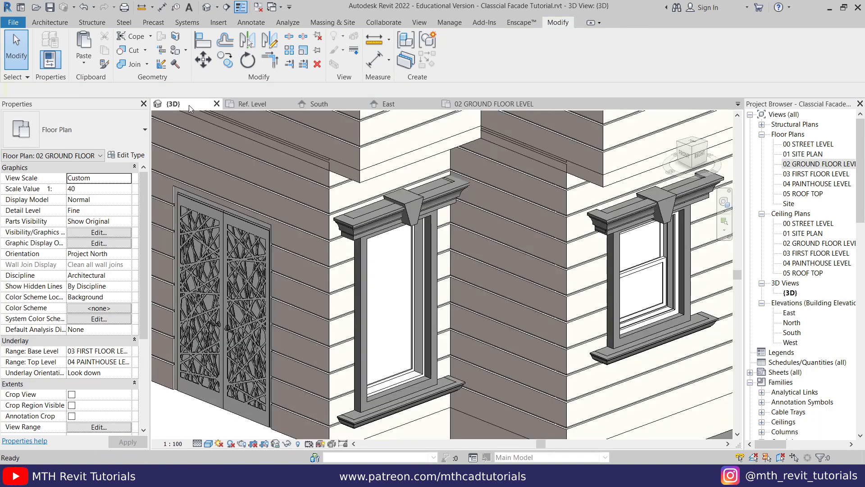
scroll(447, 299, "down", 4)
scroll(382, 208, "up", 2)
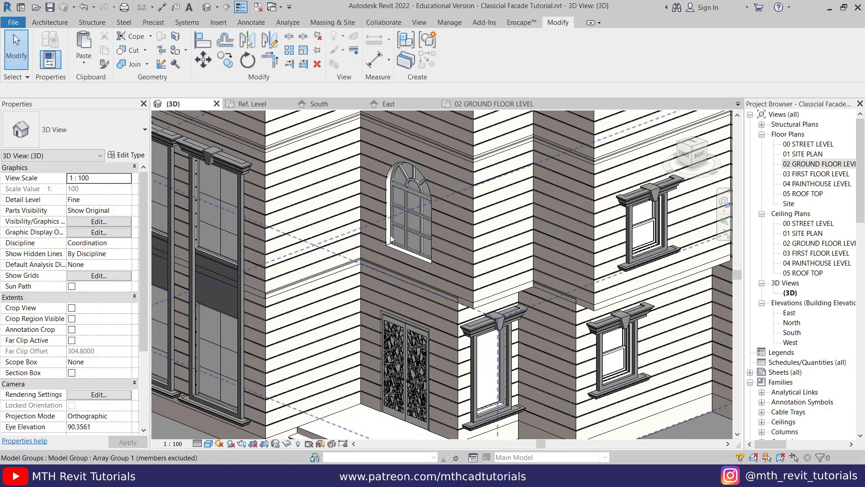
scroll(391, 239, "down", 2)
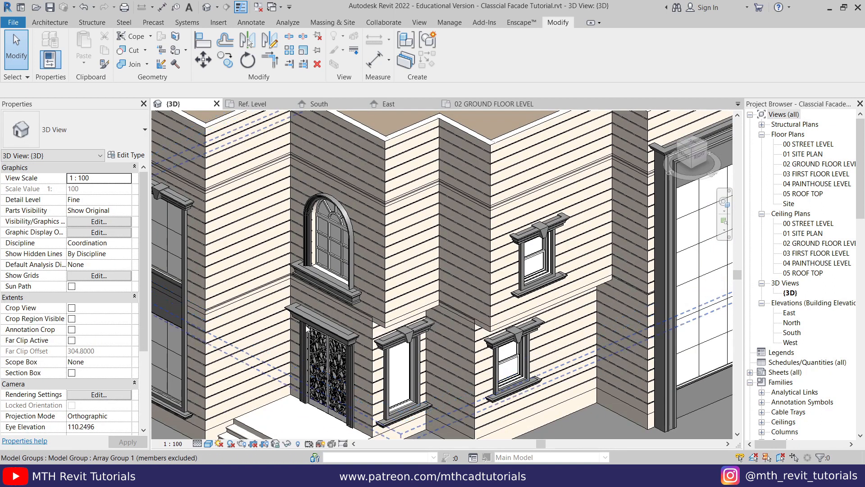
scroll(302, 289, "up", 5)
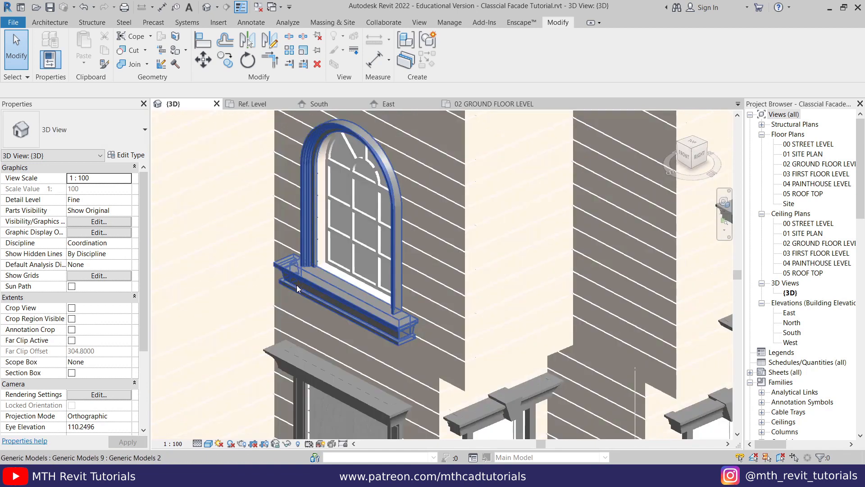
middle_click_drag(397, 311, 370, 200)
scroll(266, 290, "down", 1)
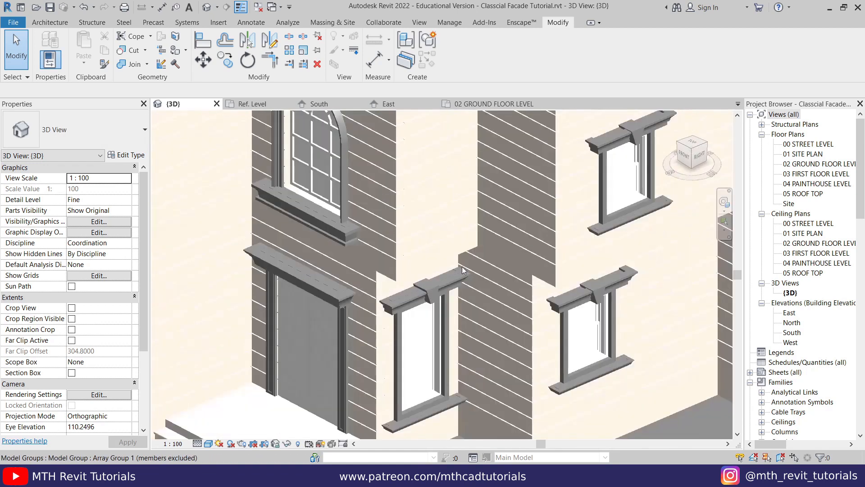
scroll(462, 270, "down", 2)
scroll(440, 309, "up", 5)
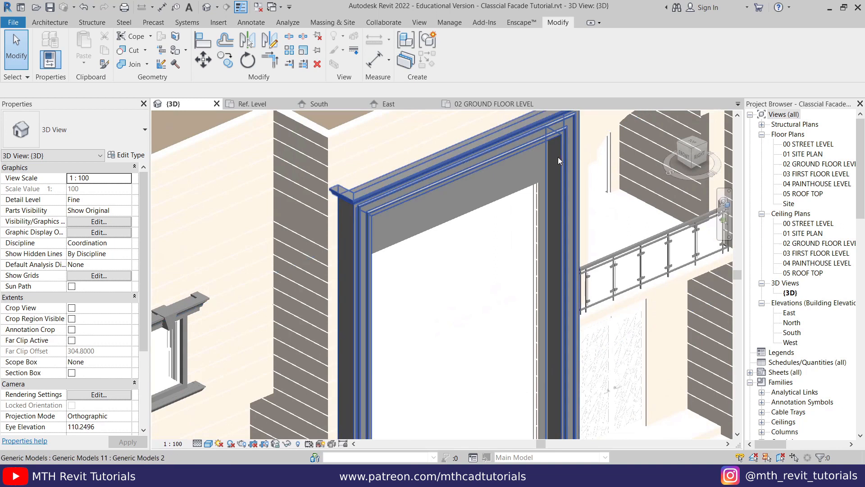
scroll(455, 193, "down", 2)
middle_click_drag(385, 216, 401, 223)
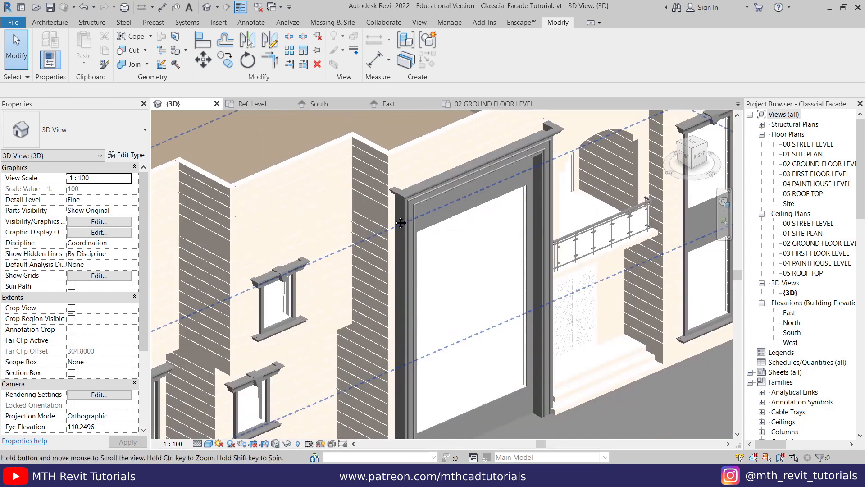
scroll(261, 279, "up", 1)
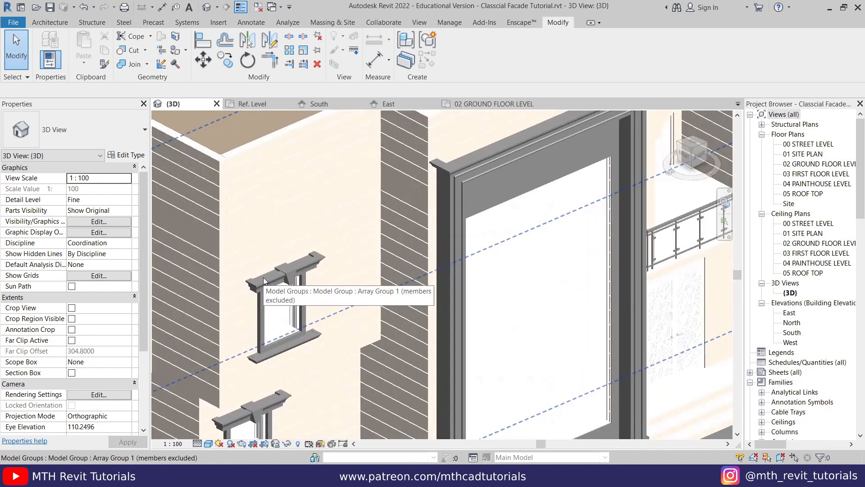
middle_click_drag(324, 267, 291, 273)
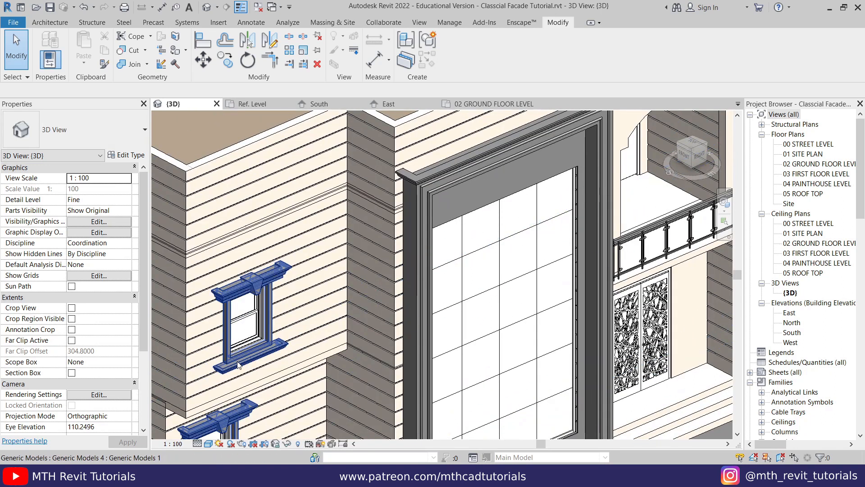
scroll(441, 201, "down", 2)
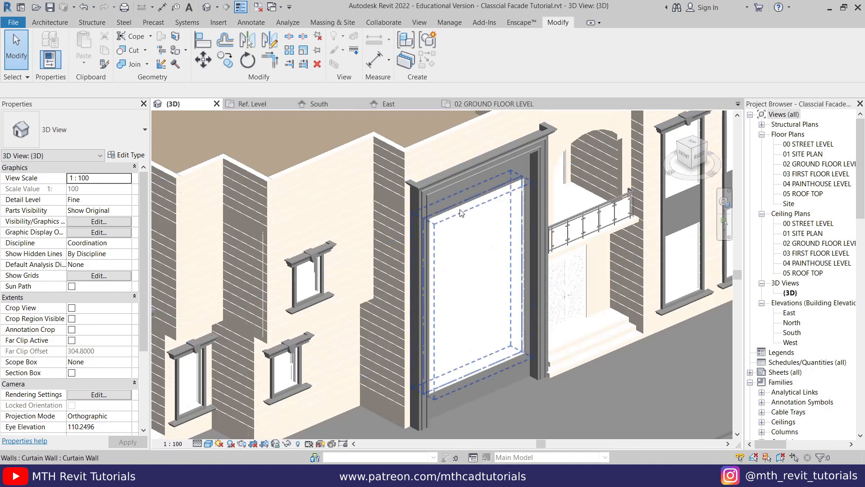
middle_click_drag(458, 205, 396, 217)
middle_click_drag(490, 222, 543, 267)
- Place a Classical Decor Element 1 component on the panel above the large curtain wall and show it in the East elevation
scroll(543, 268, "up", 2)
scroll(525, 267, "up", 1)
scroll(436, 264, "up", 4)
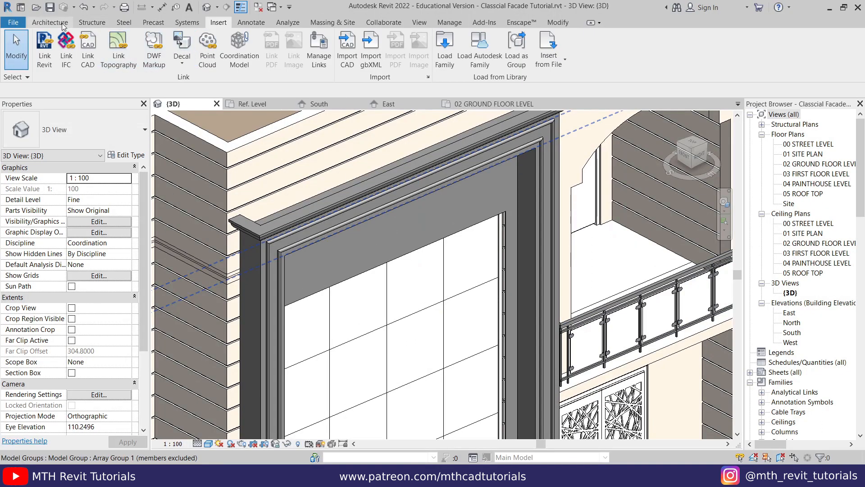
left_click(62, 26)
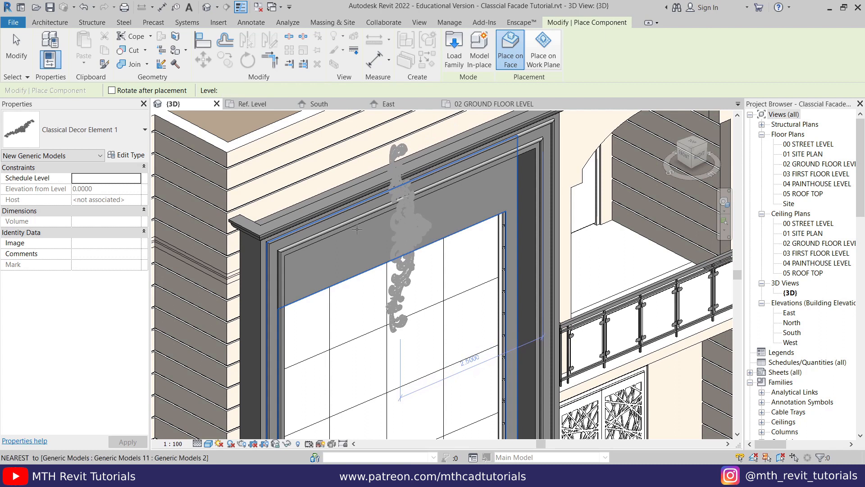
scroll(356, 229, "down", 3)
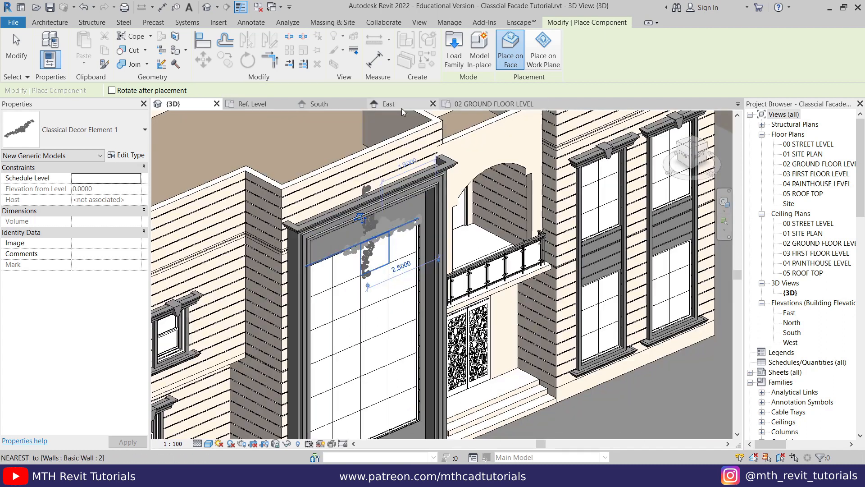
left_click(388, 103)
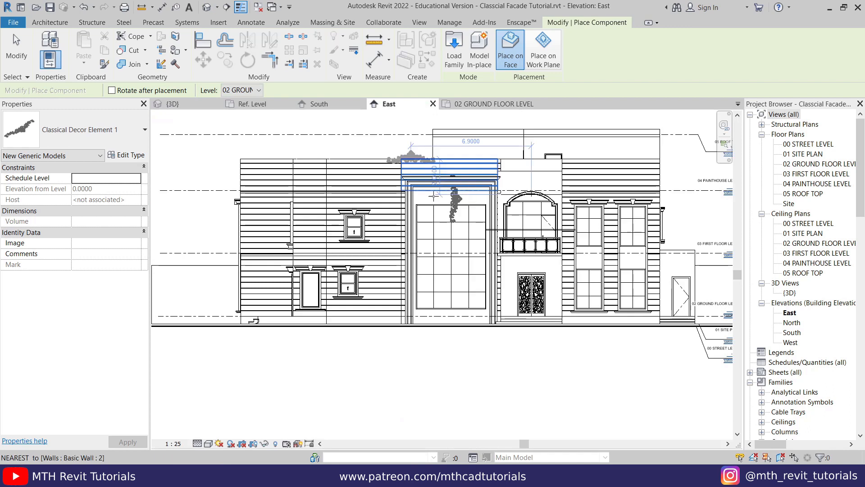
scroll(468, 193, "up", 3)
key("Escape")
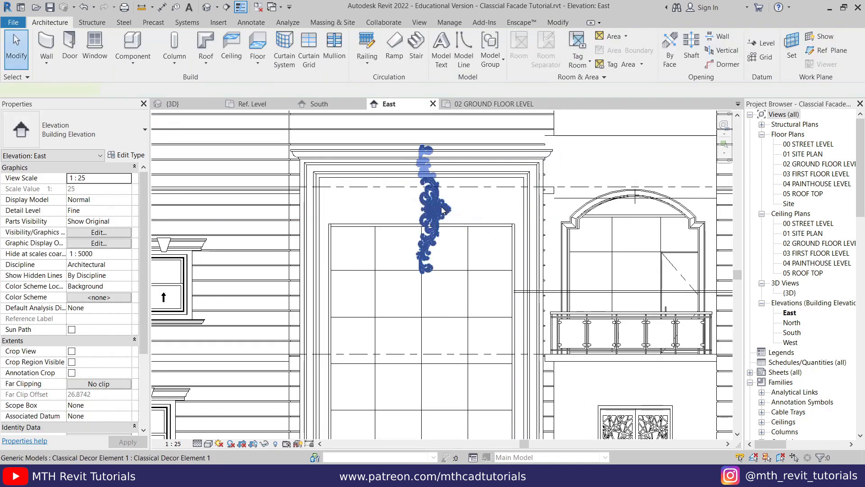
- Rotate the Classical Decor Element 1 above the large curtain wall to lie horizontally and nudge it toward the panel's middle
left_click(432, 206)
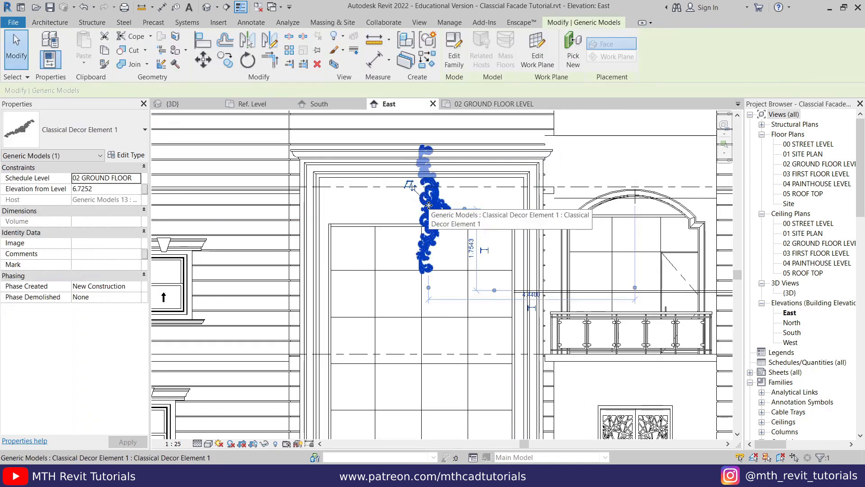
key("space")
scroll(444, 184, "up", 2)
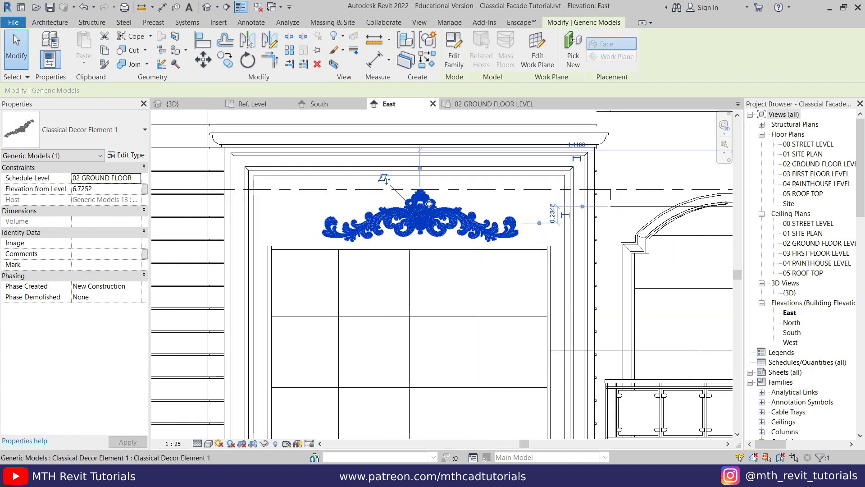
key("Escape")
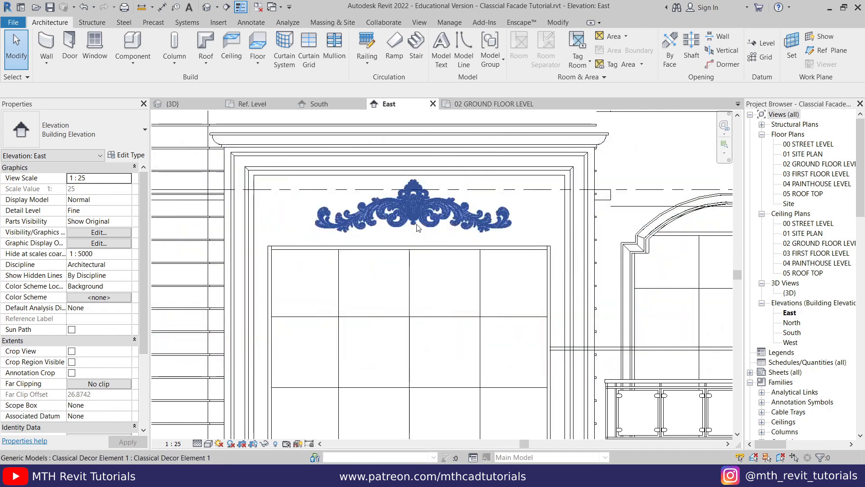
- Place a Classical Decor Element 2 component on the face of the panel between the upper and lower windows of the outermost tall window
scroll(378, 250, "down", 3)
middle_click_drag(438, 253, 313, 252)
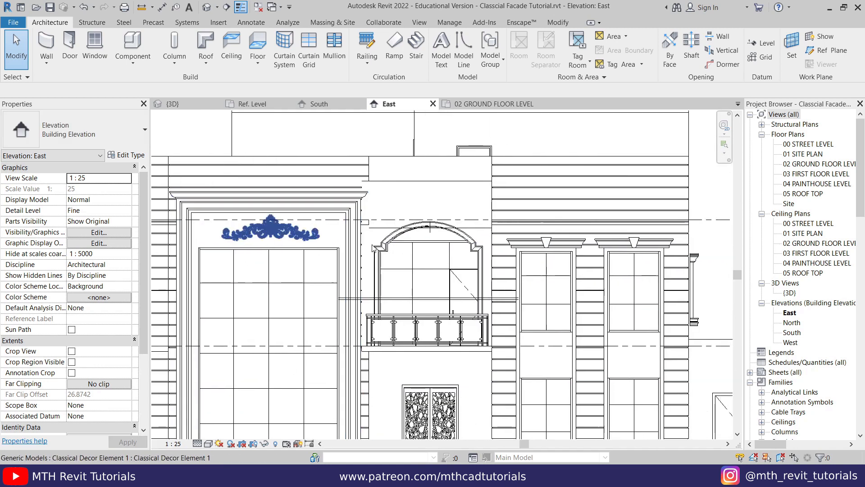
middle_click_drag(644, 281, 443, 274)
middle_click_drag(505, 290, 486, 209)
scroll(378, 306, "up", 2)
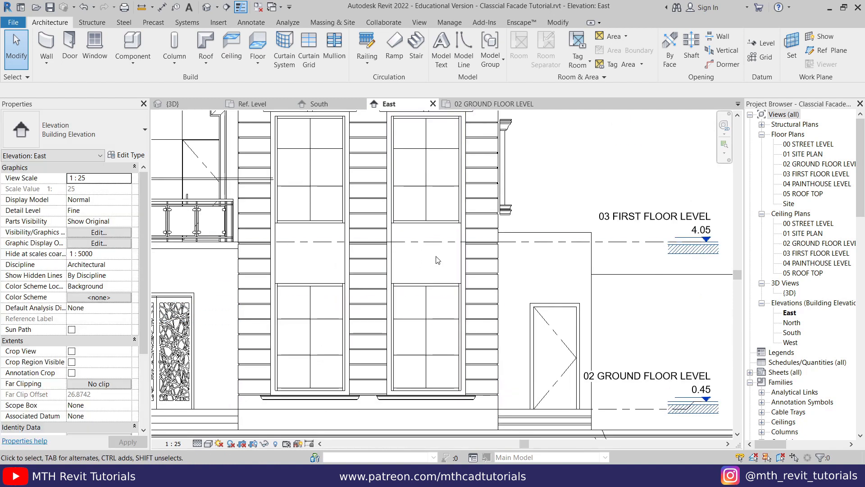
left_click(134, 42)
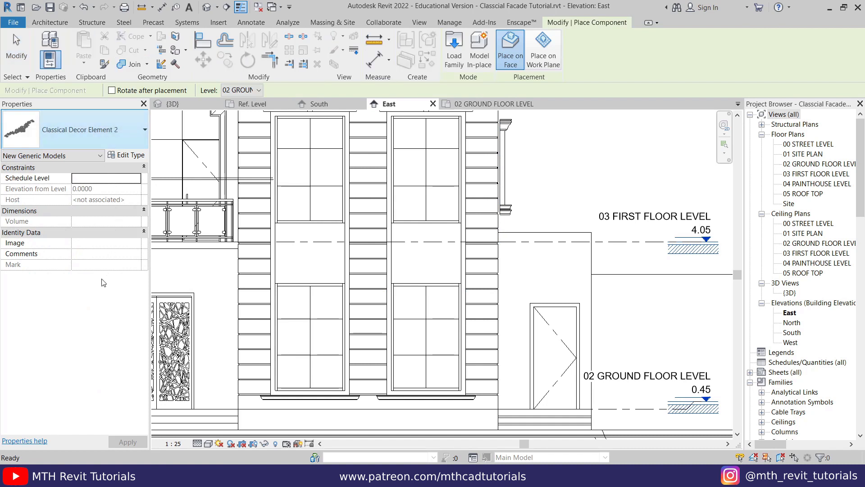
left_click(86, 343)
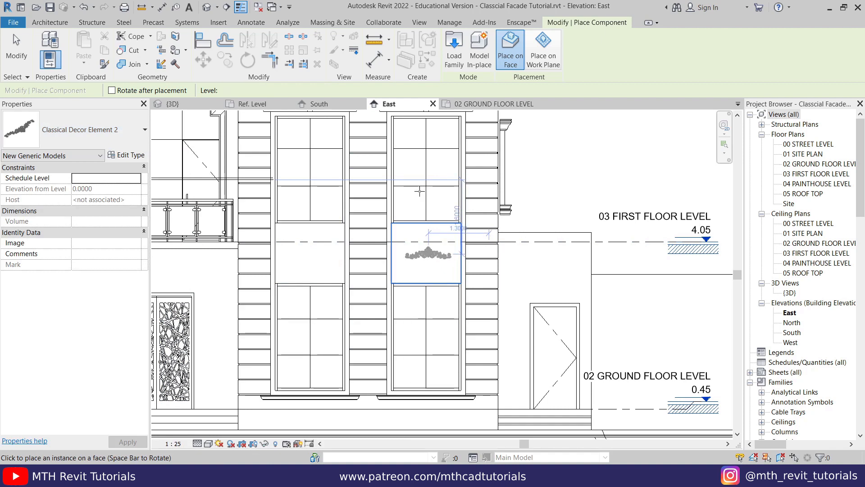
right_click(450, 201)
left_click(455, 199)
scroll(430, 240, "up", 3)
- Copy the Classical Decor Element 2 by 2.40 onto the neighbouring tall window's panel, using matching panel corners as reference points
left_click(429, 239)
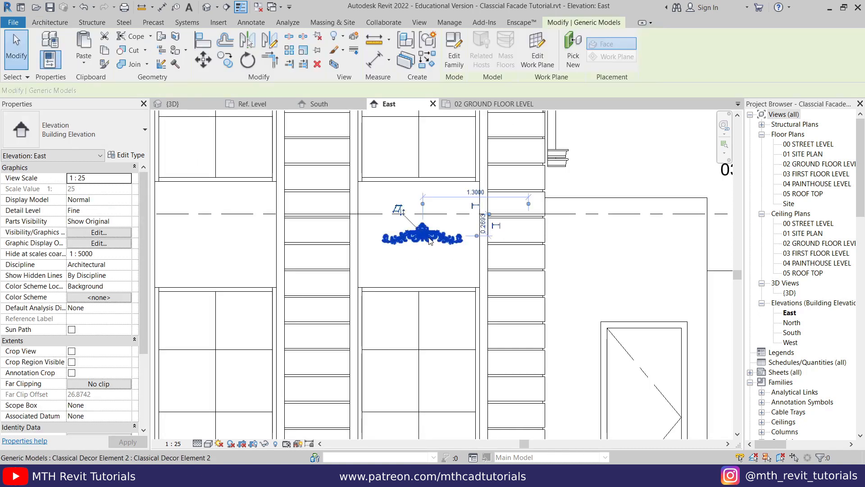
left_click(226, 59)
left_click(479, 181)
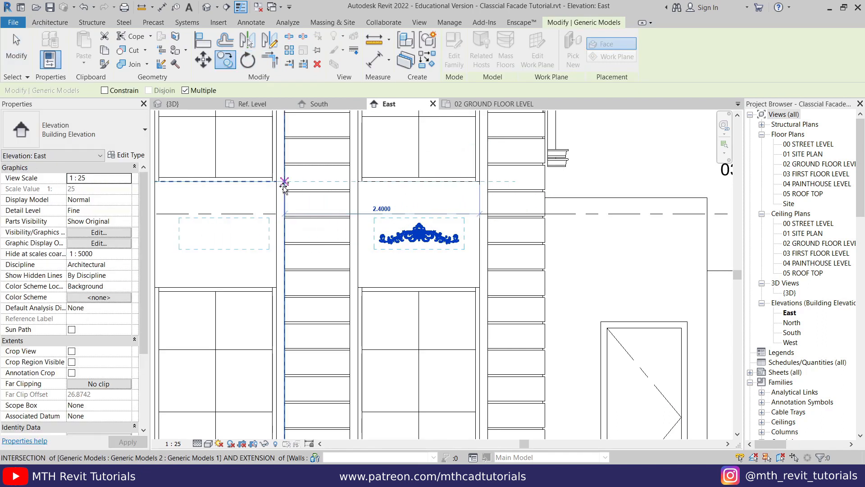
scroll(437, 247, "down", 2)
middle_click_drag(266, 285, 689, 290)
middle_click_drag(318, 288, 565, 291)
scroll(387, 272, "down", 3)
key("Escape")
key("Escape")
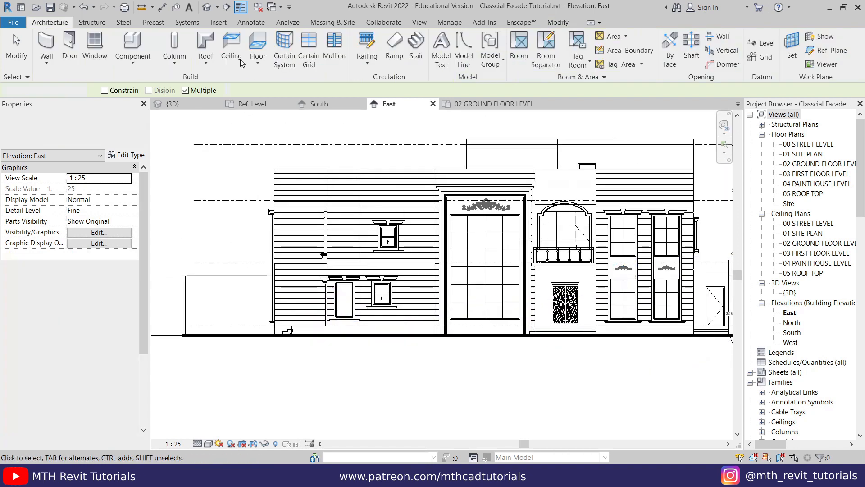
- In the South elevation, place a Classical Decor Element 2 component on the middle panel of the tall window nearer the arched window
left_click(205, 8)
scroll(505, 279, "down", 3)
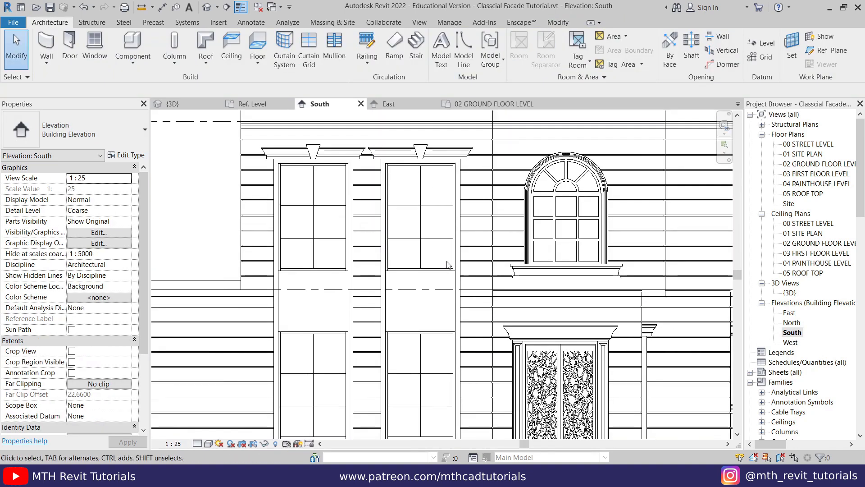
scroll(449, 265, "up", 1)
key("c")
key("m")
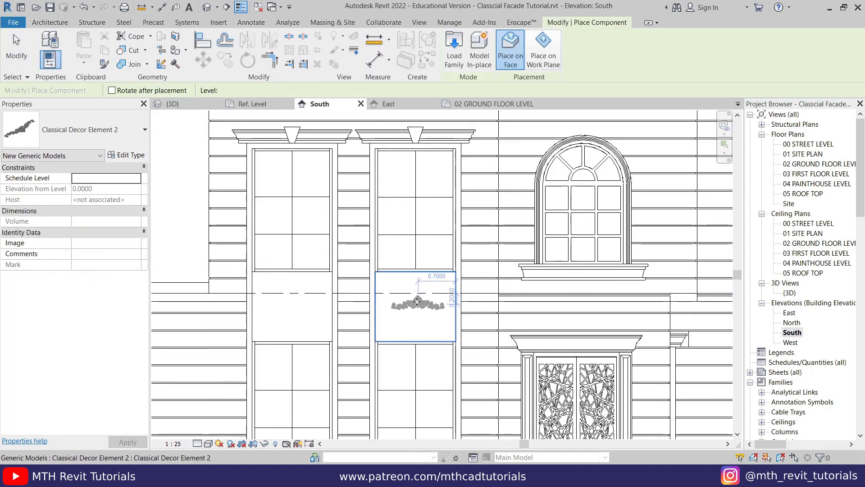
left_click(415, 302)
scroll(418, 304, "up", 4)
key("Escape")
key("Escape")
- Copy the South elevation's decor element from its panel's corner to the matching corner of the adjacent tall window's panel
left_click(406, 296)
key("c")
key("o")
left_click(518, 217)
middle_click_drag(312, 247, 570, 220)
left_click(343, 212)
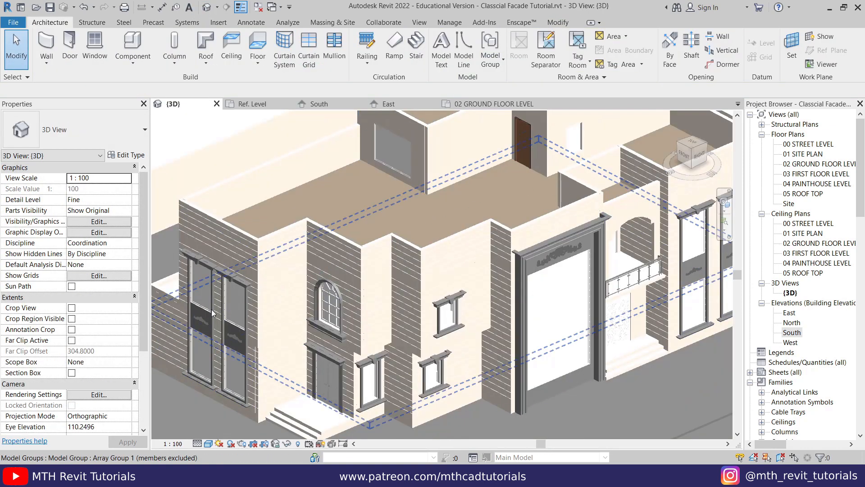
- Examine the placed decor elements and the upper walls around the facade corner in 3D
scroll(326, 388, "up", 2)
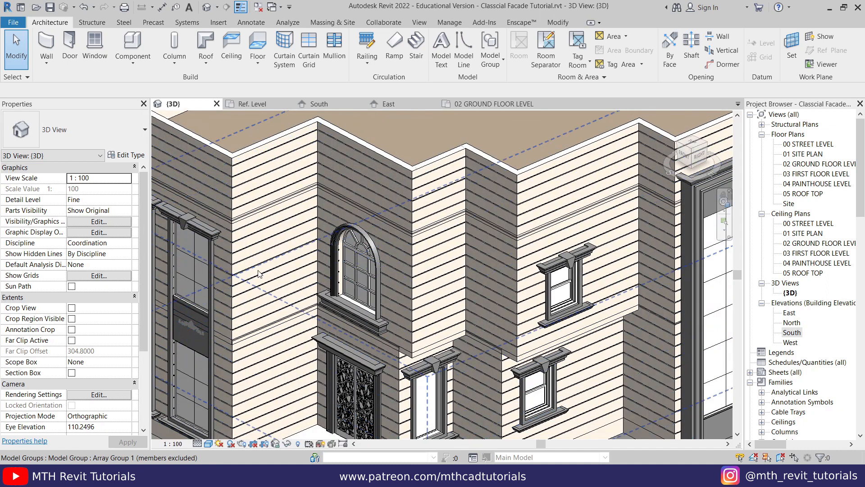
scroll(257, 274, "down", 2)
mouse_move(420, 285)
middle_mouse_down()
mouse_move(283, 303)
mouse_move(432, 279)
middle_mouse_up()
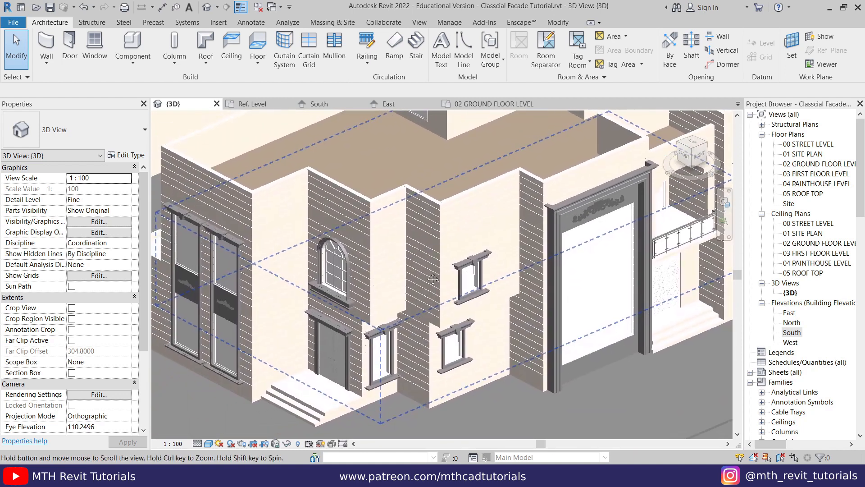
scroll(330, 237, "up", 2)
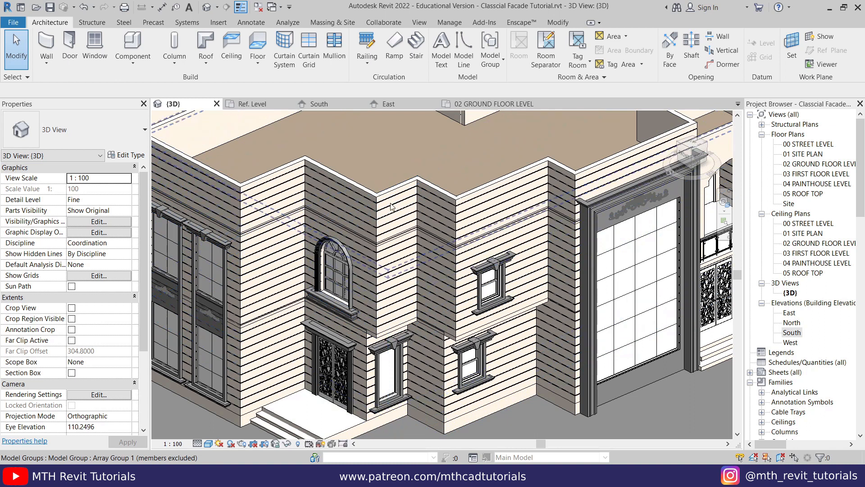
scroll(272, 229, "up", 2)
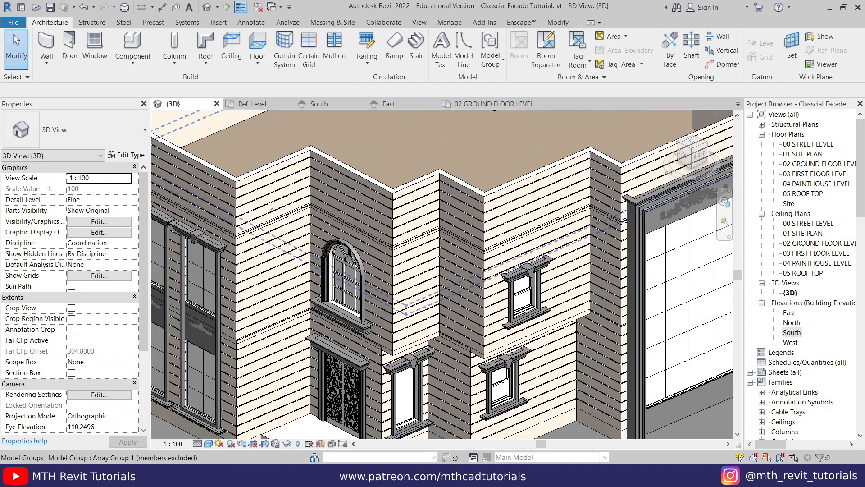